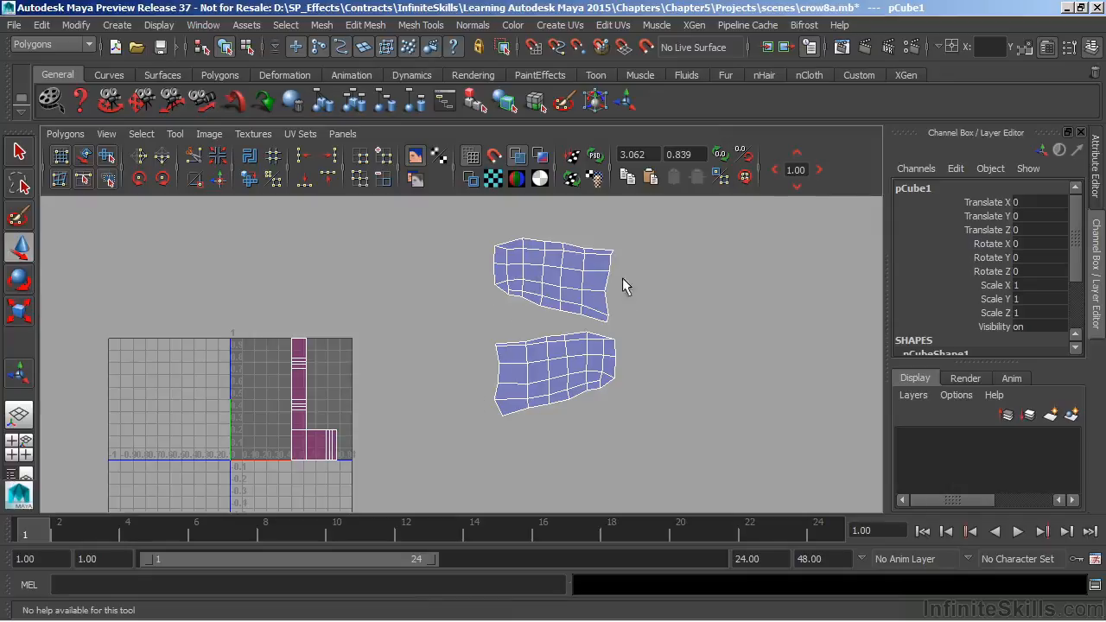
- Enter component selection on the crow mesh in the perspective view and box-select the torso faces
{"action": "middle_click_drag", "start_coordinate": [626, 331], "coordinate": [614, 338], "text": "alt"}
{"action": "key", "text": "space"}
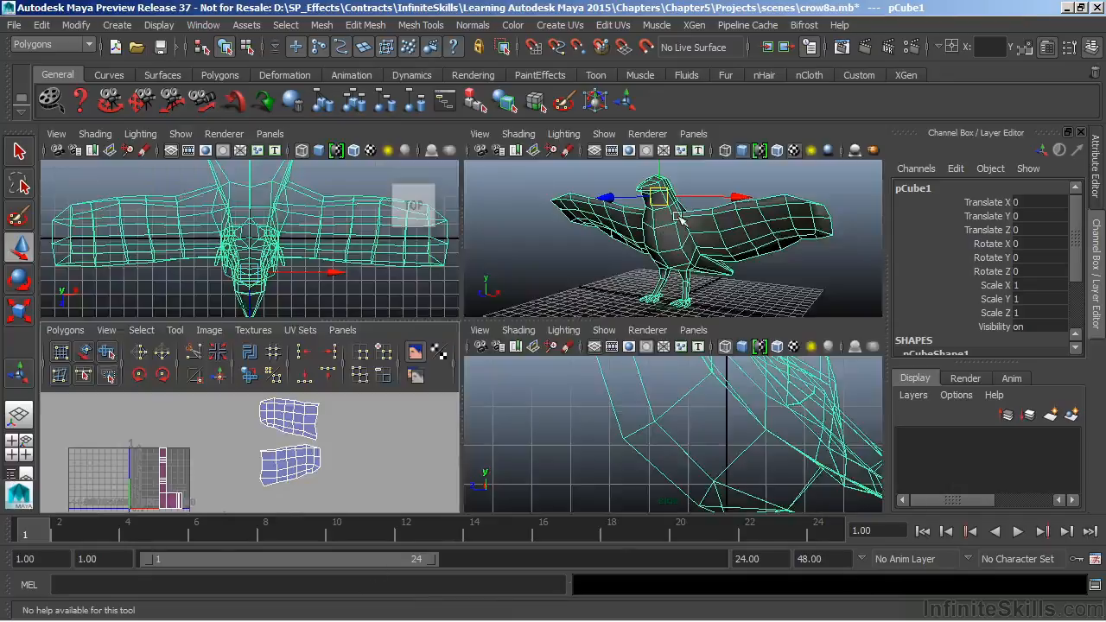
{"action": "key", "text": "space"}
{"action": "right_click", "coordinate": [452, 326]}
{"action": "right_click_drag", "start_coordinate": [451, 327], "coordinate": [452, 267]}
{"action": "left_click_drag", "start_coordinate": [472, 313], "coordinate": [535, 265], "text": "alt"}
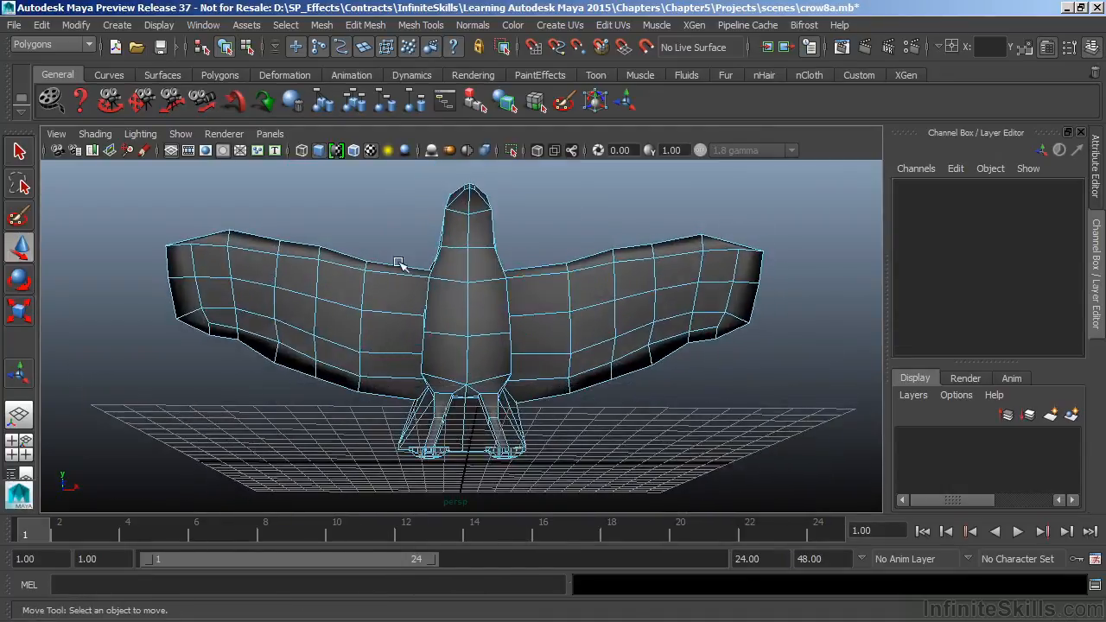
{"action": "left_click_drag", "start_coordinate": [380, 248], "coordinate": [555, 388]}
{"action": "left_click_drag", "start_coordinate": [526, 424], "coordinate": [528, 430], "text": "alt"}
- Remove the stray leg, wing and other non-torso faces from the selection and add the missed torso face
{"action": "left_click_drag", "start_coordinate": [414, 405], "coordinate": [516, 450], "text": "ctrl"}
{"action": "left_click_drag", "start_coordinate": [594, 470], "coordinate": [520, 250], "text": "ctrl"}
{"action": "left_click_drag", "start_coordinate": [520, 252], "coordinate": [557, 232], "text": "alt"}
{"action": "left_click_drag", "start_coordinate": [278, 185], "coordinate": [417, 413], "text": "ctrl"}
{"action": "left_click_drag", "start_coordinate": [526, 420], "coordinate": [415, 440], "text": "alt"}
{"action": "left_click_drag", "start_coordinate": [400, 247], "coordinate": [324, 245], "text": "alt"}
{"action": "left_click_drag", "start_coordinate": [294, 182], "coordinate": [423, 237], "text": "ctrl"}
{"action": "left_click_drag", "start_coordinate": [425, 260], "coordinate": [445, 335], "text": "alt"}
{"action": "left_click", "coordinate": [437, 378], "text": "shift"}
{"action": "left_click_drag", "start_coordinate": [436, 377], "coordinate": [605, 381], "text": "alt"}
{"action": "right_click_drag", "start_coordinate": [604, 380], "coordinate": [707, 296], "text": "alt"}
{"action": "left_click_drag", "start_coordinate": [691, 395], "coordinate": [524, 366], "text": "alt"}
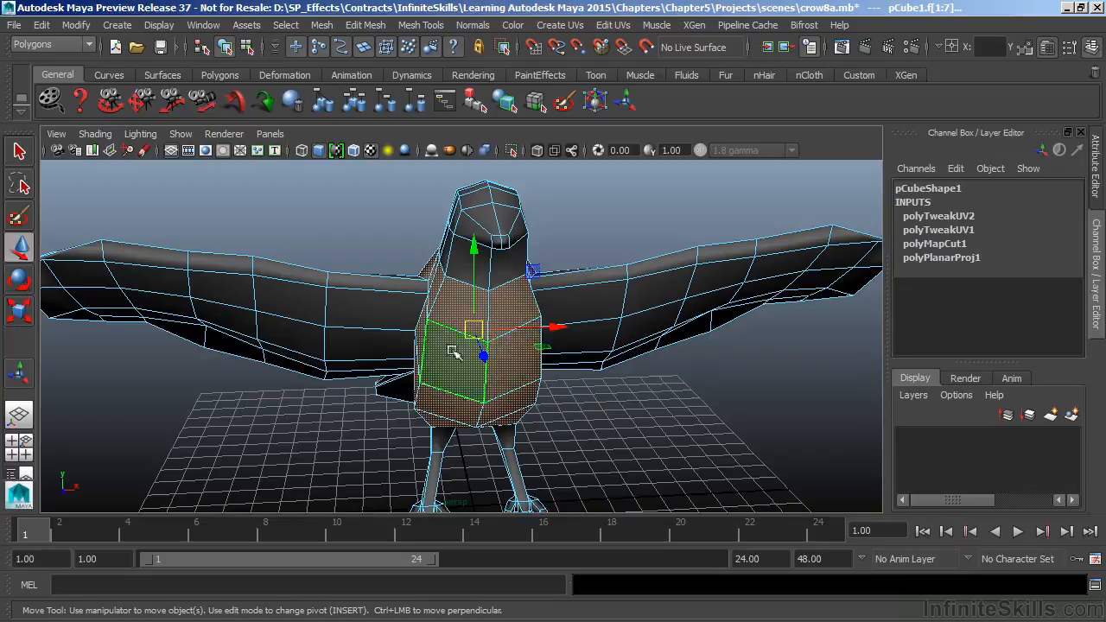
- Apply a cylindrical UV mapping to the selected torso faces
{"action": "left_click_drag", "start_coordinate": [547, 373], "coordinate": [439, 362], "text": "alt"}
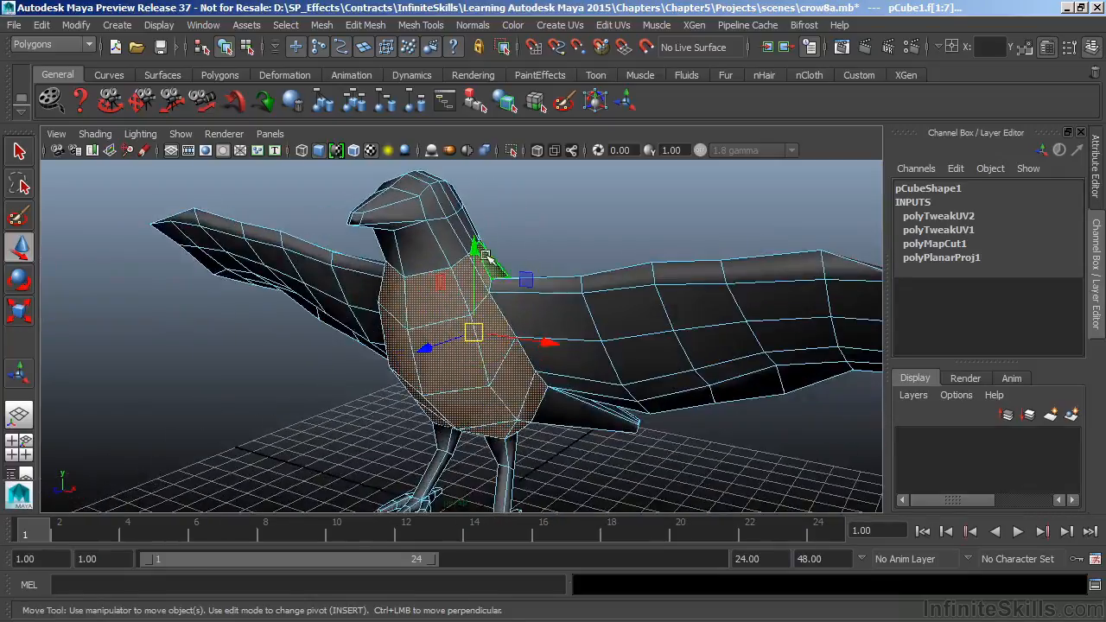
{"action": "left_click_drag", "start_coordinate": [481, 253], "coordinate": [509, 375], "text": "alt"}
{"action": "right_click_drag", "start_coordinate": [509, 375], "coordinate": [505, 363], "text": "alt"}
{"action": "middle_click_drag", "start_coordinate": [505, 363], "coordinate": [502, 342], "text": "alt"}
{"action": "left_click_drag", "start_coordinate": [503, 343], "coordinate": [514, 314], "text": "alt"}
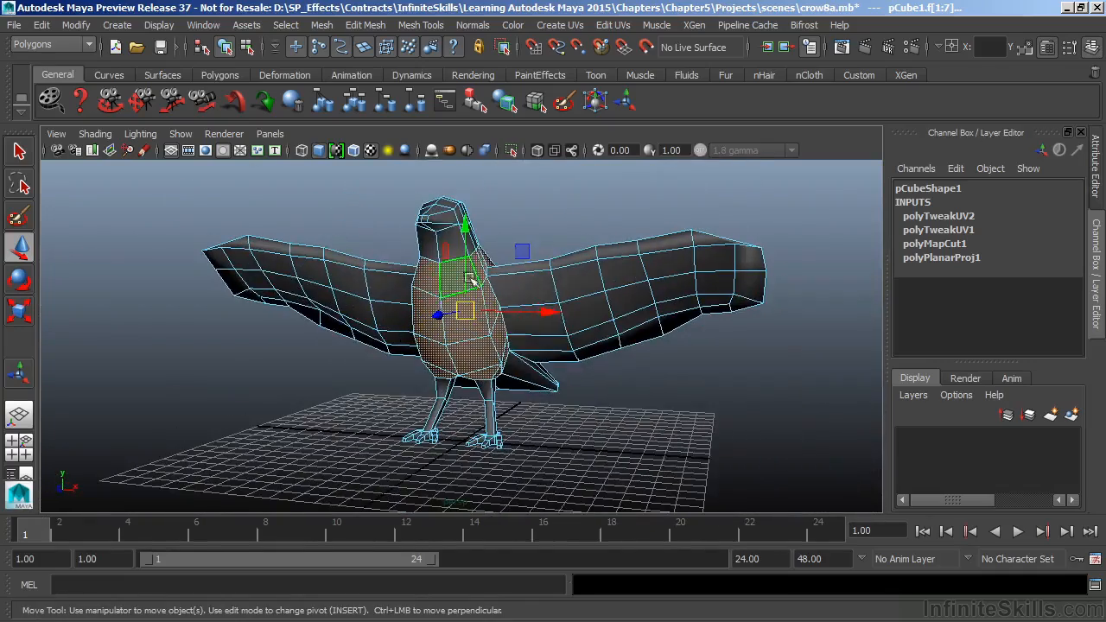
{"action": "left_click_drag", "start_coordinate": [562, 275], "coordinate": [466, 321], "text": "alt"}
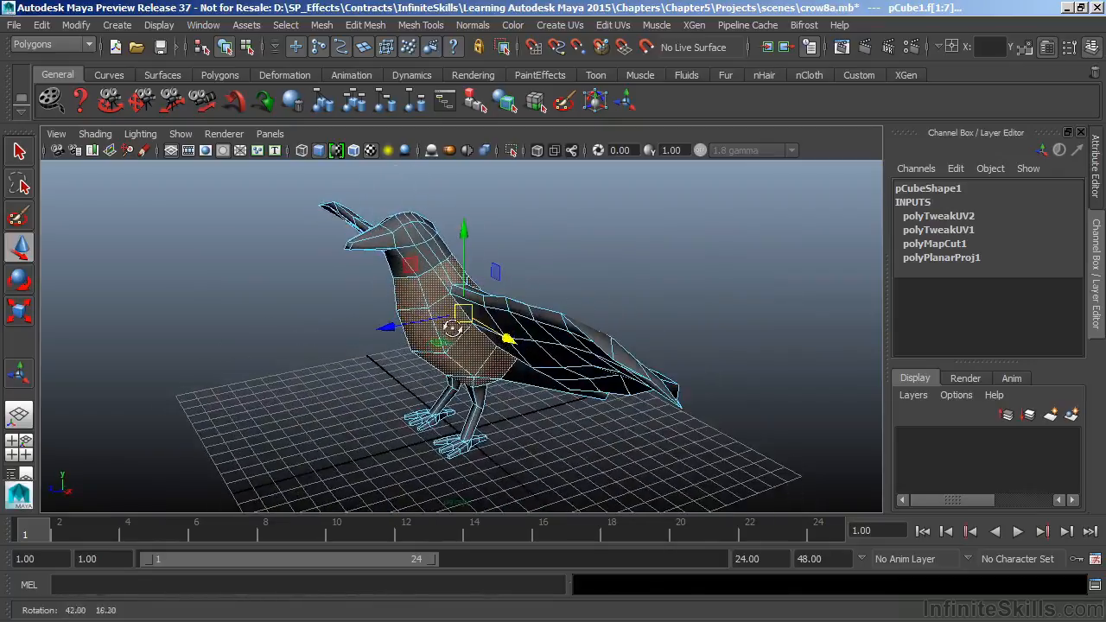
{"action": "left_click", "coordinate": [576, 30]}
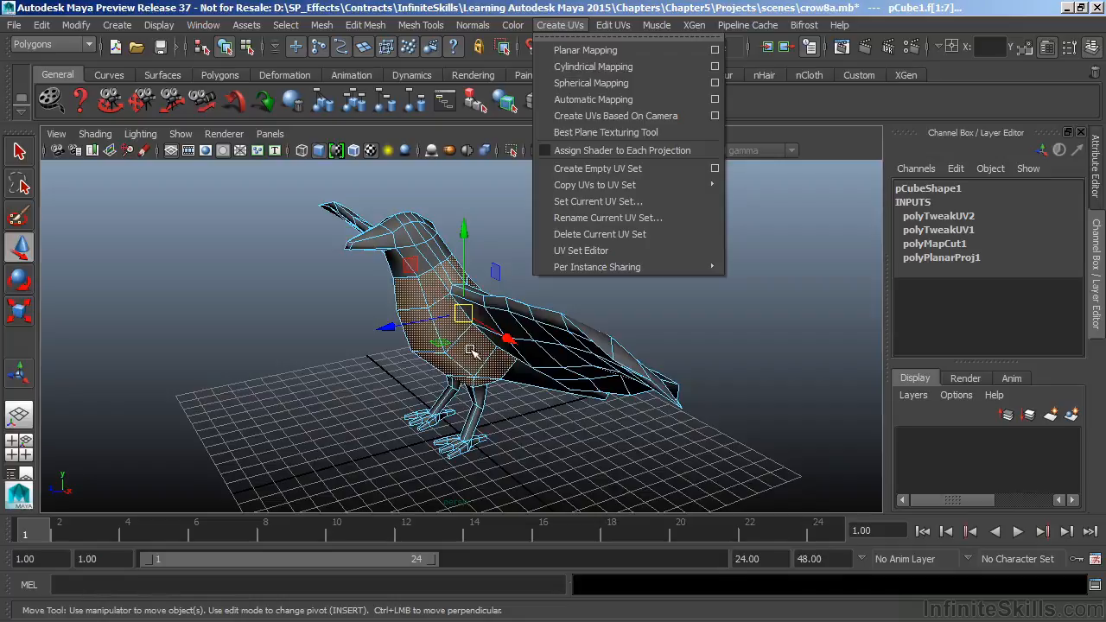
{"action": "left_click", "coordinate": [594, 68]}
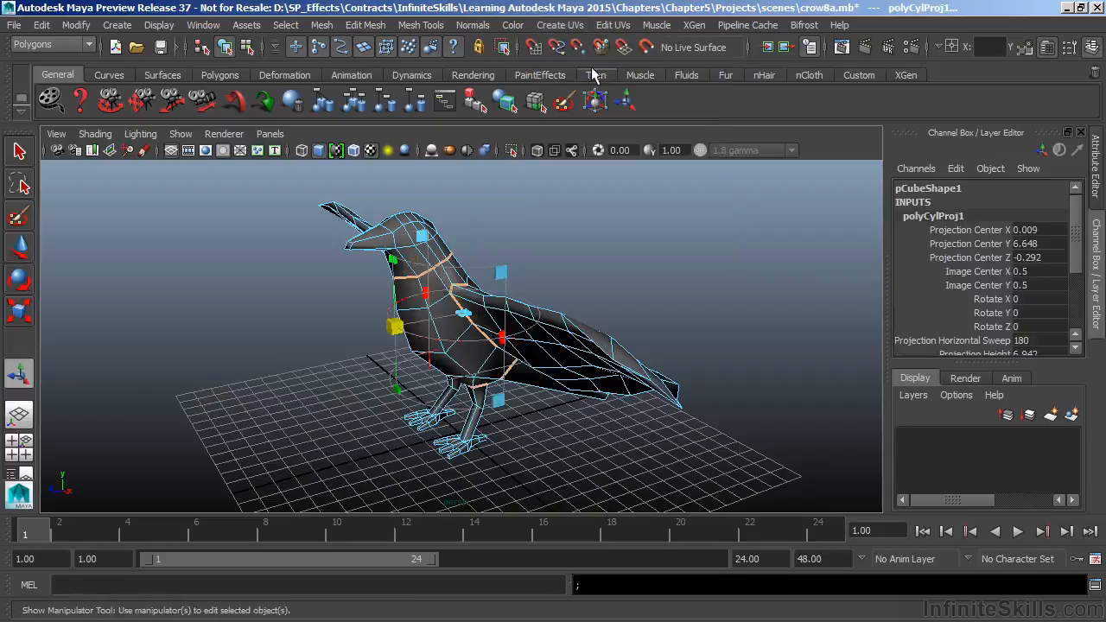
{"action": "left_click_drag", "start_coordinate": [432, 290], "coordinate": [460, 284], "text": "alt"}
{"action": "right_click_drag", "start_coordinate": [460, 283], "coordinate": [607, 253], "text": "alt"}
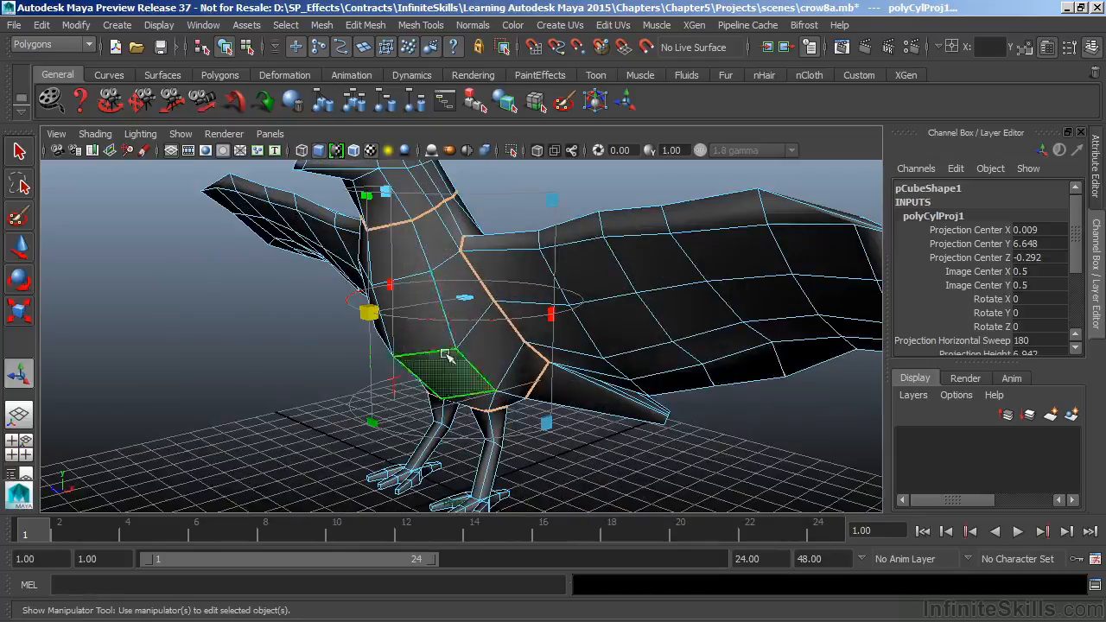
{"action": "left_click_drag", "start_coordinate": [471, 342], "coordinate": [425, 206], "text": "alt"}
{"action": "right_click_drag", "start_coordinate": [600, 324], "coordinate": [641, 358], "text": "alt"}
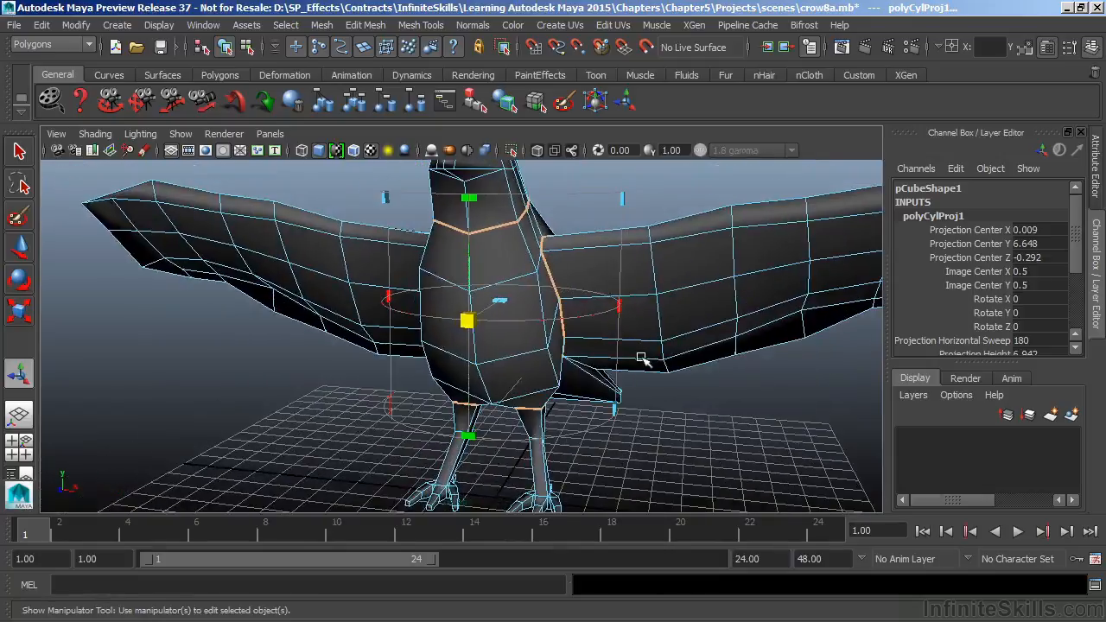
- Move the torso's projected UVs clear of the other shells, to an image center of about 3.335, -0.345
{"action": "key", "text": "space"}
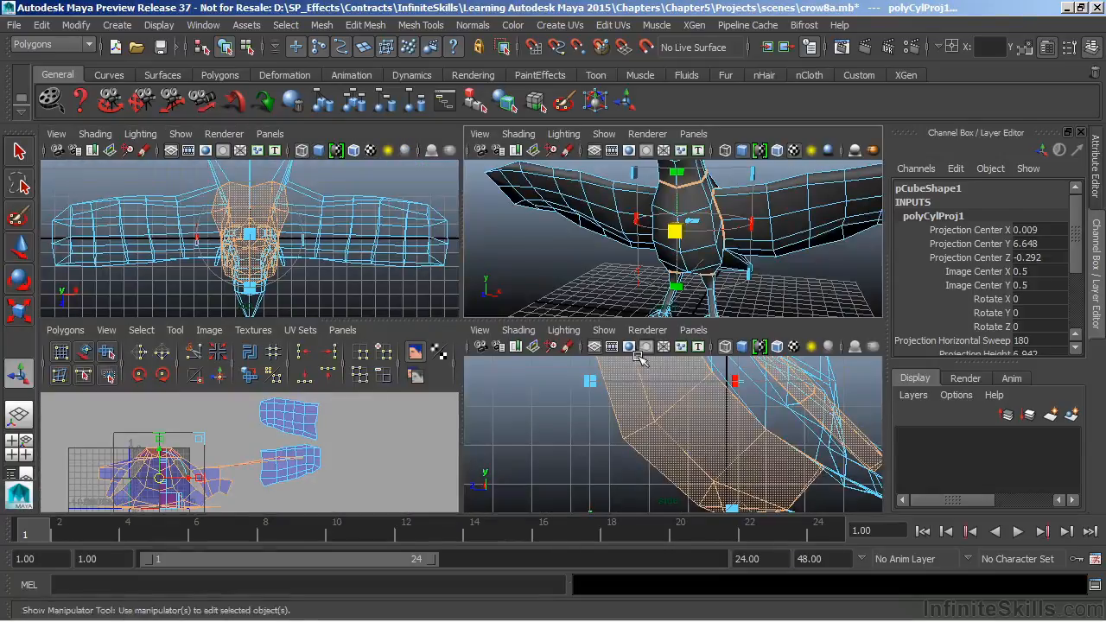
{"action": "key", "text": "space"}
{"action": "middle_click_drag", "start_coordinate": [398, 447], "coordinate": [497, 328], "text": "alt"}
{"action": "left_click_drag", "start_coordinate": [385, 322], "coordinate": [704, 424]}
{"action": "middle_click_drag", "start_coordinate": [703, 424], "coordinate": [376, 333], "text": "alt"}
{"action": "middle_click_drag", "start_coordinate": [520, 369], "coordinate": [504, 380], "text": "alt"}
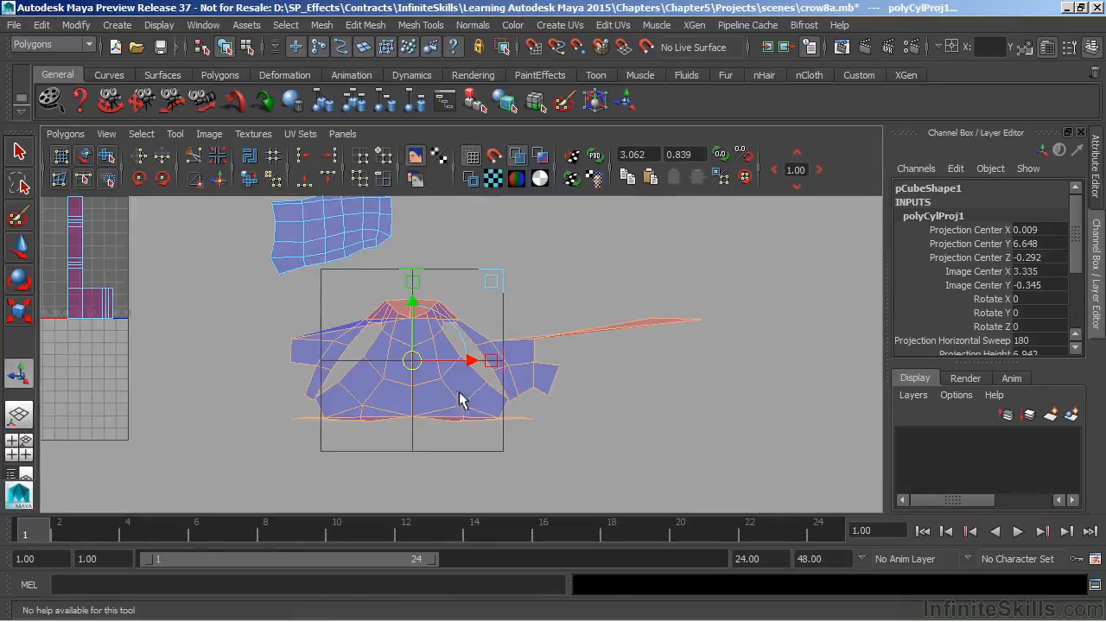
- Rotate the cylindrical projection about 44.857 degrees around X so that it follows the slanted torso
{"action": "key", "text": "space"}
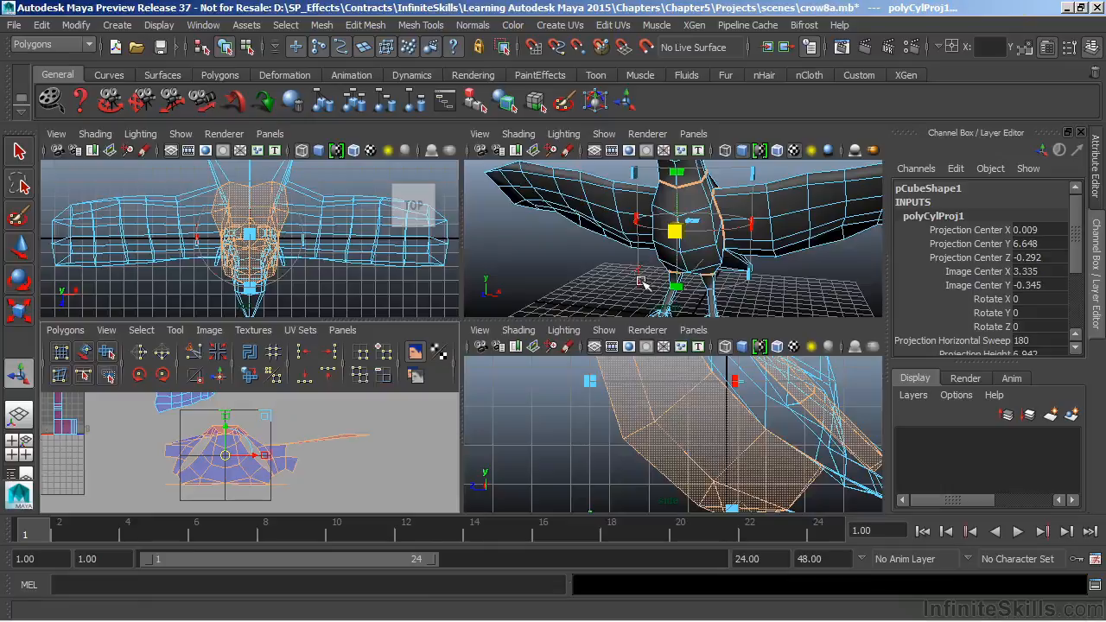
{"action": "left_click_drag", "start_coordinate": [575, 269], "coordinate": [676, 275], "text": "alt"}
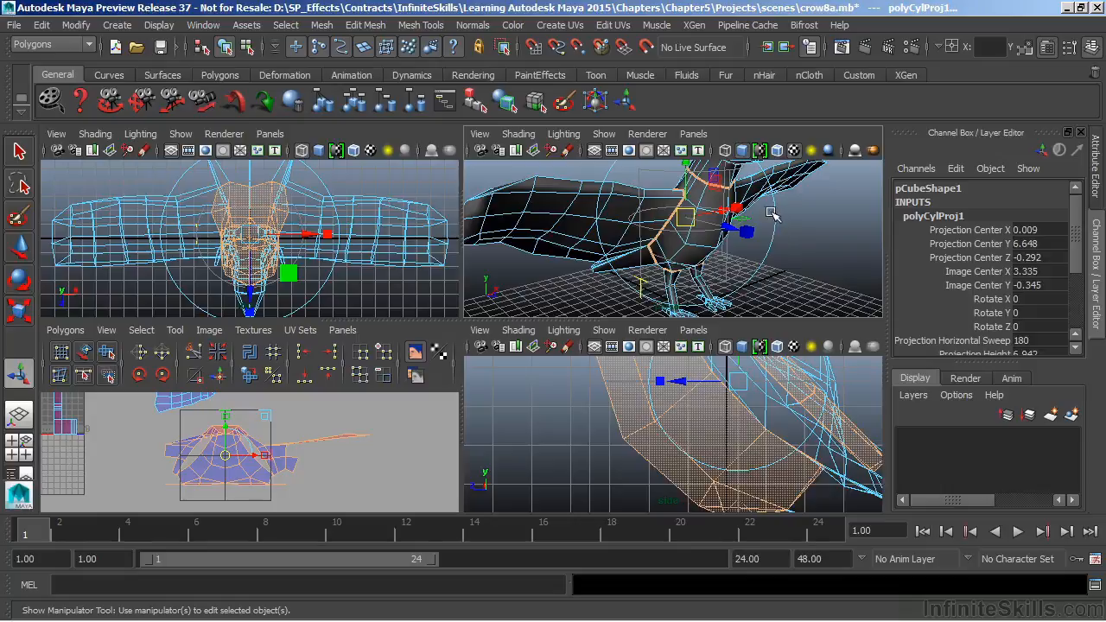
{"action": "key", "text": "e"}
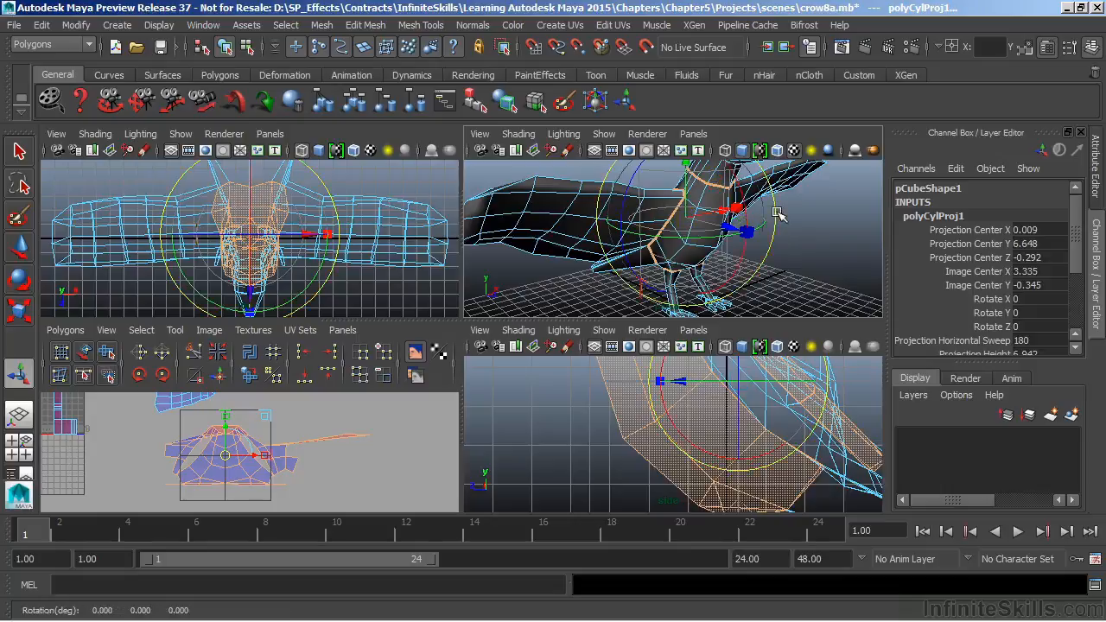
{"action": "left_click_drag", "start_coordinate": [733, 177], "coordinate": [771, 234]}
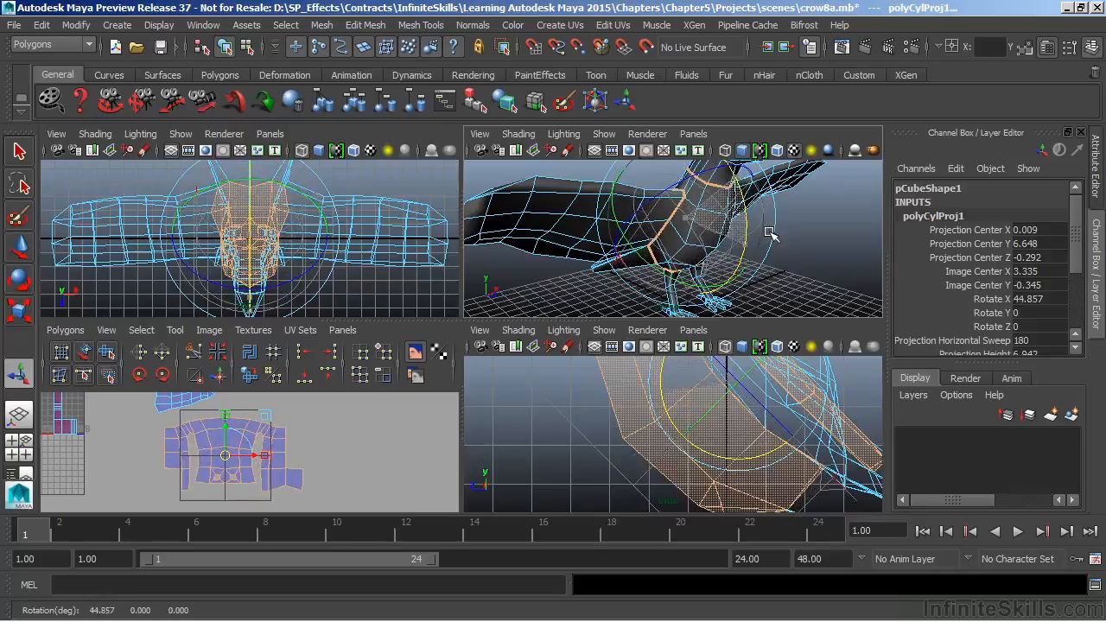
{"action": "right_click_drag", "start_coordinate": [746, 439], "coordinate": [553, 444], "text": "alt"}
{"action": "middle_click_drag", "start_coordinate": [601, 444], "coordinate": [571, 462], "text": "alt"}
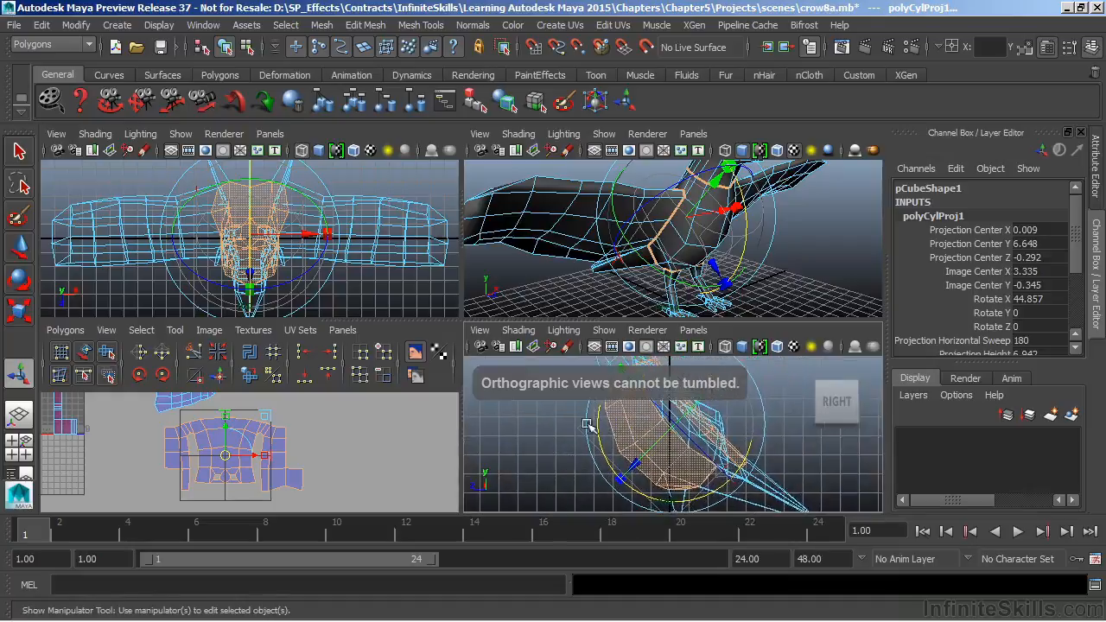
{"action": "middle_click_drag", "start_coordinate": [706, 431], "coordinate": [696, 413], "text": "alt"}
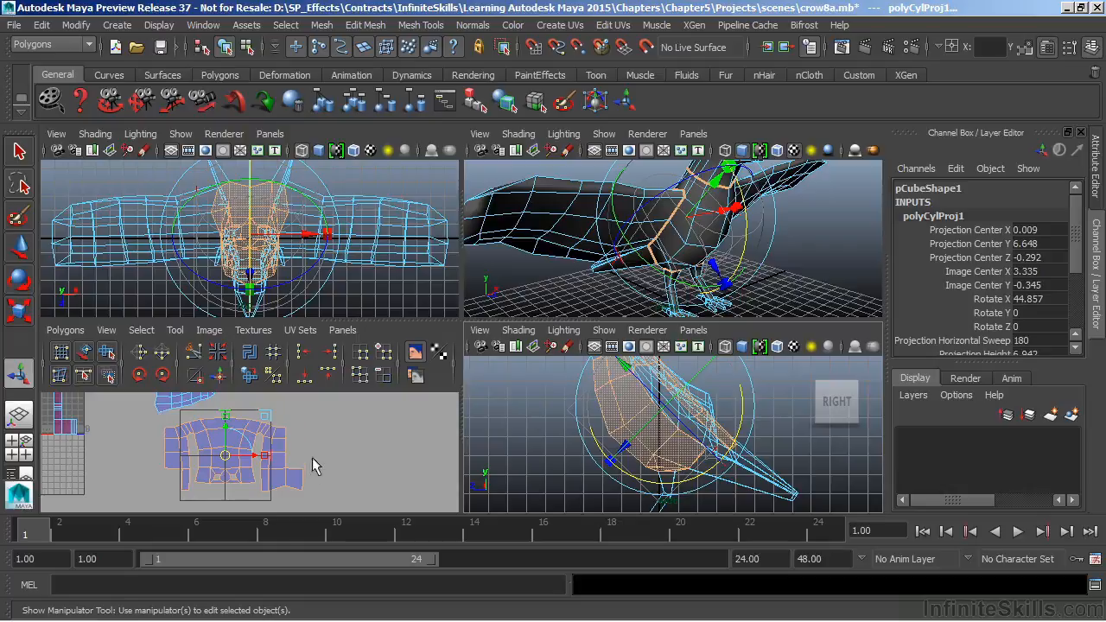
- Fine-tune the projection's rotation to about 44.9, -2.219, -2.209 degrees to bring the stray side faces of the torso shell into line
{"action": "key", "text": "space"}
{"action": "left_click", "coordinate": [354, 391]}
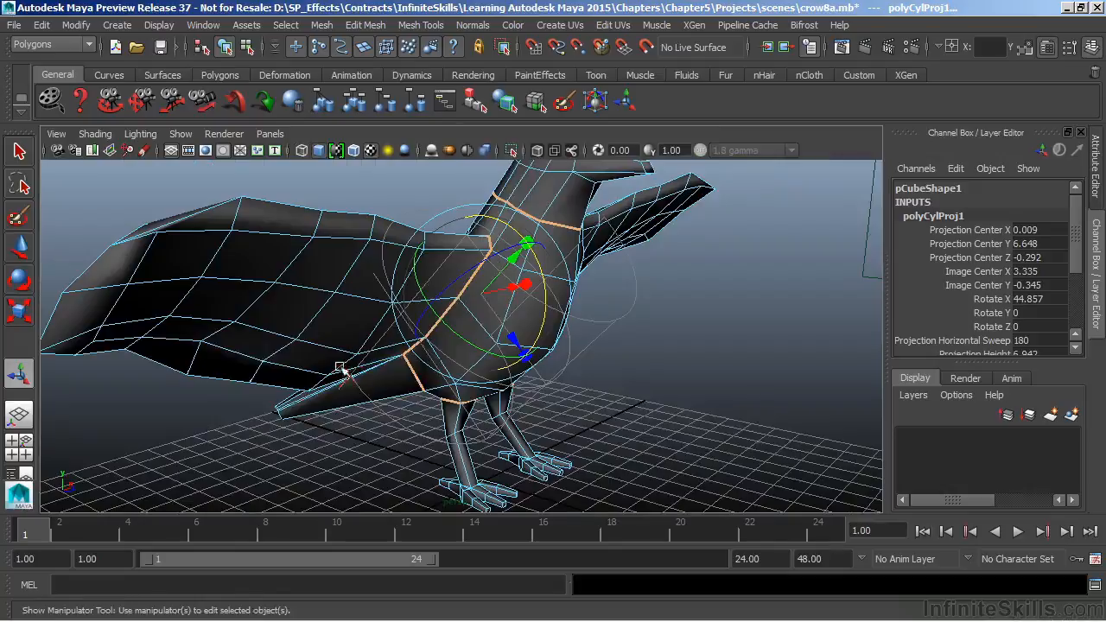
{"action": "left_click_drag", "start_coordinate": [745, 379], "coordinate": [666, 383], "text": "alt"}
{"action": "key", "text": "space"}
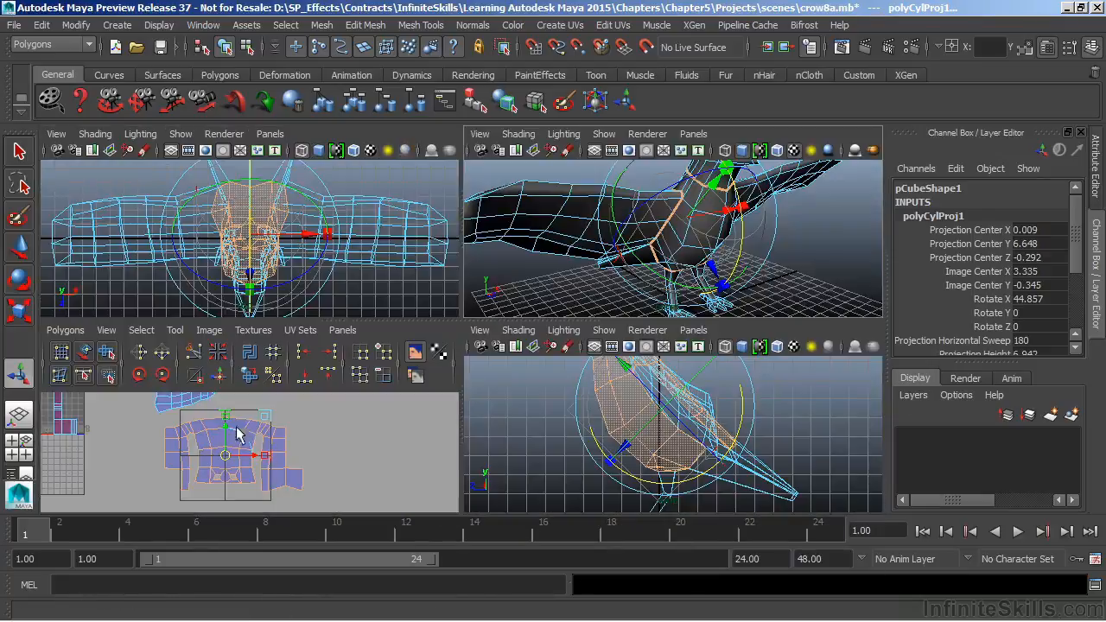
{"action": "key", "text": "space"}
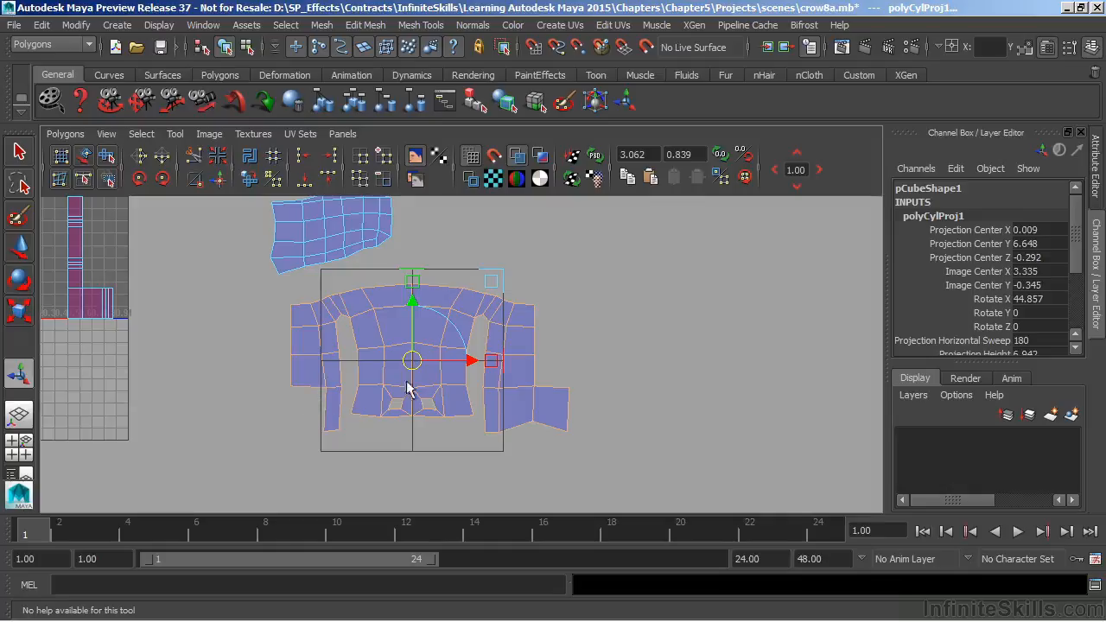
{"action": "key", "text": "space"}
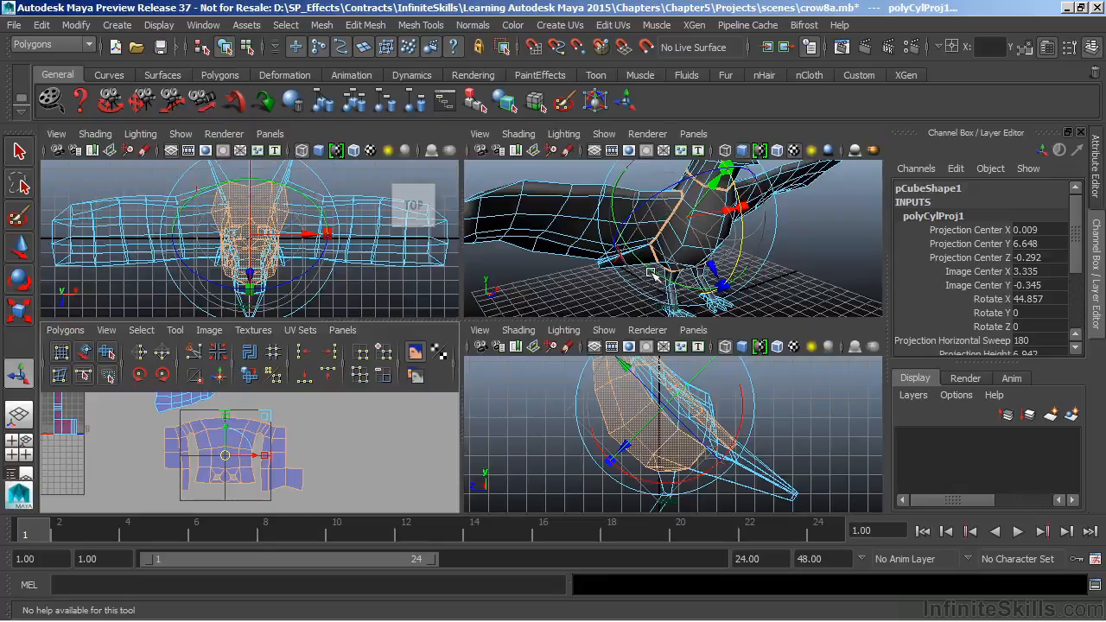
{"action": "left_click", "coordinate": [652, 273]}
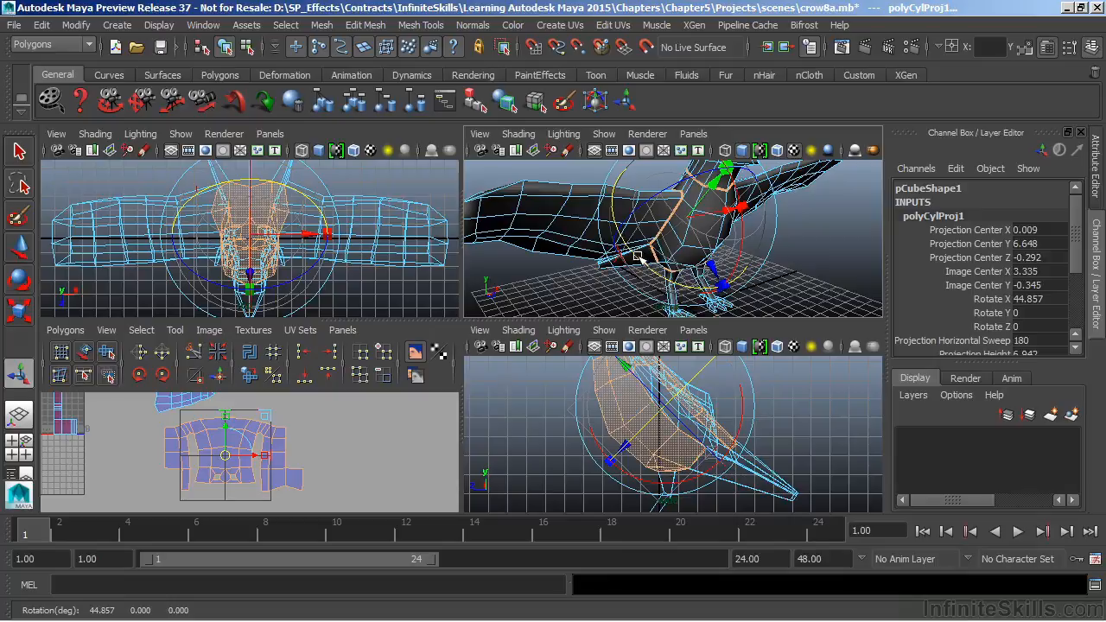
{"action": "left_click", "coordinate": [638, 257]}
{"action": "left_click_drag", "start_coordinate": [638, 256], "coordinate": [632, 260]}
{"action": "key", "text": "space"}
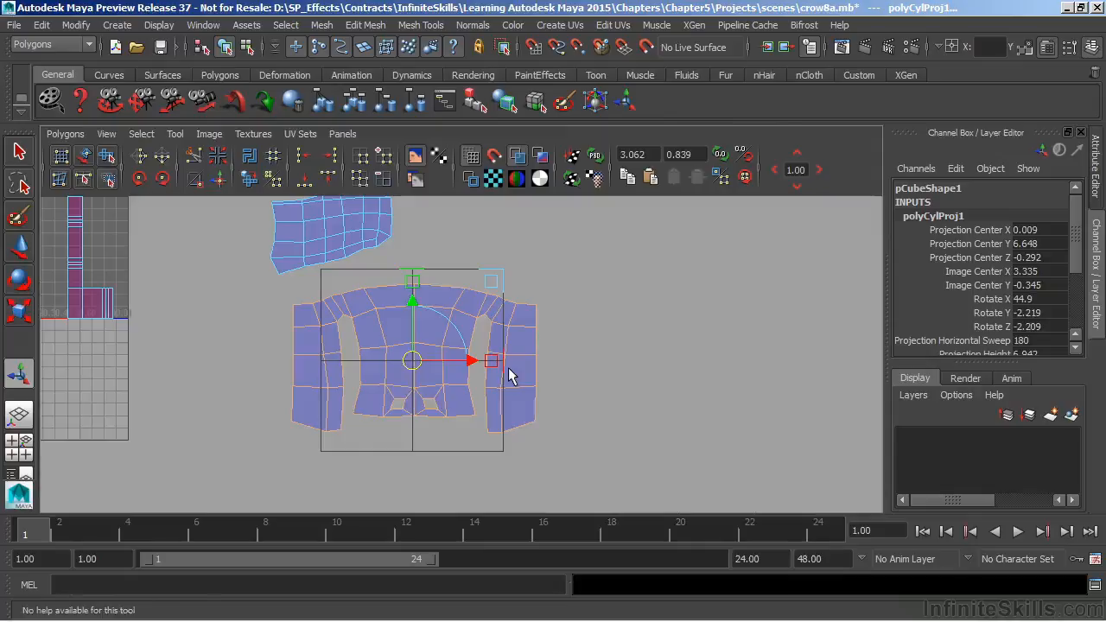
- Move the torso UV shell farther away from the wing shells, to an image center of about 5.118, 0.536
{"action": "middle_click_drag", "start_coordinate": [465, 317], "coordinate": [458, 350], "text": "alt"}
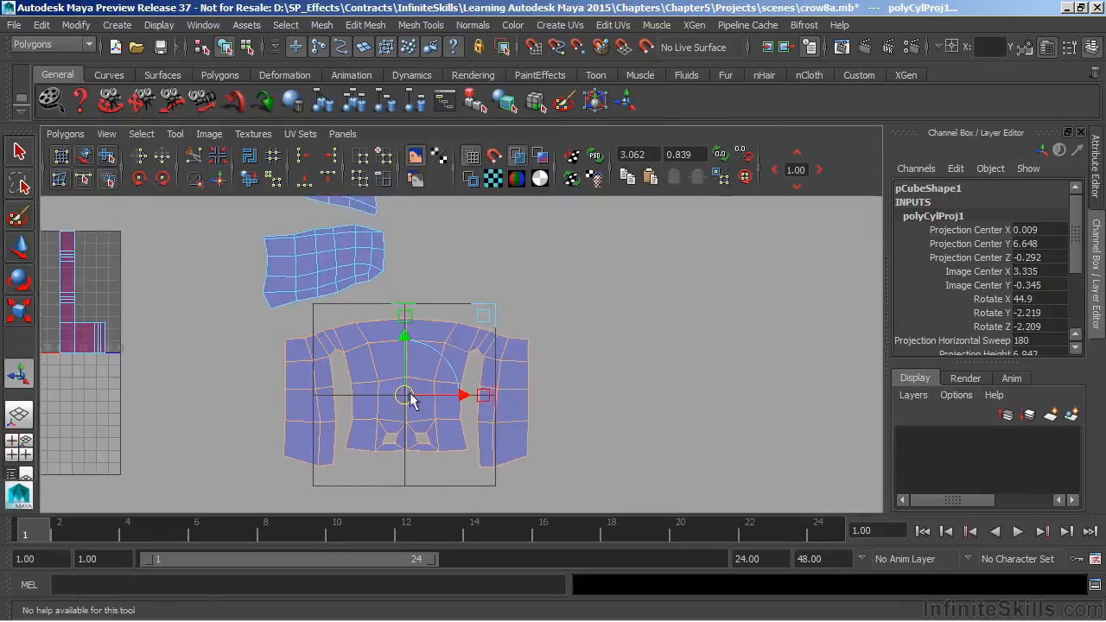
{"action": "left_click_drag", "start_coordinate": [411, 396], "coordinate": [627, 289]}
{"action": "middle_click_drag", "start_coordinate": [433, 299], "coordinate": [352, 363], "text": "alt"}
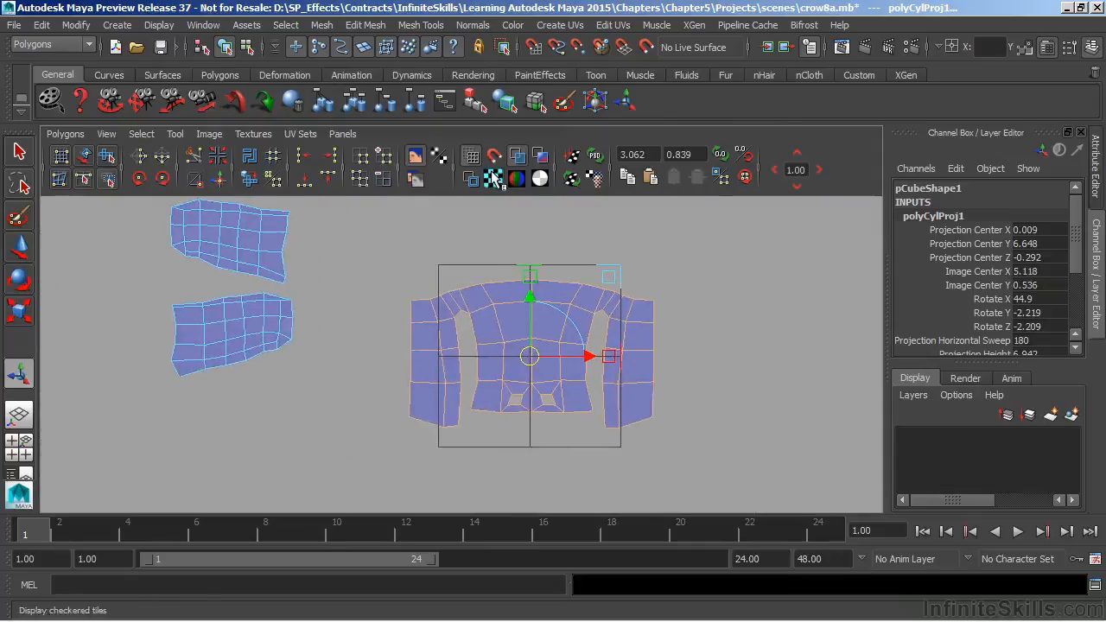
- Display the checkered tiles and examine the pattern on the crow's torso from the front and back for stretching
{"action": "left_click", "coordinate": [493, 177]}
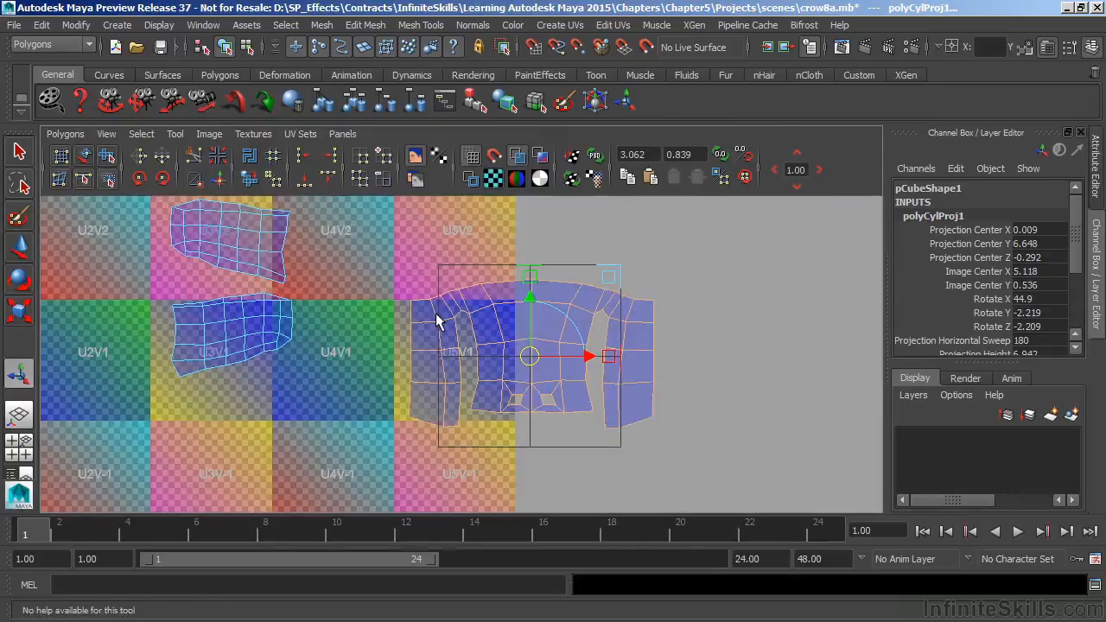
{"action": "key", "text": "space"}
{"action": "left_click_drag", "start_coordinate": [673, 272], "coordinate": [889, 265], "text": "alt"}
{"action": "right_click_drag", "start_coordinate": [776, 257], "coordinate": [809, 256], "text": "alt"}
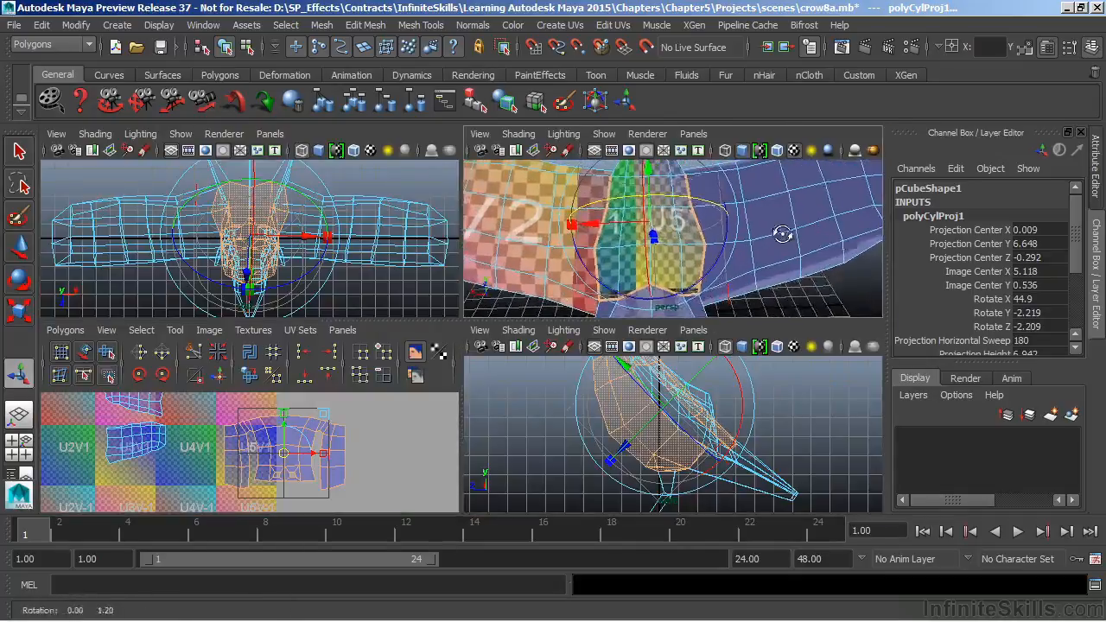
{"action": "left_click_drag", "start_coordinate": [783, 235], "coordinate": [777, 206], "text": "alt"}
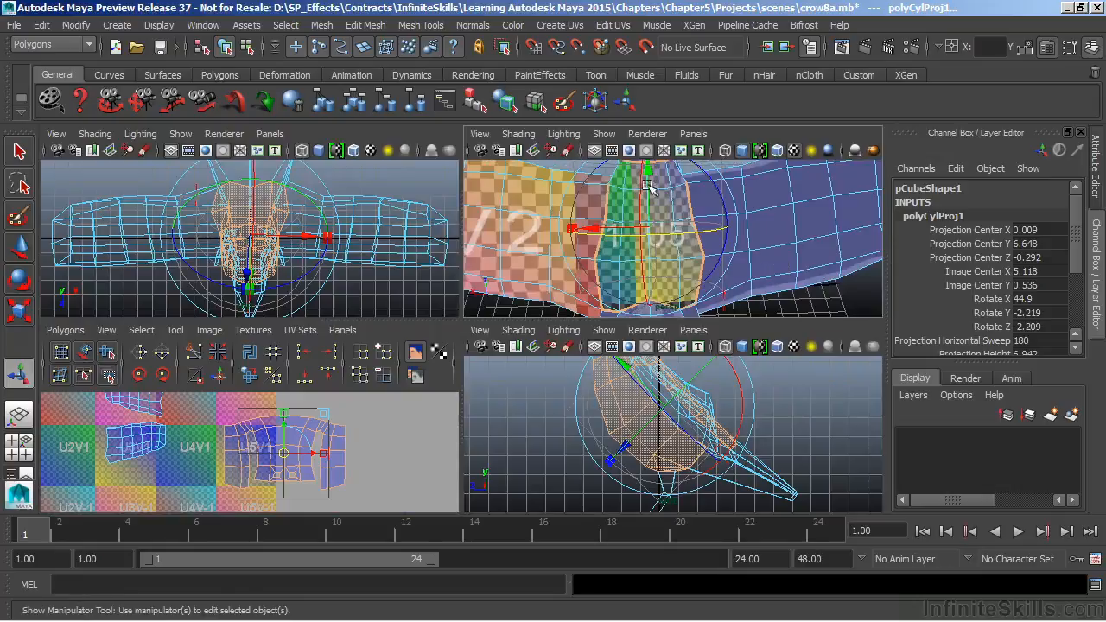
{"action": "left_click_drag", "start_coordinate": [748, 277], "coordinate": [565, 237], "text": "alt"}
{"action": "left_click_drag", "start_coordinate": [714, 248], "coordinate": [728, 206], "text": "alt"}
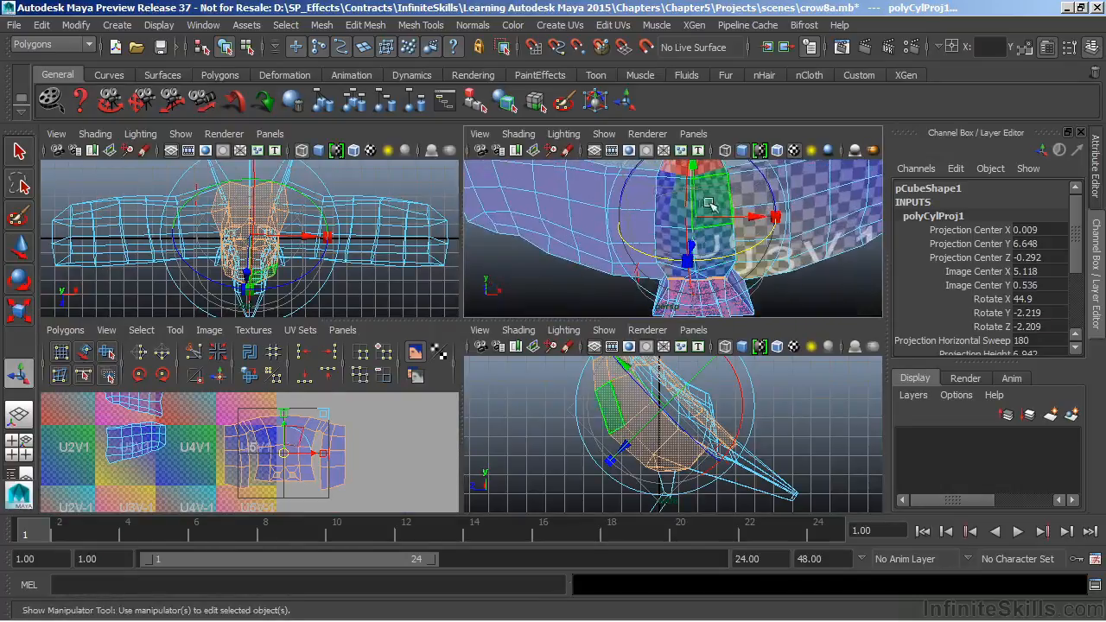
{"action": "key", "text": "space"}
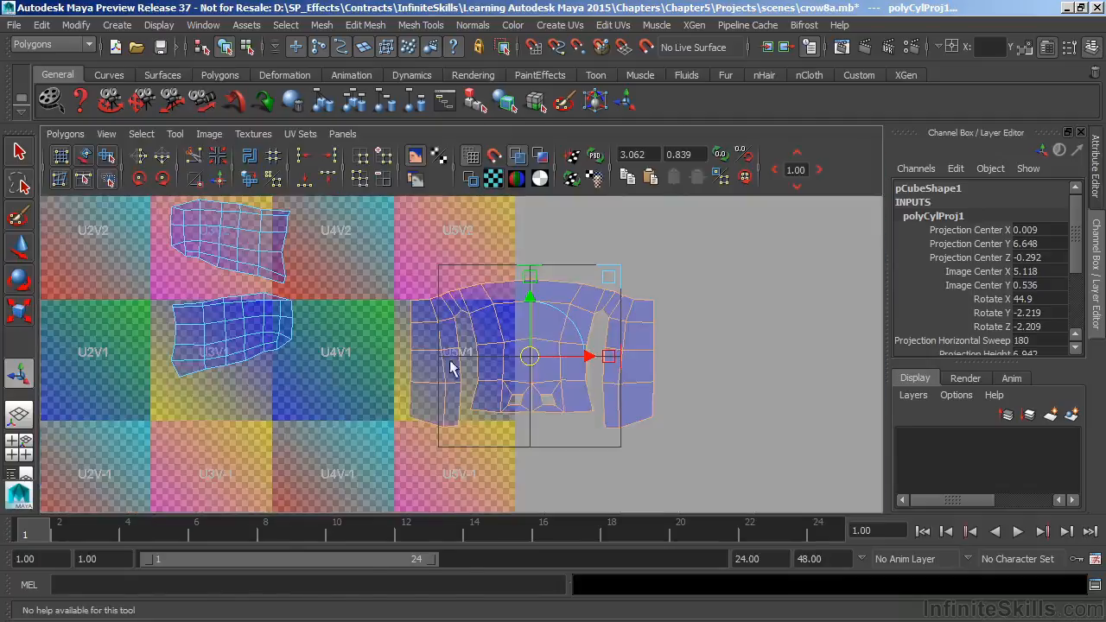
- Switch to UV component selection and select all the UVs of the torso shell
{"action": "right_click", "coordinate": [557, 324]}
{"action": "right_click_drag", "start_coordinate": [558, 323], "coordinate": [624, 325]}
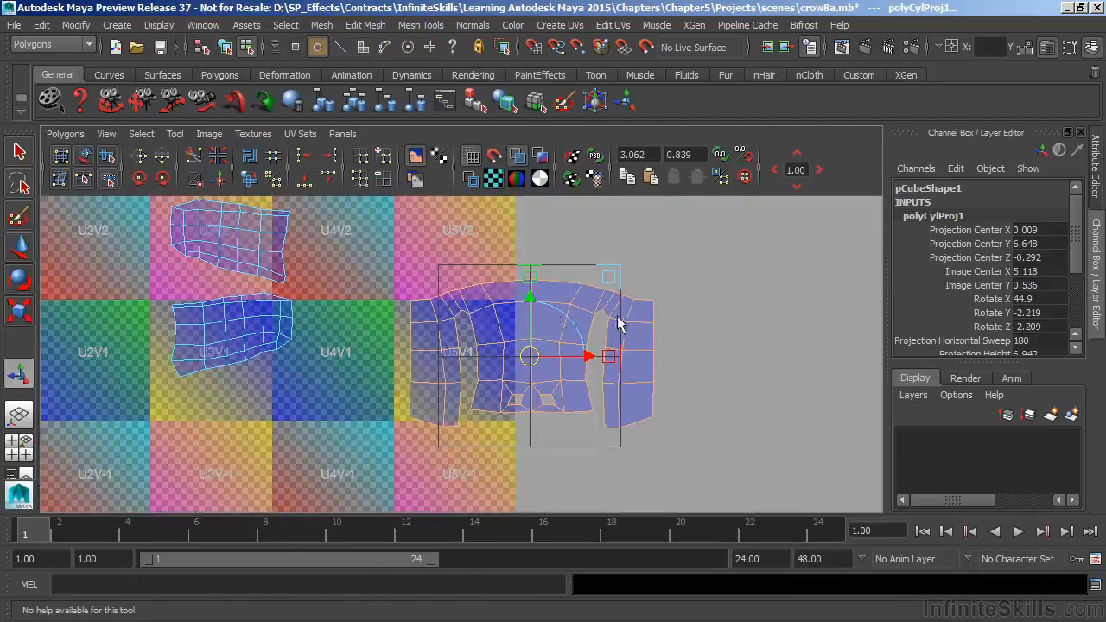
{"action": "left_click", "coordinate": [707, 466]}
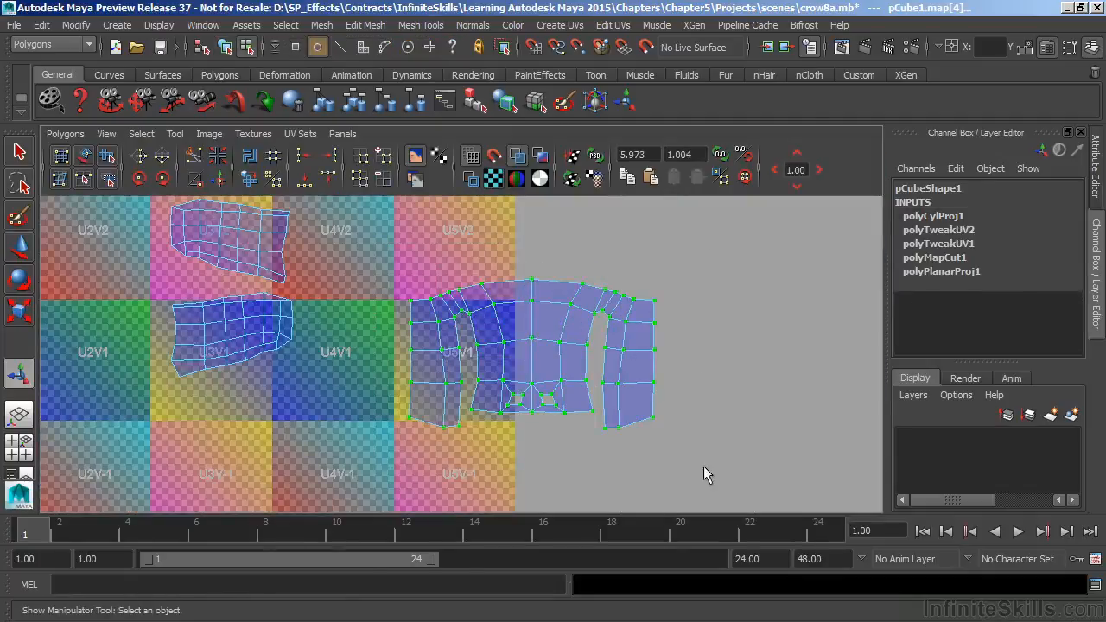
{"action": "middle_click_drag", "start_coordinate": [484, 343], "coordinate": [444, 339], "text": "alt"}
{"action": "right_click_drag", "start_coordinate": [443, 338], "coordinate": [569, 330], "text": "alt"}
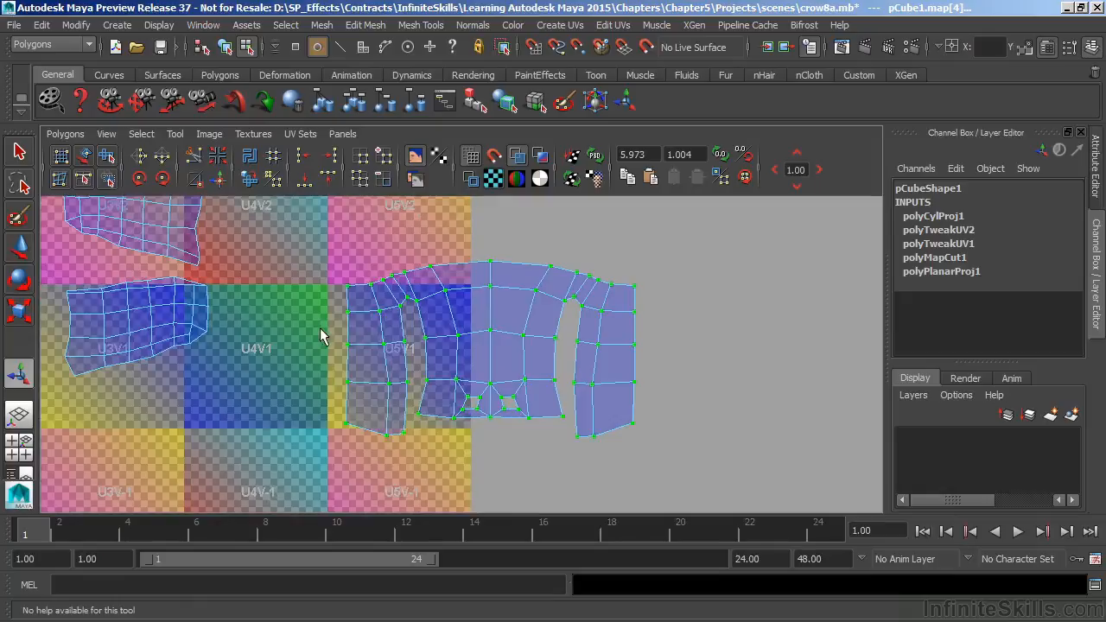
- Unfold the torso UVs using the Unfold3D method with 1 iteration and Pack turned off
{"action": "left_click", "coordinate": [66, 135]}
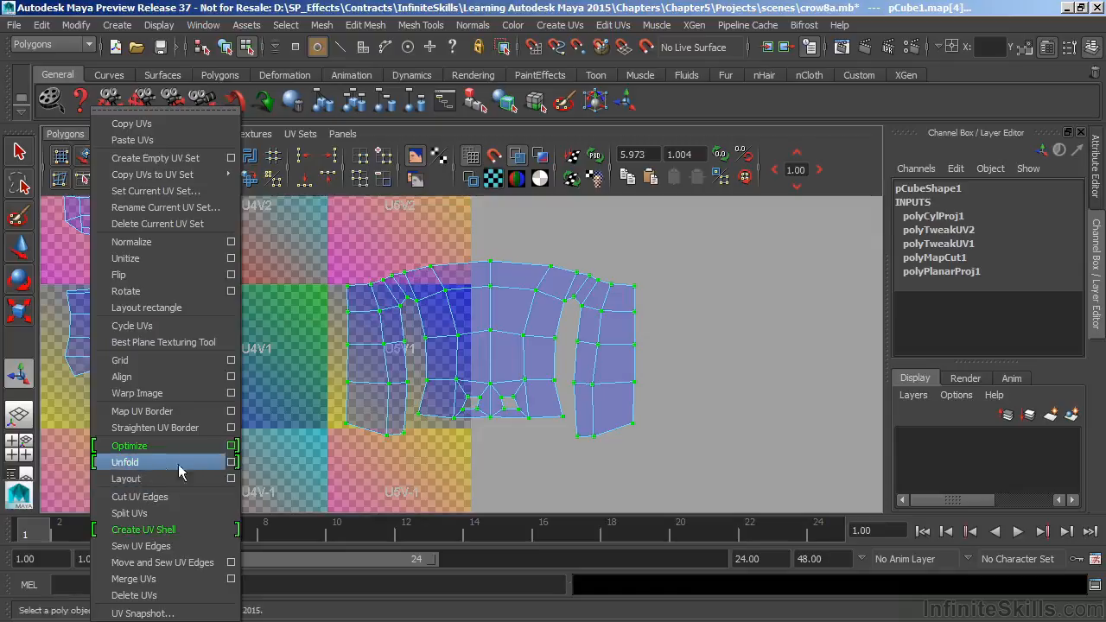
{"action": "left_click", "coordinate": [230, 462]}
{"action": "middle_click_drag", "start_coordinate": [547, 314], "coordinate": [425, 323], "text": "alt"}
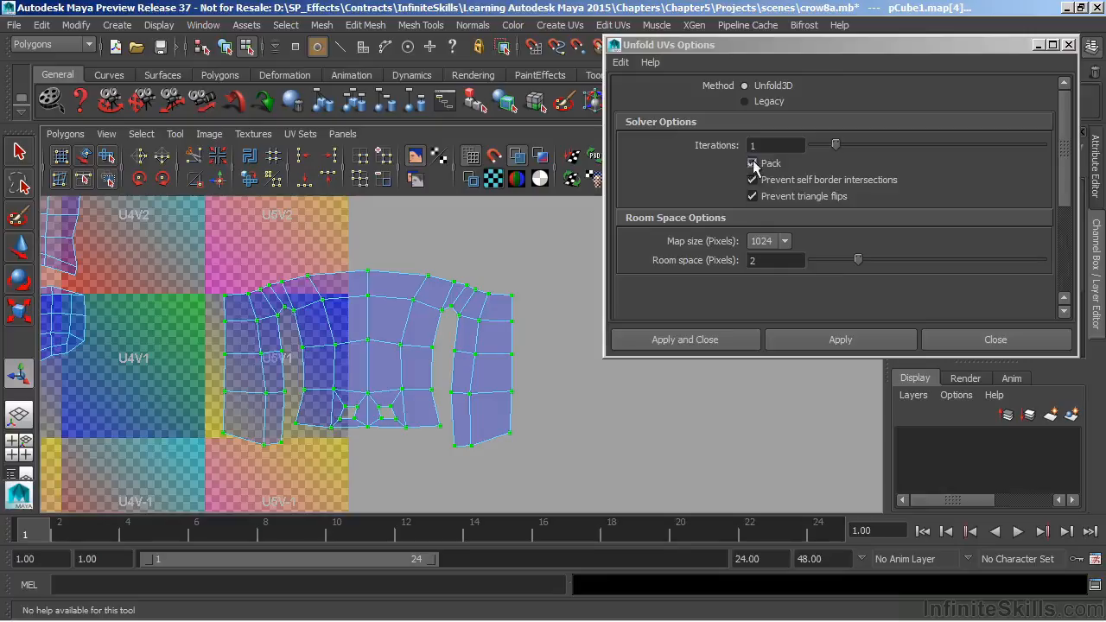
{"action": "right_click_drag", "start_coordinate": [497, 412], "coordinate": [124, 387], "text": "alt"}
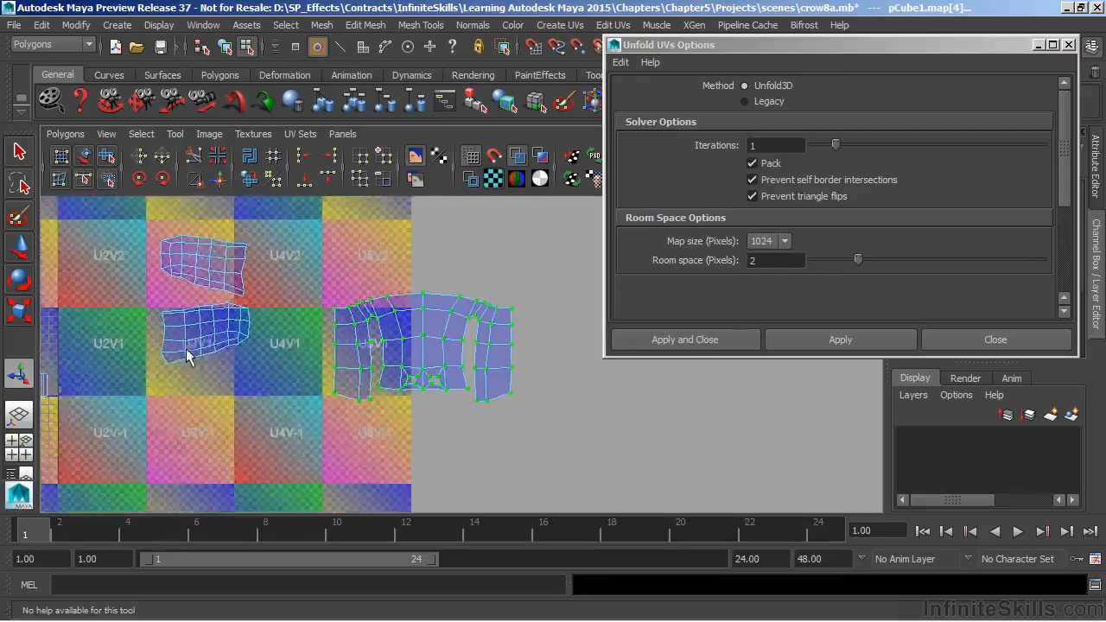
{"action": "middle_click_drag", "start_coordinate": [192, 343], "coordinate": [428, 361], "text": "alt"}
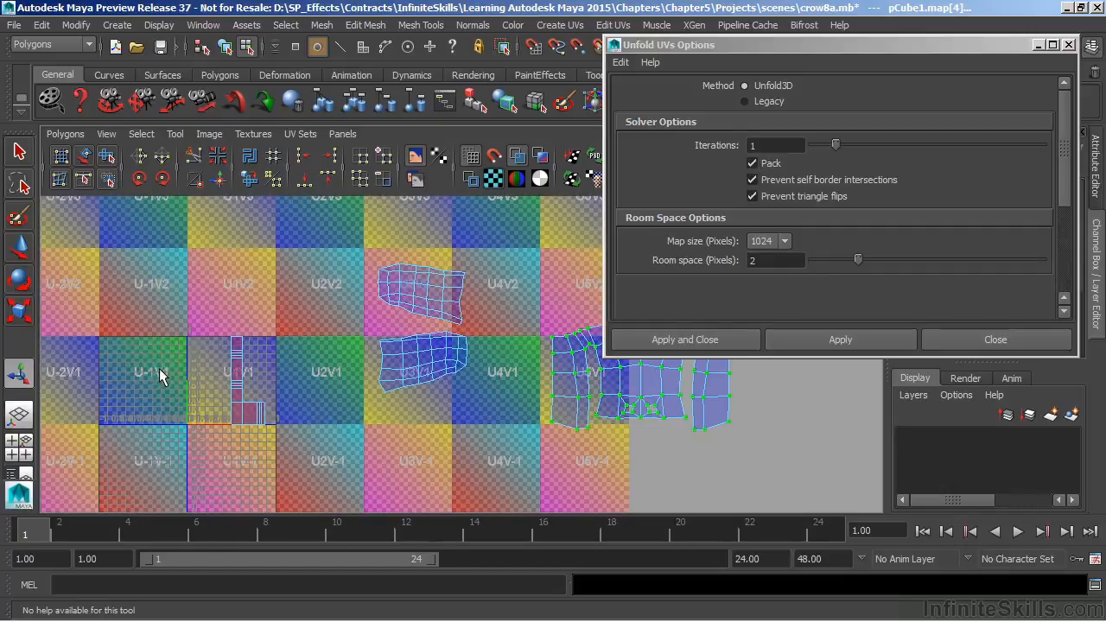
{"action": "middle_click_drag", "start_coordinate": [453, 331], "coordinate": [163, 328], "text": "alt"}
{"action": "right_click_drag", "start_coordinate": [163, 328], "coordinate": [384, 363], "text": "alt"}
{"action": "left_click", "coordinate": [751, 164]}
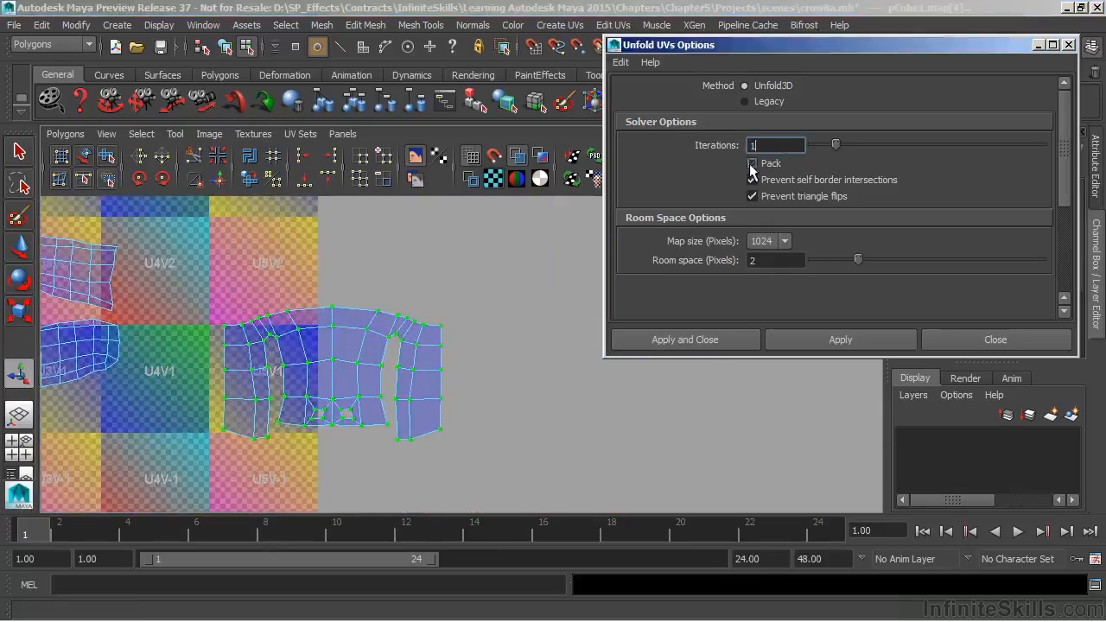
{"action": "middle_click_drag", "start_coordinate": [459, 299], "coordinate": [538, 264], "text": "alt"}
{"action": "right_click_drag", "start_coordinate": [432, 350], "coordinate": [507, 359], "text": "alt"}
{"action": "middle_click_drag", "start_coordinate": [396, 253], "coordinate": [425, 261], "text": "alt"}
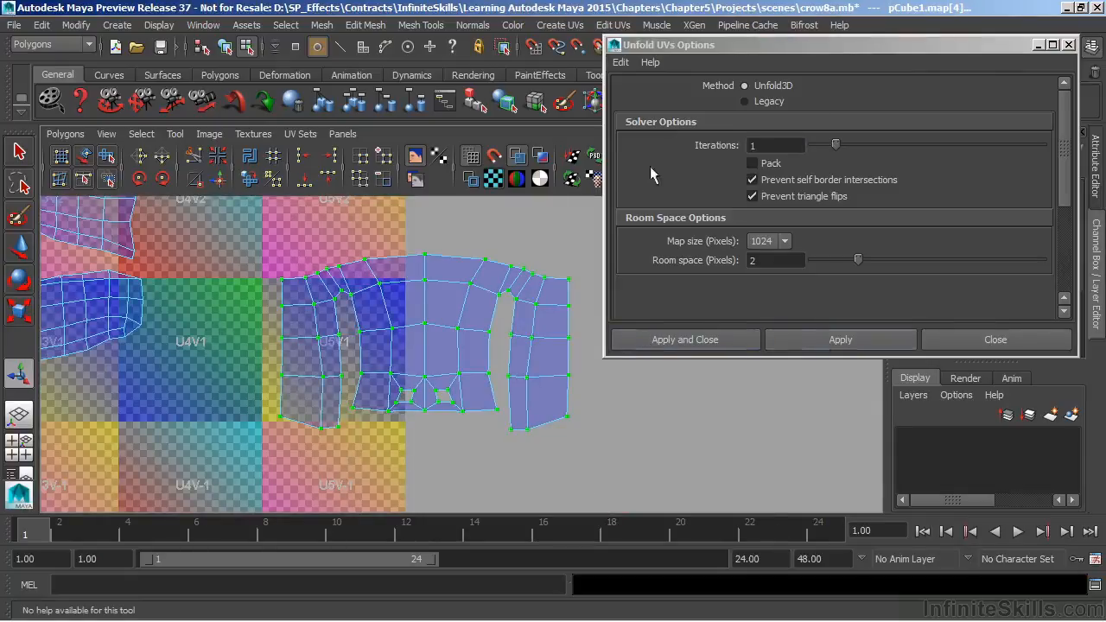
{"action": "left_click", "coordinate": [834, 336]}
- Scale the unfolded torso shell up uniformly to a little over two tiles wide and close the Unfold options
{"action": "right_click_drag", "start_coordinate": [337, 375], "coordinate": [632, 381], "text": "alt"}
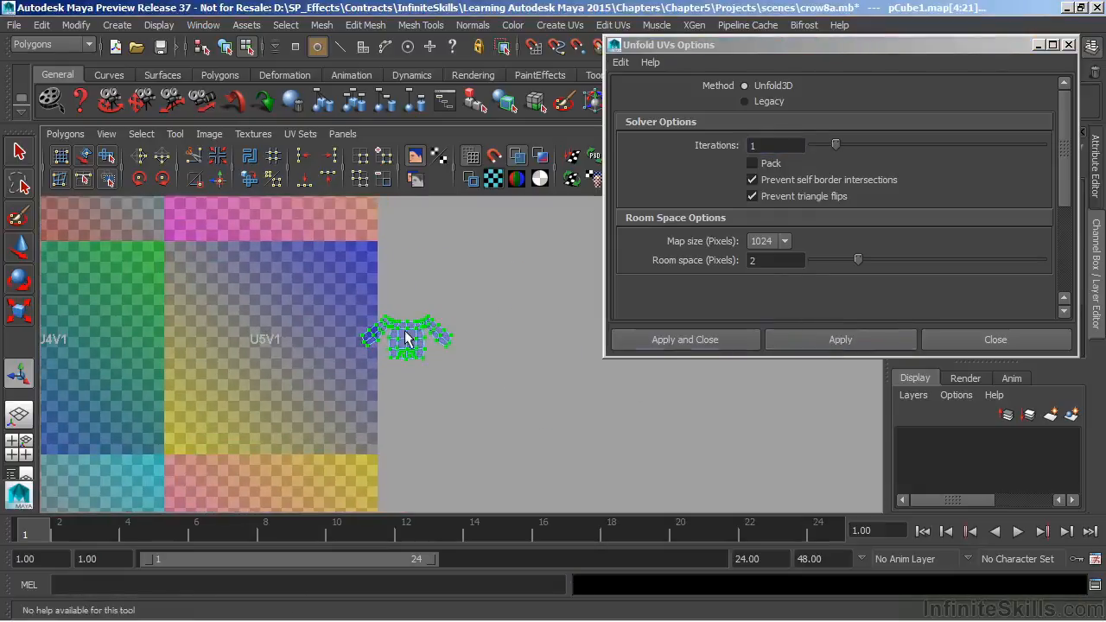
{"action": "key", "text": "r"}
{"action": "left_click_drag", "start_coordinate": [405, 336], "coordinate": [671, 74]}
{"action": "left_click", "coordinate": [1000, 339]}
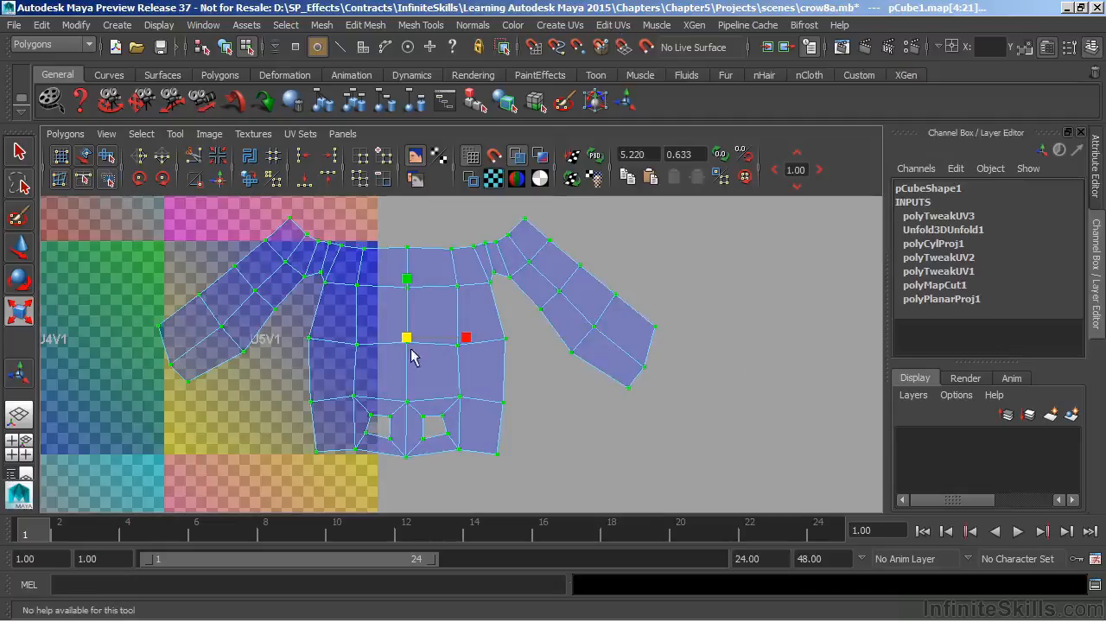
- Examine the checker pattern on the crow's torso from the back and sides in the perspective view for stretching
{"action": "key", "text": "space"}
{"action": "mouse_move", "coordinate": [713, 220]}
{"action": "left_mouse_down", "text": "alt"}
{"action": "mouse_move", "coordinate": [722, 241]}
{"action": "mouse_move", "coordinate": [604, 288]}
{"action": "mouse_move", "coordinate": [631, 276]}
{"action": "mouse_move", "coordinate": [575, 281]}
{"action": "mouse_move", "coordinate": [709, 269]}
{"action": "mouse_move", "coordinate": [662, 277]}
{"action": "left_mouse_up", "text": "alt"}
{"action": "left_click_drag", "start_coordinate": [738, 250], "coordinate": [657, 197], "text": "alt"}
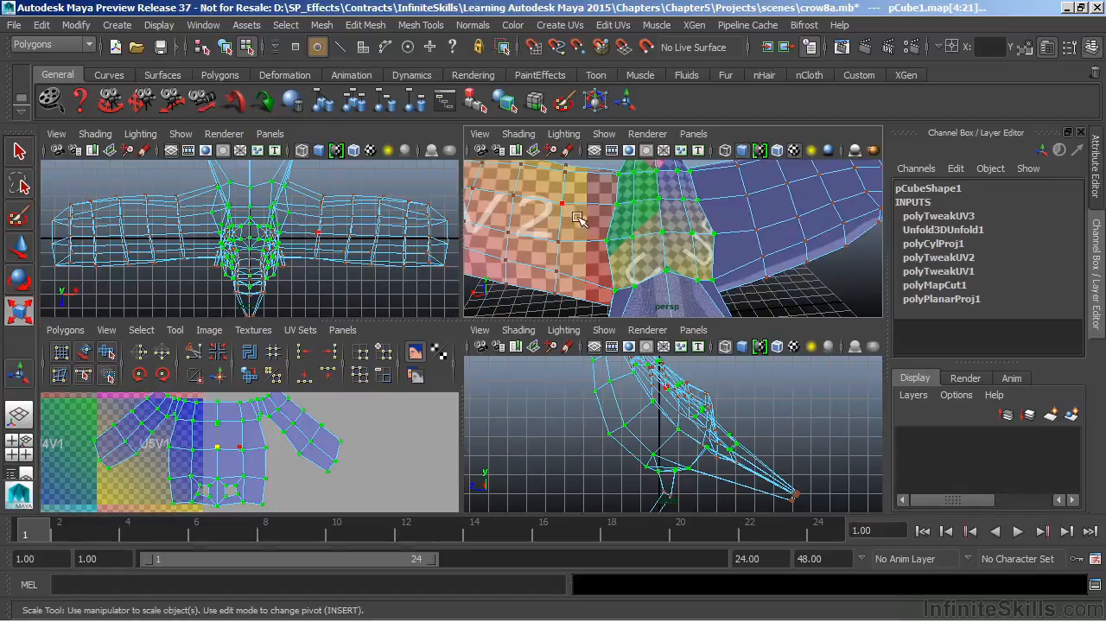
{"action": "left_click_drag", "start_coordinate": [737, 256], "coordinate": [676, 284], "text": "alt"}
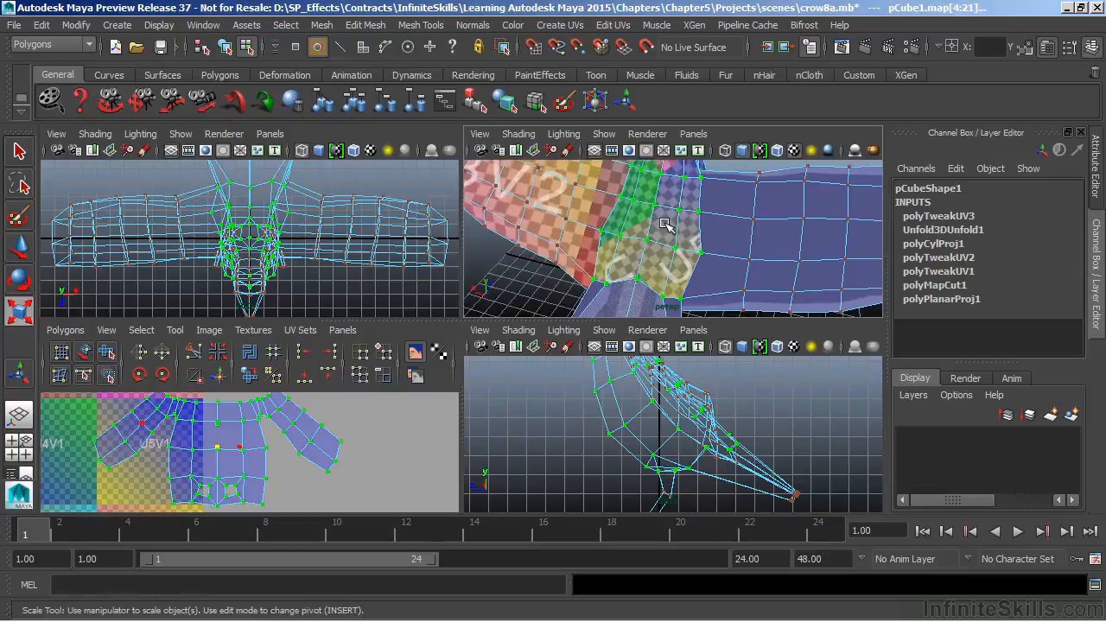
{"action": "left_click_drag", "start_coordinate": [665, 225], "coordinate": [508, 216], "text": "alt"}
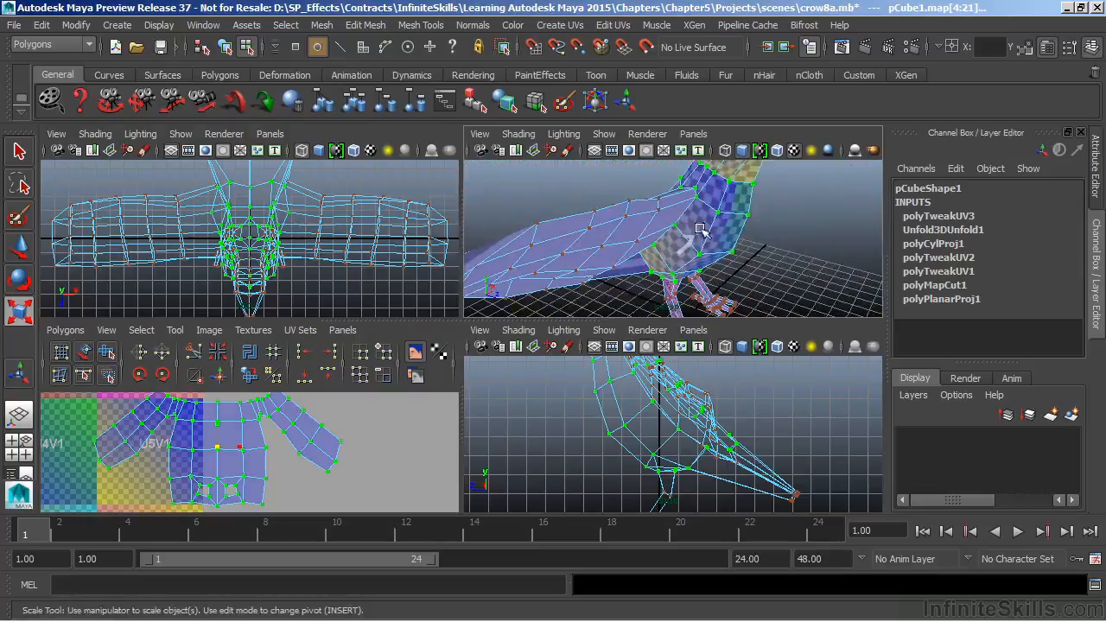
{"action": "left_click_drag", "start_coordinate": [691, 229], "coordinate": [596, 216], "text": "alt"}
{"action": "key", "text": "space"}
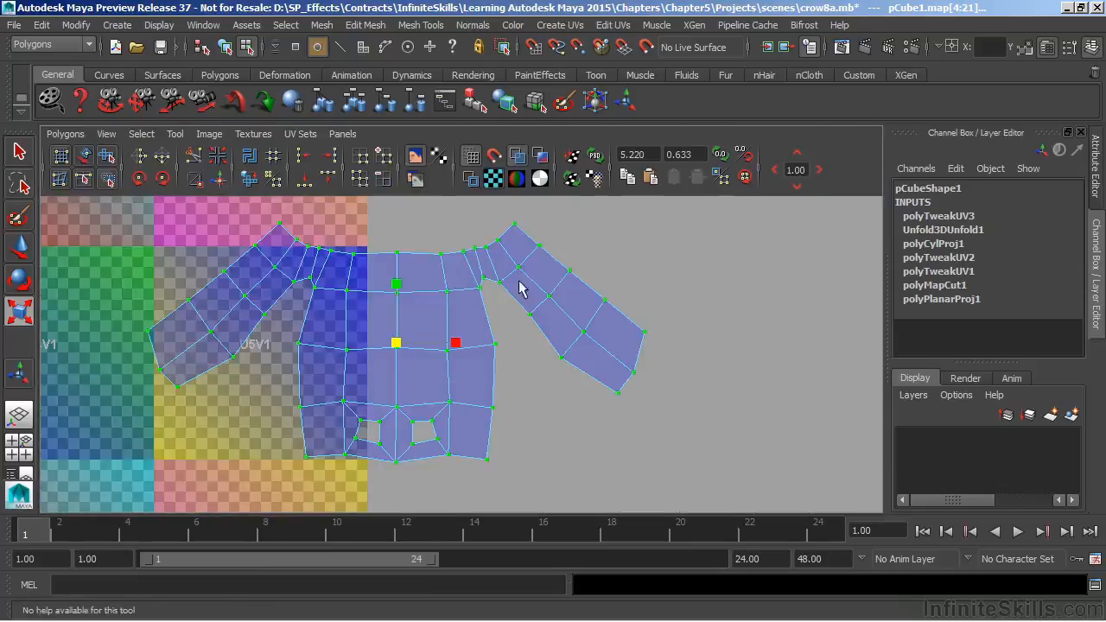
- Compare the torso shell's size with the wing shells and hide the checkered tiles behind the UVs
{"action": "middle_click_drag", "start_coordinate": [489, 328], "coordinate": [517, 339], "text": "alt"}
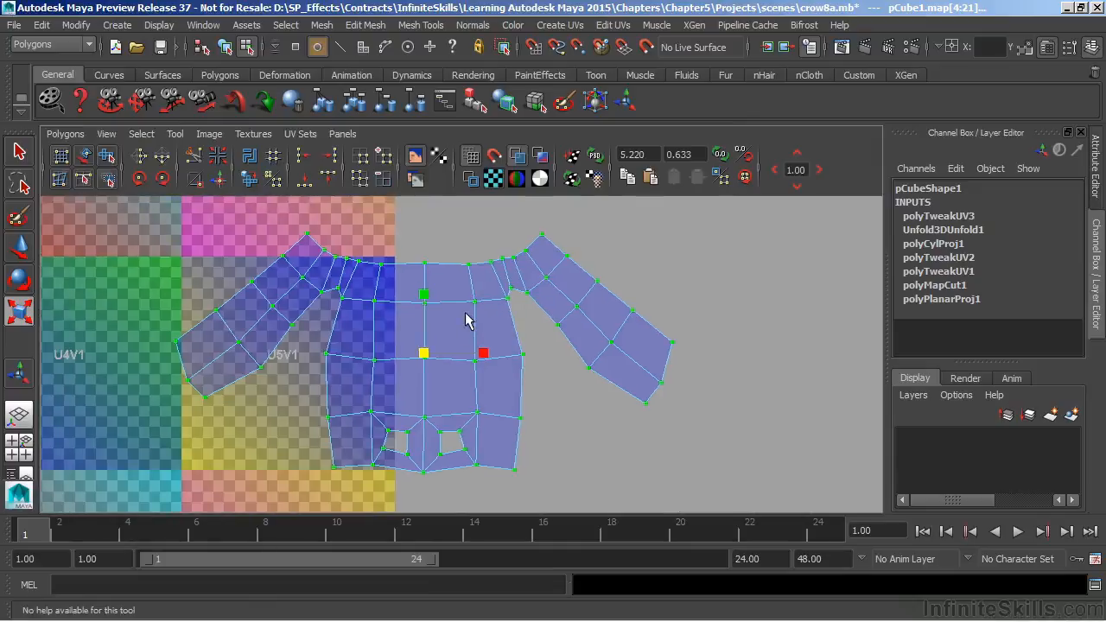
{"action": "middle_click_drag", "start_coordinate": [291, 335], "coordinate": [626, 346], "text": "alt"}
{"action": "right_click_drag", "start_coordinate": [626, 346], "coordinate": [155, 338], "text": "alt"}
{"action": "right_click_drag", "start_coordinate": [420, 356], "coordinate": [484, 354], "text": "alt"}
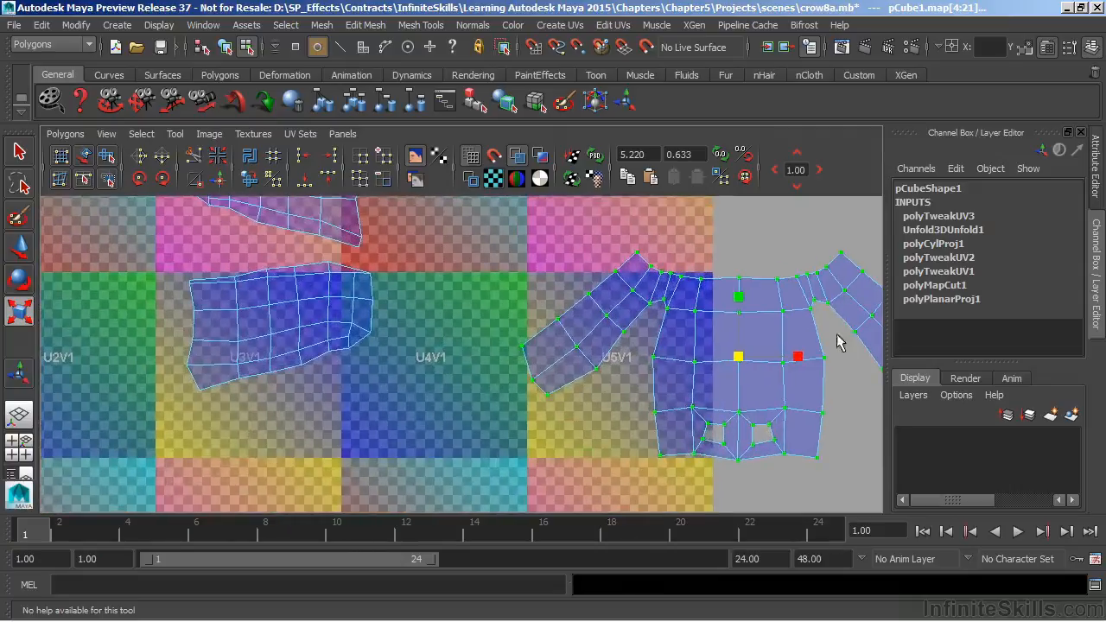
{"action": "left_click", "coordinate": [497, 187]}
{"action": "middle_click_drag", "start_coordinate": [540, 322], "coordinate": [267, 345], "text": "alt"}
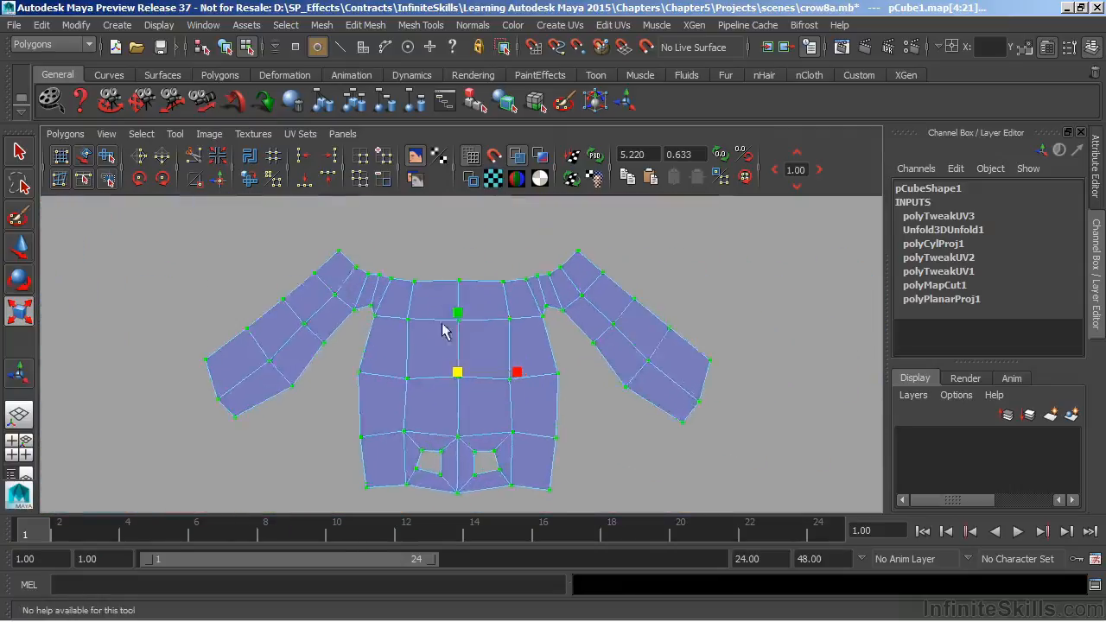
{"action": "middle_click_drag", "start_coordinate": [442, 333], "coordinate": [402, 315], "text": "alt"}
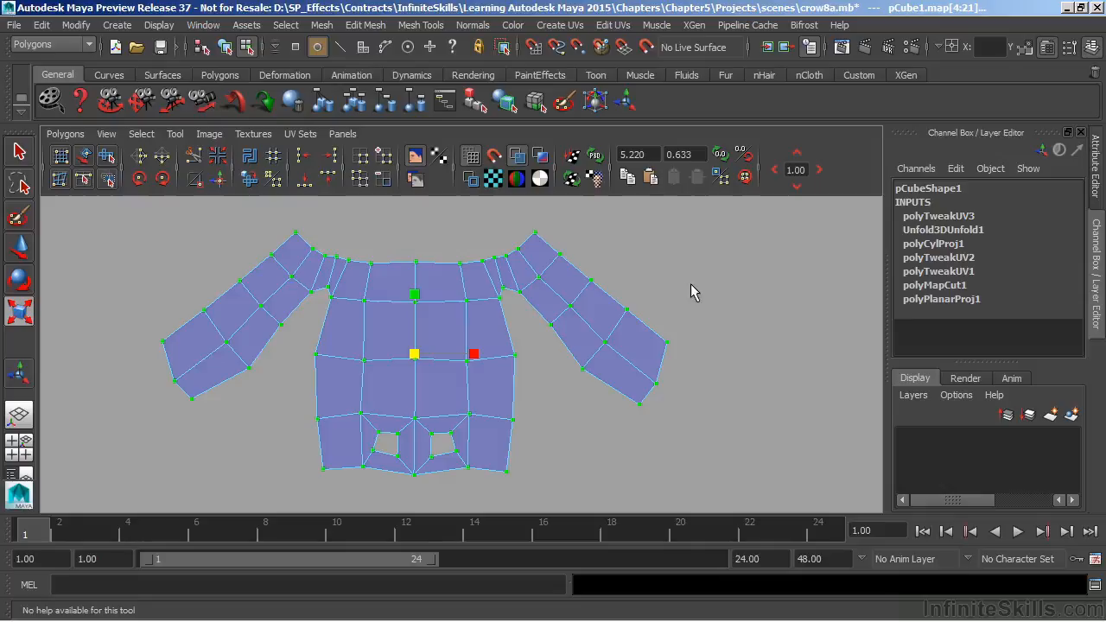
- Cut the UV edges where the two side pieces join the main torso shell at the shoulders
{"action": "right_click_drag", "start_coordinate": [500, 285], "coordinate": [491, 226]}
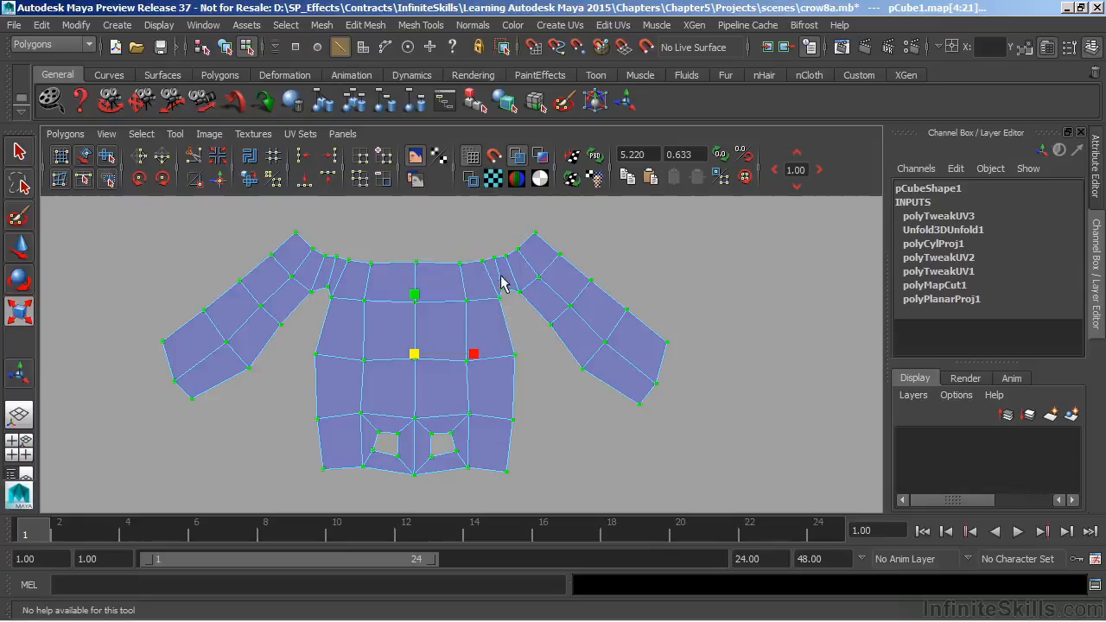
{"action": "left_click", "coordinate": [498, 275]}
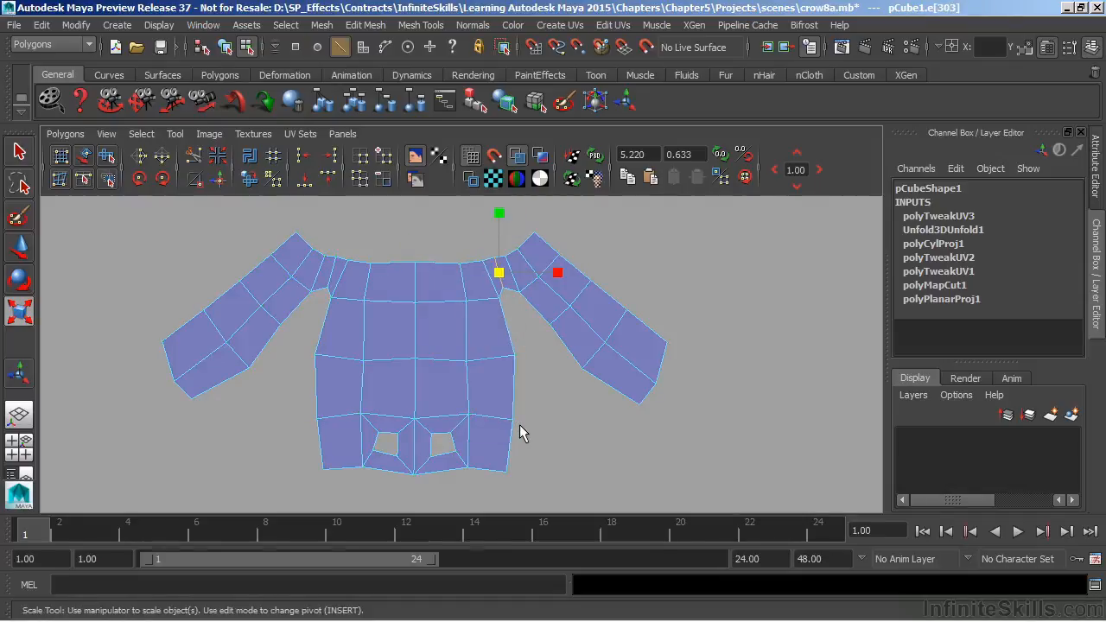
{"action": "key", "text": "q"}
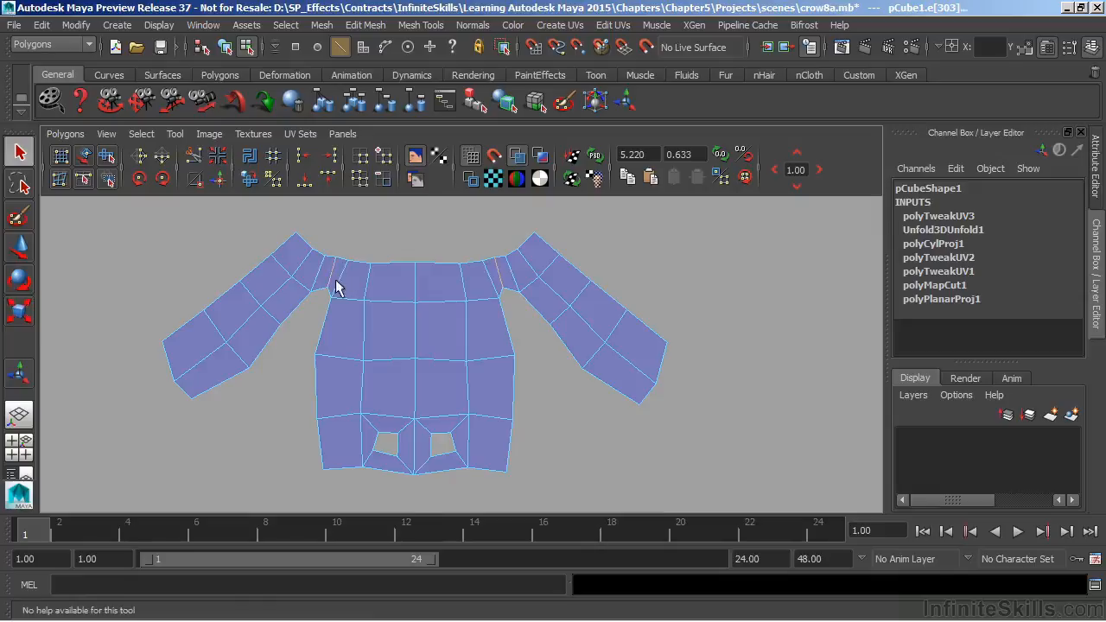
{"action": "left_click", "coordinate": [194, 161]}
- Select each separated side piece as a shell and move both outward, away from the central torso shell
{"action": "right_click_drag", "start_coordinate": [550, 282], "coordinate": [521, 262]}
{"action": "left_click", "coordinate": [549, 281]}
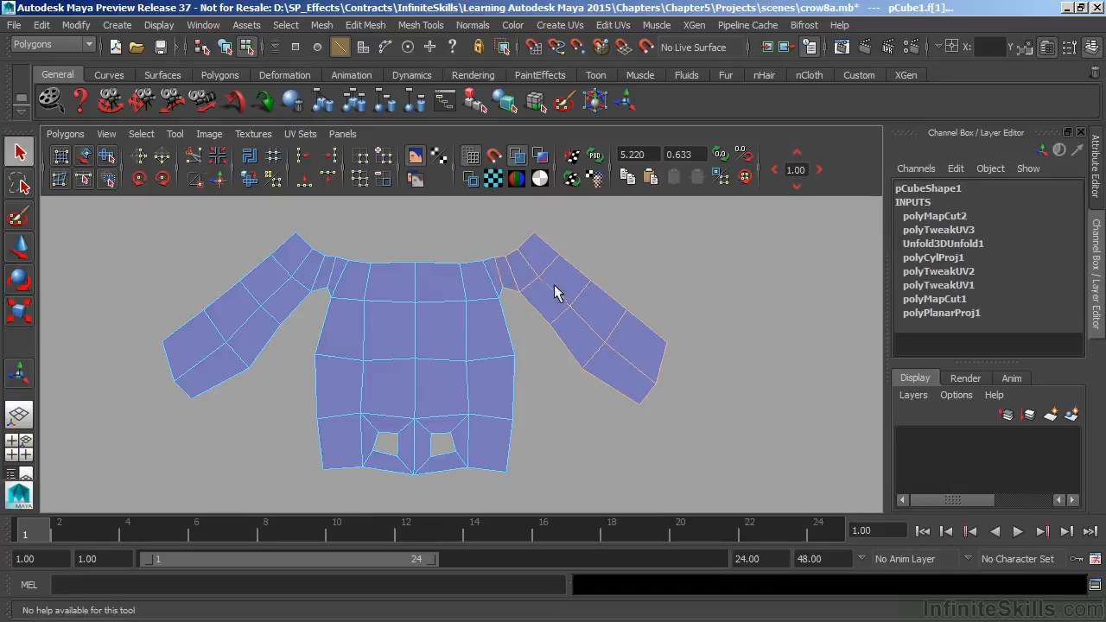
{"action": "key", "text": "w"}
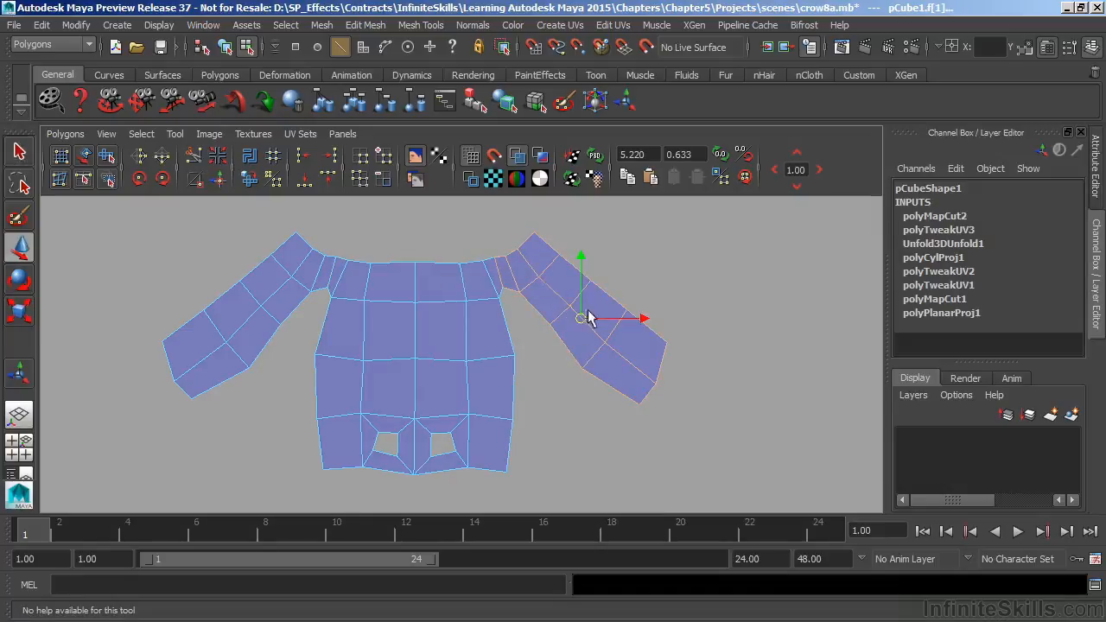
{"action": "left_click_drag", "start_coordinate": [580, 322], "coordinate": [622, 321]}
{"action": "left_click", "coordinate": [268, 295]}
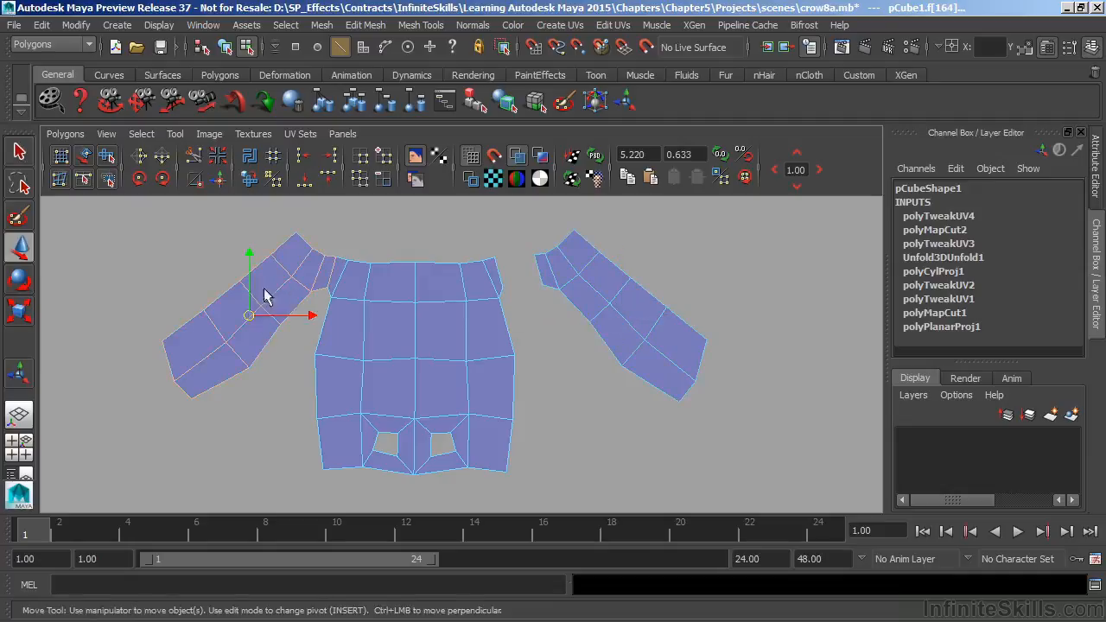
{"action": "left_click_drag", "start_coordinate": [247, 318], "coordinate": [216, 309]}
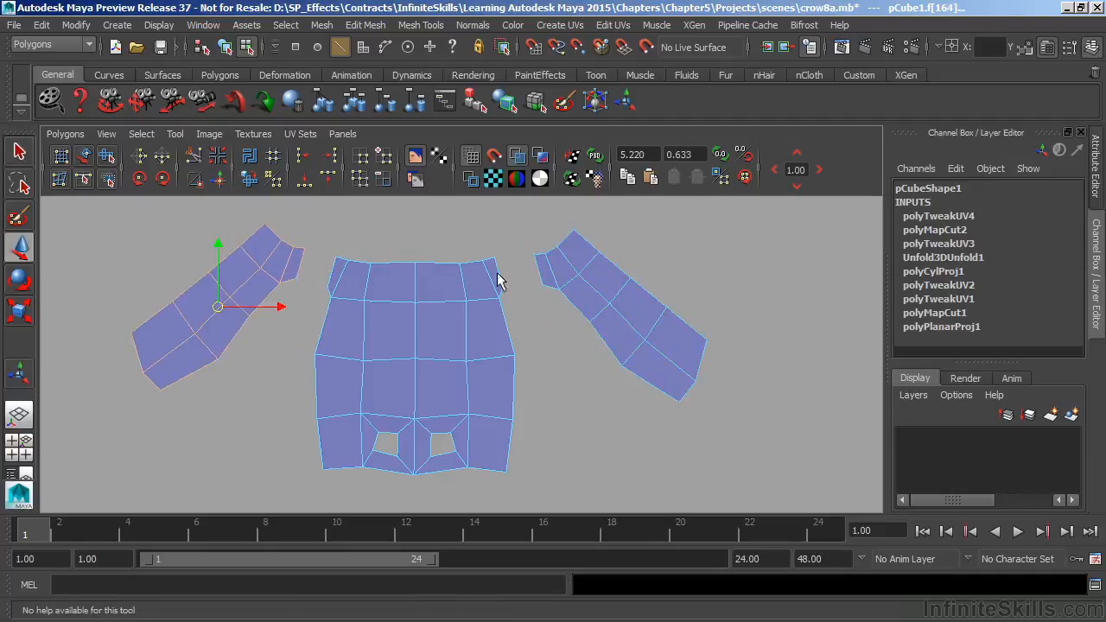
- Select the matching outer border edges of the two side shells and move and sew them into one shell
{"action": "right_click", "coordinate": [585, 274]}
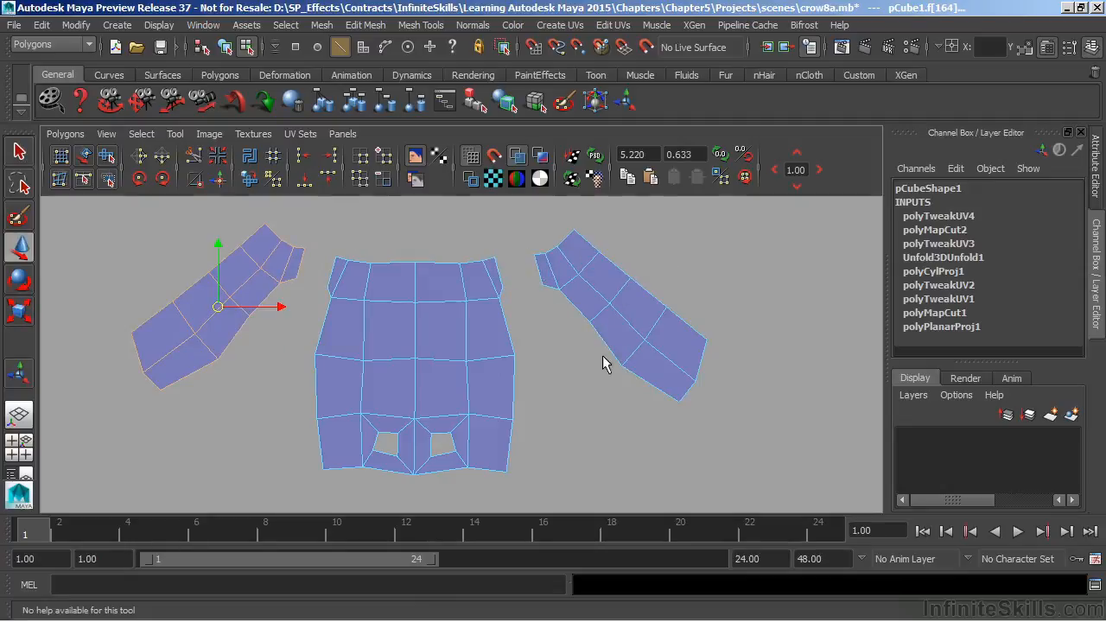
{"action": "right_click_drag", "start_coordinate": [573, 262], "coordinate": [590, 235]}
{"action": "left_click", "coordinate": [602, 257]}
{"action": "left_click", "coordinate": [634, 283], "text": "shift"}
{"action": "left_click", "coordinate": [647, 294], "text": "shift"}
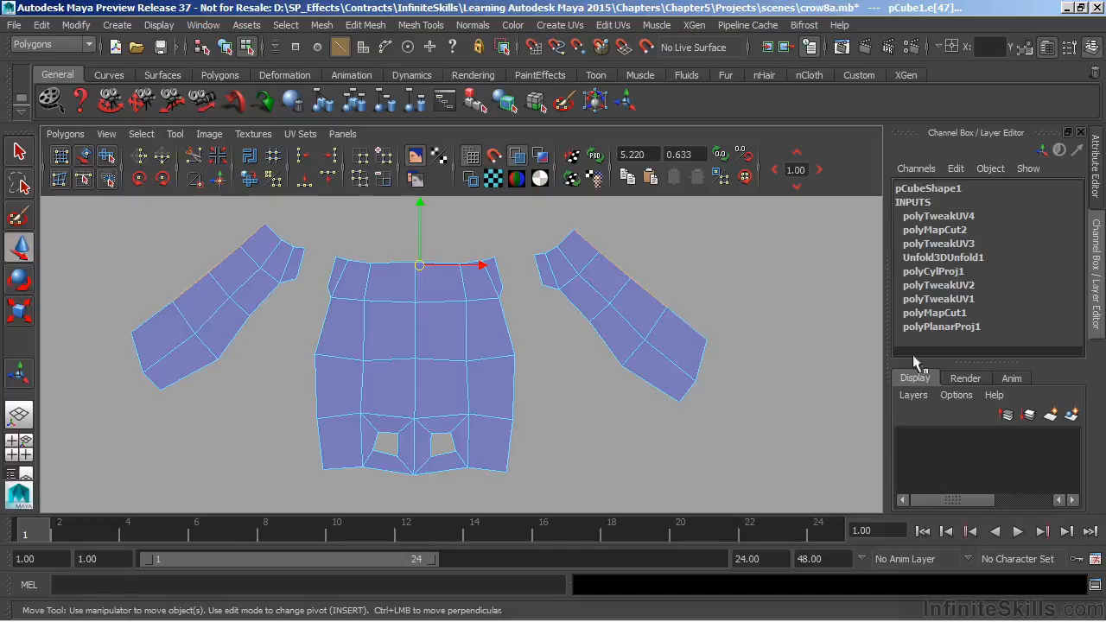
{"action": "key", "text": "w"}
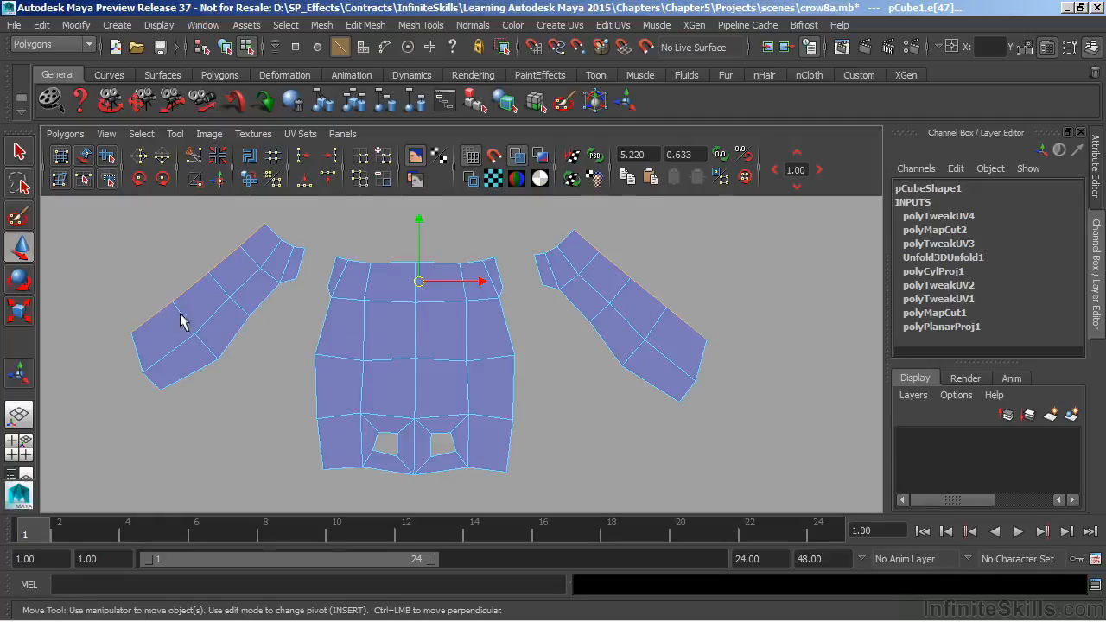
{"action": "middle_click_drag", "start_coordinate": [401, 335], "coordinate": [373, 343], "text": "alt"}
{"action": "right_click_drag", "start_coordinate": [415, 322], "coordinate": [322, 329], "text": "alt"}
{"action": "middle_click_drag", "start_coordinate": [349, 313], "coordinate": [465, 315], "text": "alt"}
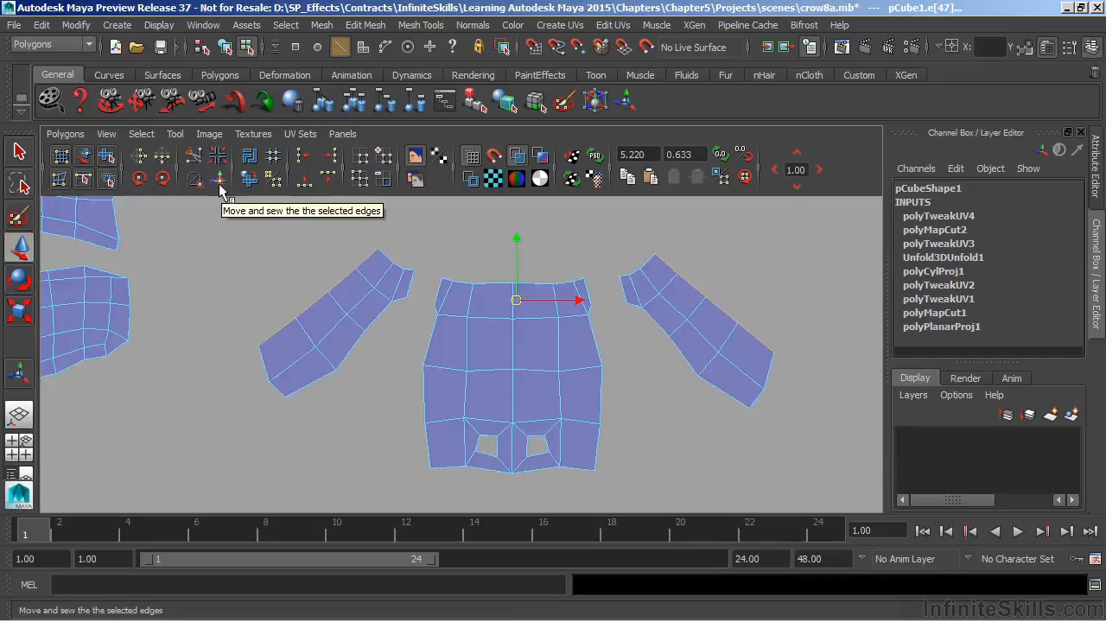
{"action": "left_click", "coordinate": [69, 134]}
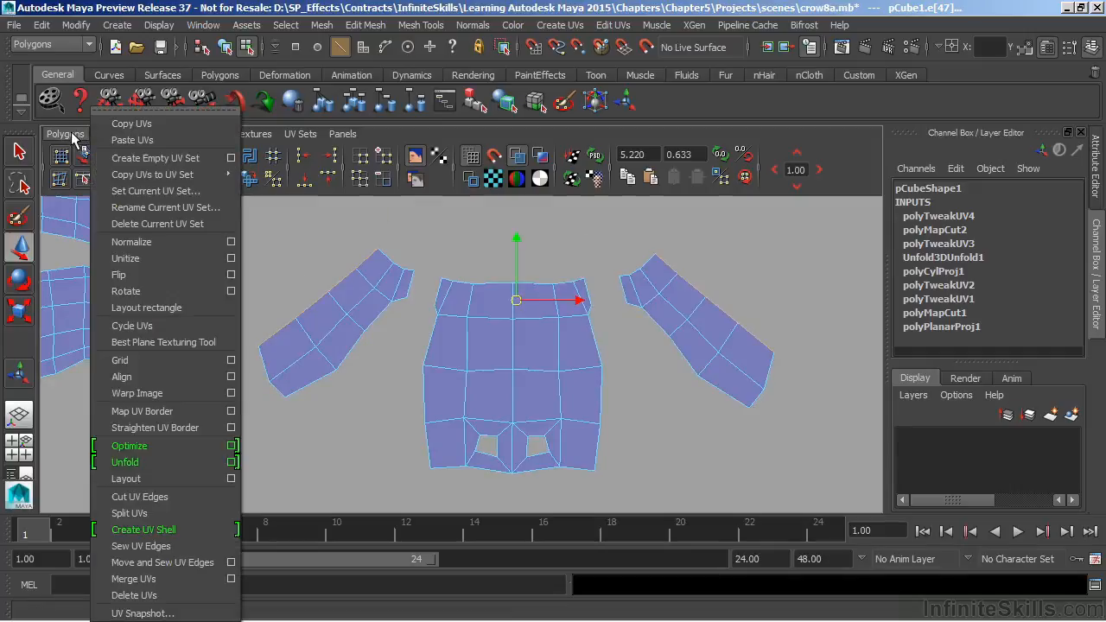
{"action": "left_click", "coordinate": [183, 562]}
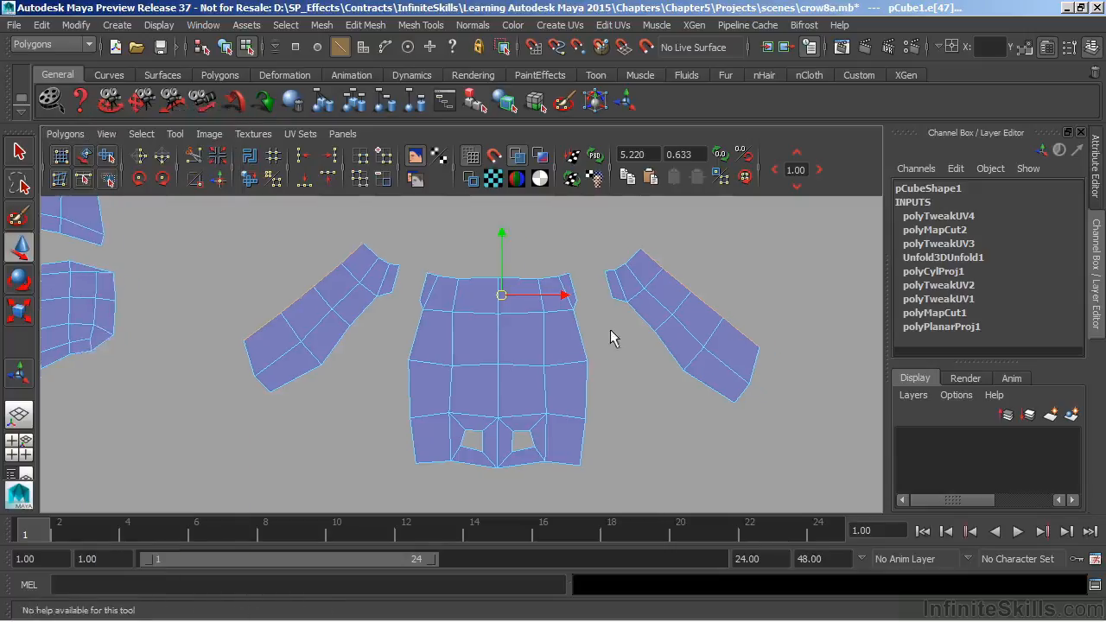
{"action": "left_click", "coordinate": [220, 180]}
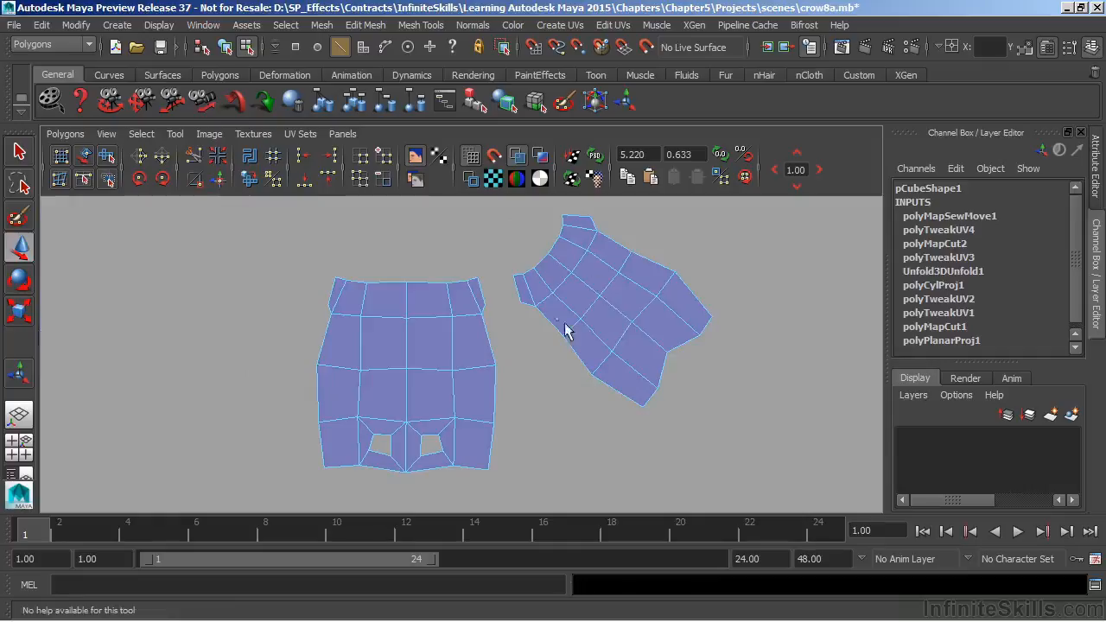
- Select the entire sewn side-piece shell from one of its UVs and check where it lies on the crow model
{"action": "right_click_drag", "start_coordinate": [594, 295], "coordinate": [646, 300]}
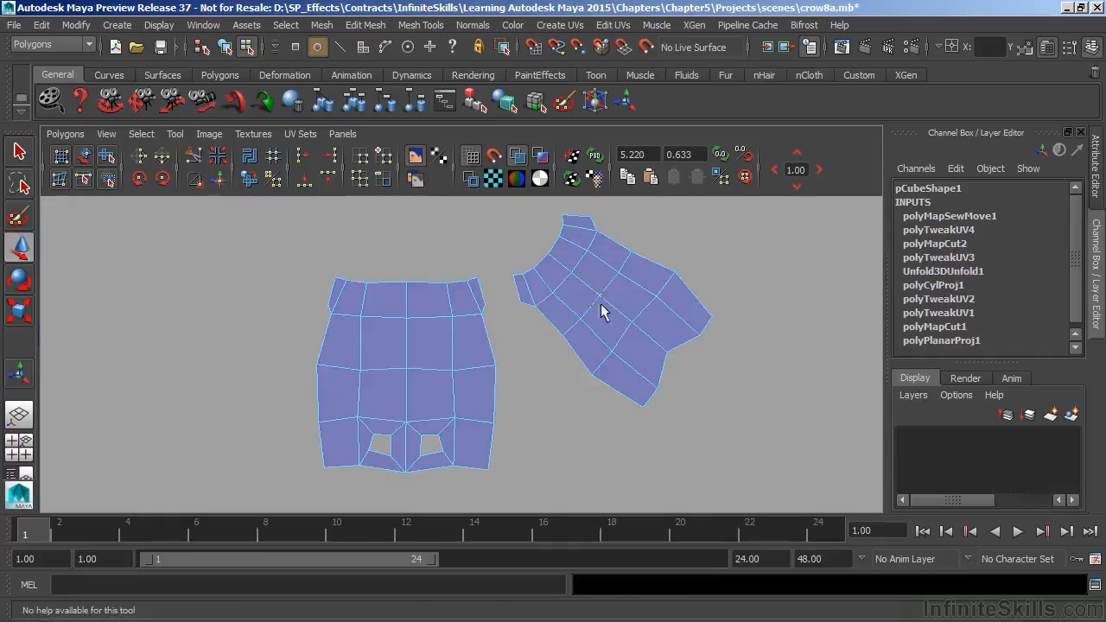
{"action": "left_click", "coordinate": [598, 298]}
{"action": "key", "text": "w"}
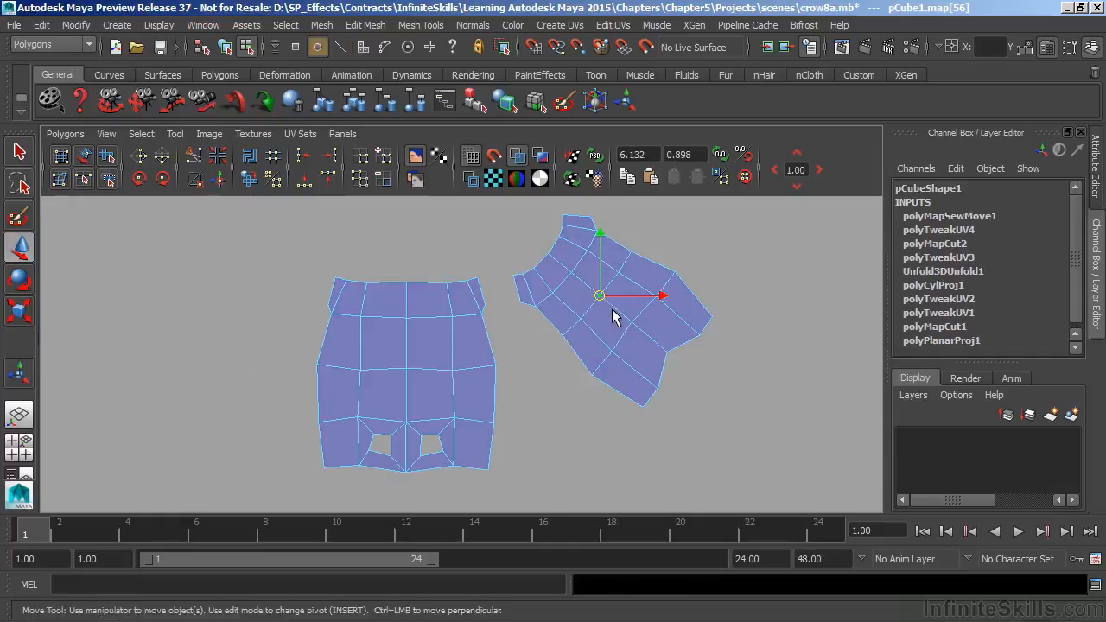
{"action": "left_click", "coordinate": [142, 134]}
{"action": "left_click", "coordinate": [169, 192]}
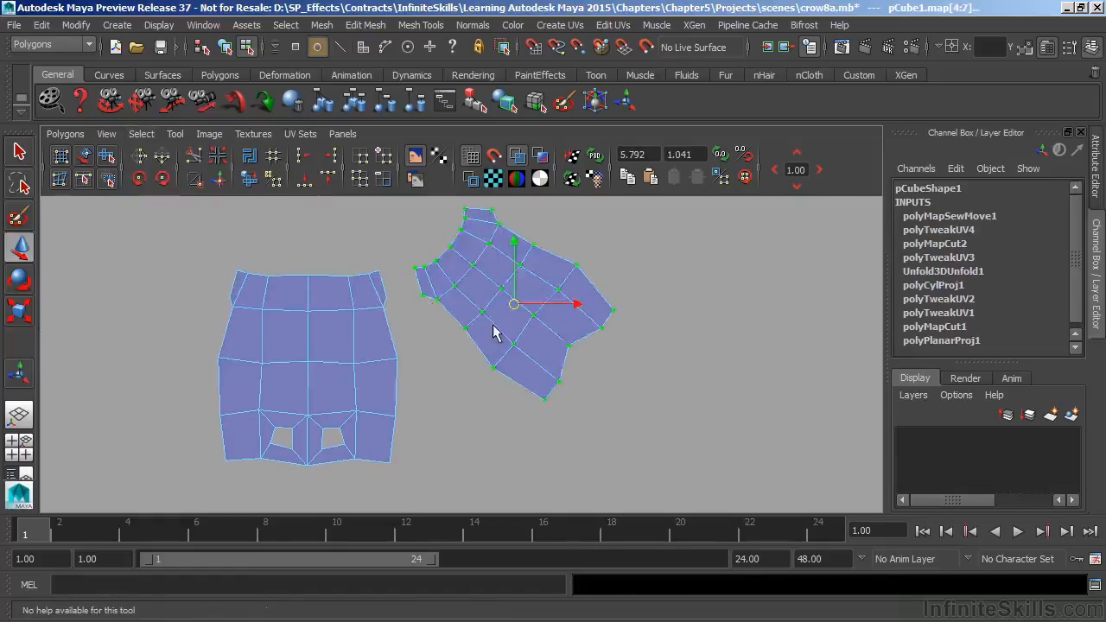
{"action": "key", "text": "space"}
{"action": "left_click_drag", "start_coordinate": [731, 246], "coordinate": [601, 256], "text": "alt"}
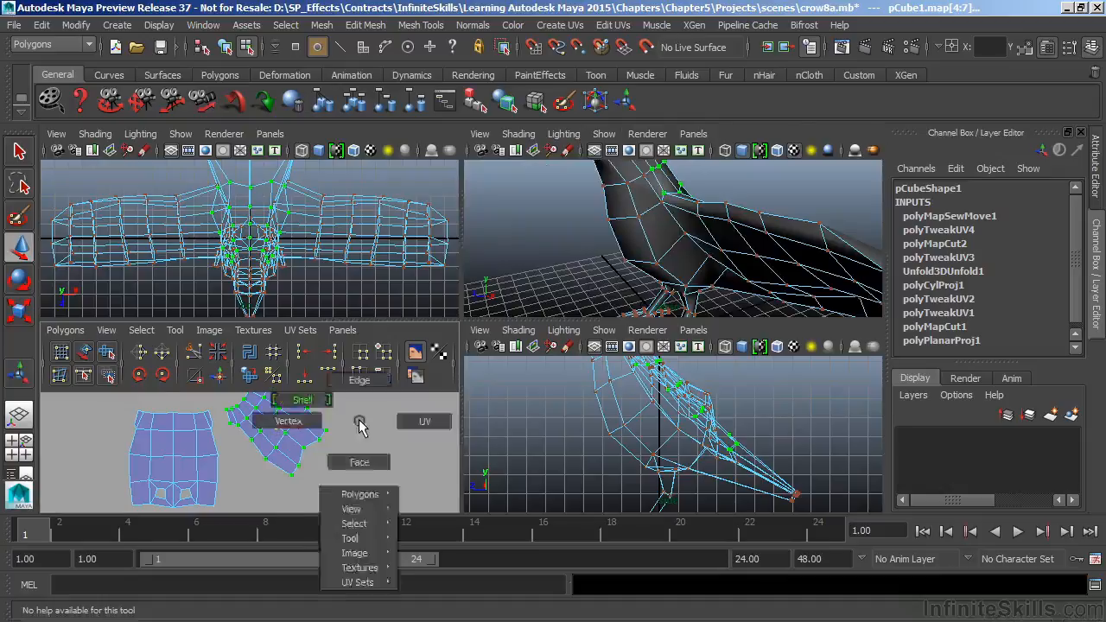
- Display the checkered tiles behind the UVs and examine the texture pattern on the crow's side and wing
{"action": "key", "text": "space"}
{"action": "left_click", "coordinate": [496, 178]}
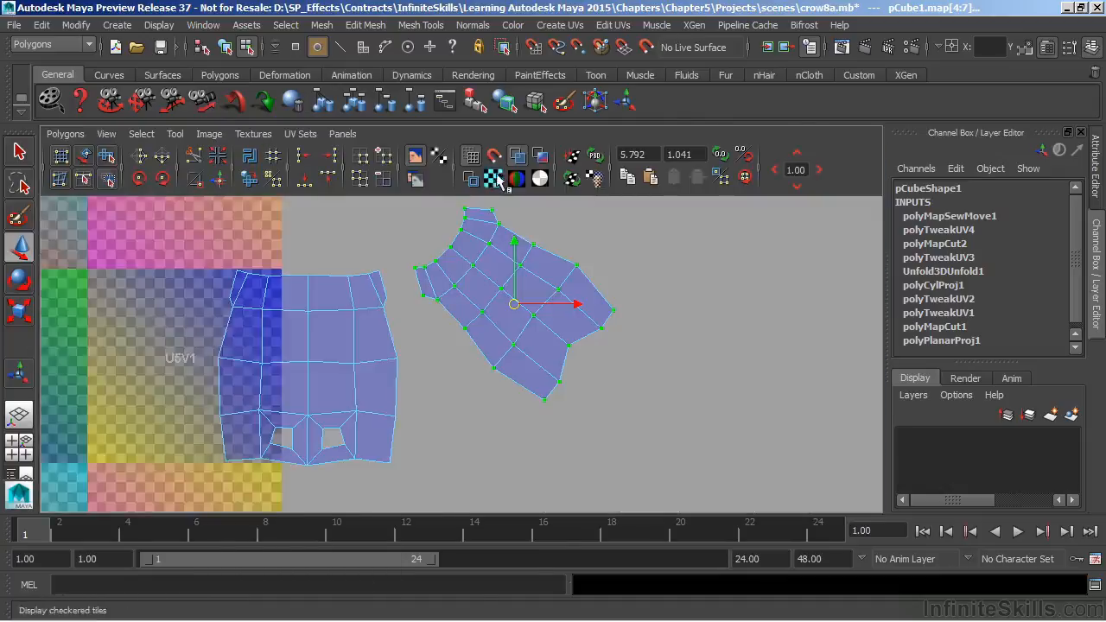
{"action": "middle_click_drag", "start_coordinate": [555, 267], "coordinate": [519, 281], "text": "alt"}
{"action": "key", "text": "space"}
{"action": "left_click_drag", "start_coordinate": [738, 220], "coordinate": [573, 169], "text": "alt"}
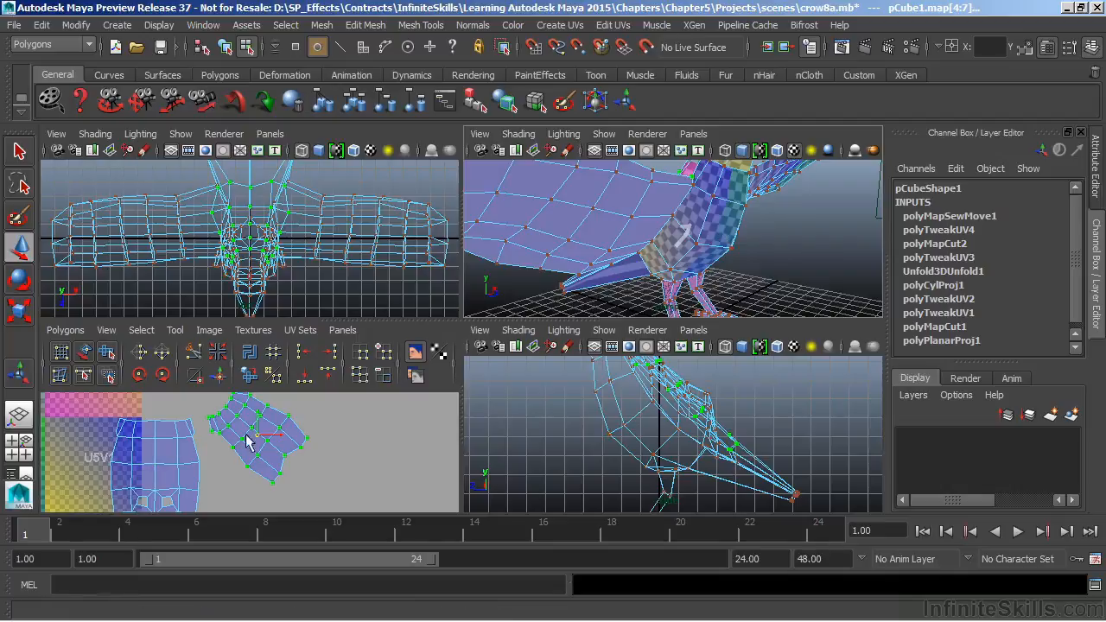
- Select the whole main torso shell starting from one of its UVs
{"action": "key", "text": "space"}
{"action": "left_click_drag", "start_coordinate": [307, 311], "coordinate": [326, 340]}
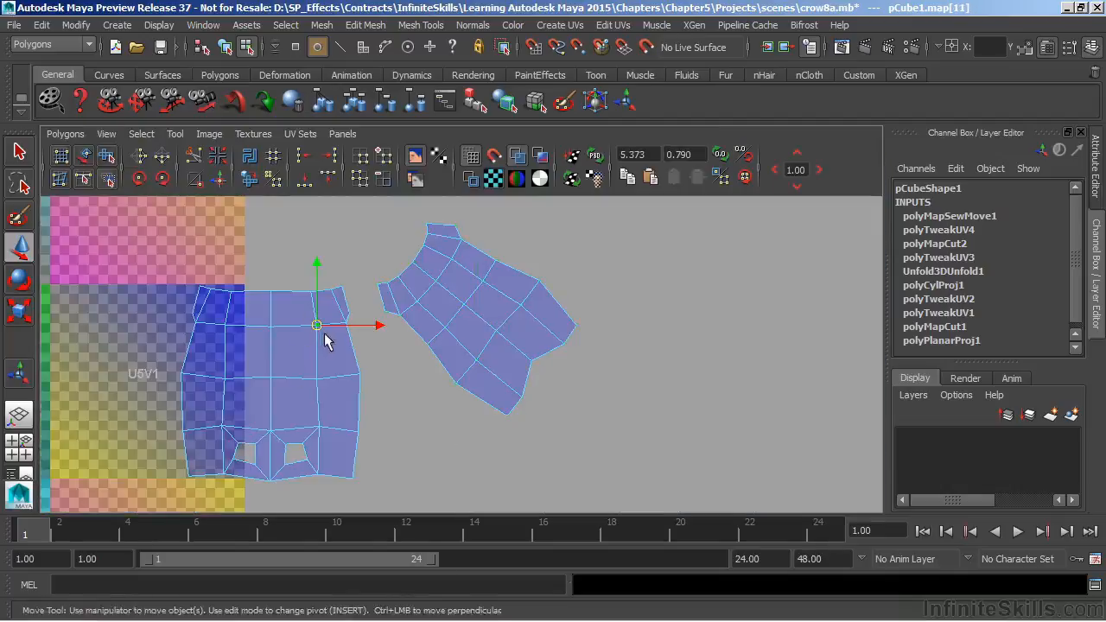
{"action": "left_click", "coordinate": [141, 134]}
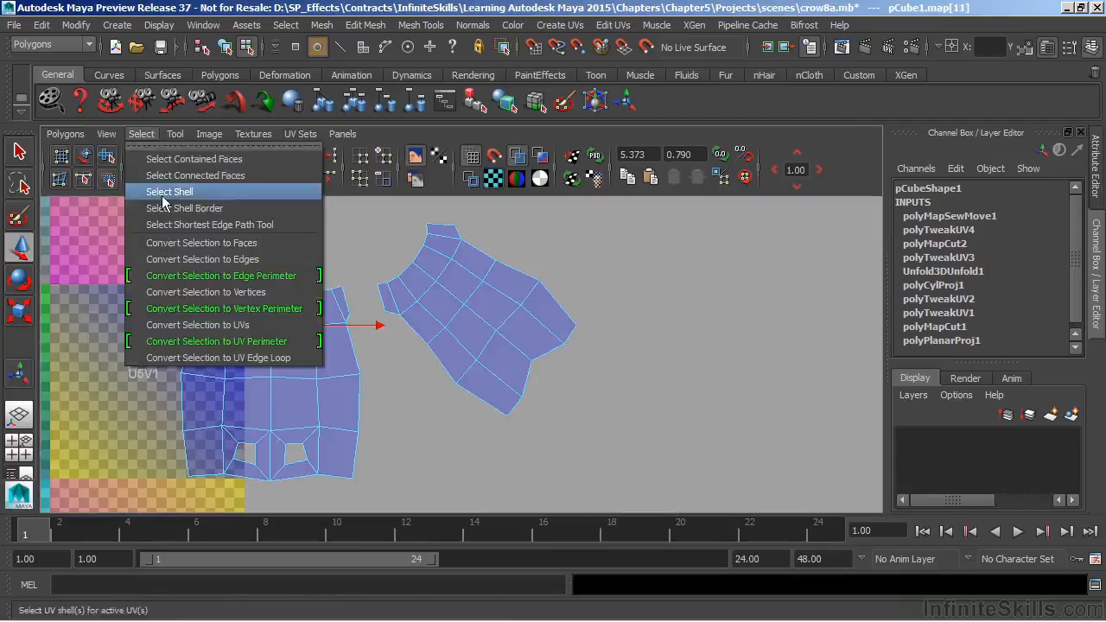
{"action": "left_click", "coordinate": [164, 192]}
- Compare the torso shell's size with the wing and other shells, and examine the checker pattern on the crow's body
{"action": "scroll", "coordinate": [576, 398], "scroll_direction": "down", "scroll_amount": 3}
{"action": "scroll", "coordinate": [586, 396], "scroll_direction": "up", "scroll_amount": 1}
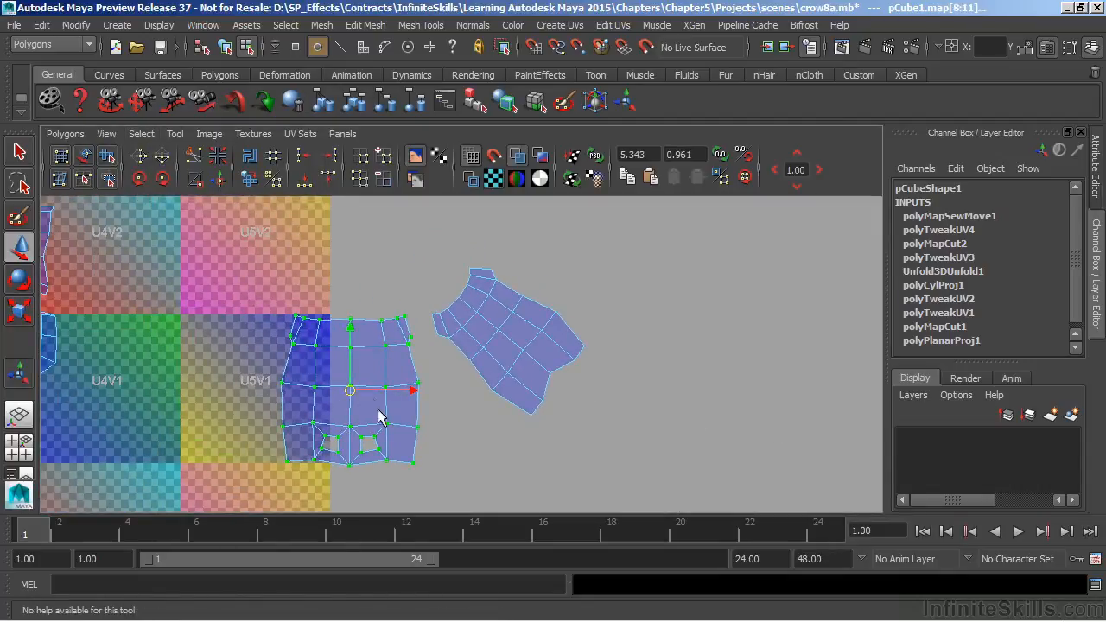
{"action": "scroll", "coordinate": [506, 354], "scroll_direction": "down", "scroll_amount": 2}
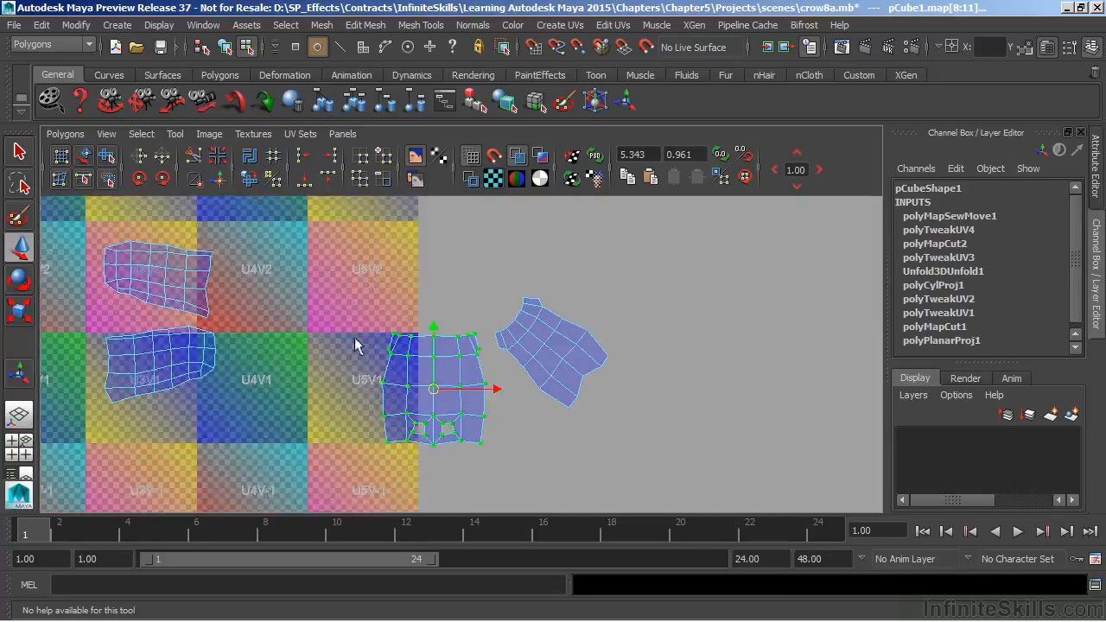
{"action": "scroll", "coordinate": [423, 335], "scroll_direction": "down", "scroll_amount": 4}
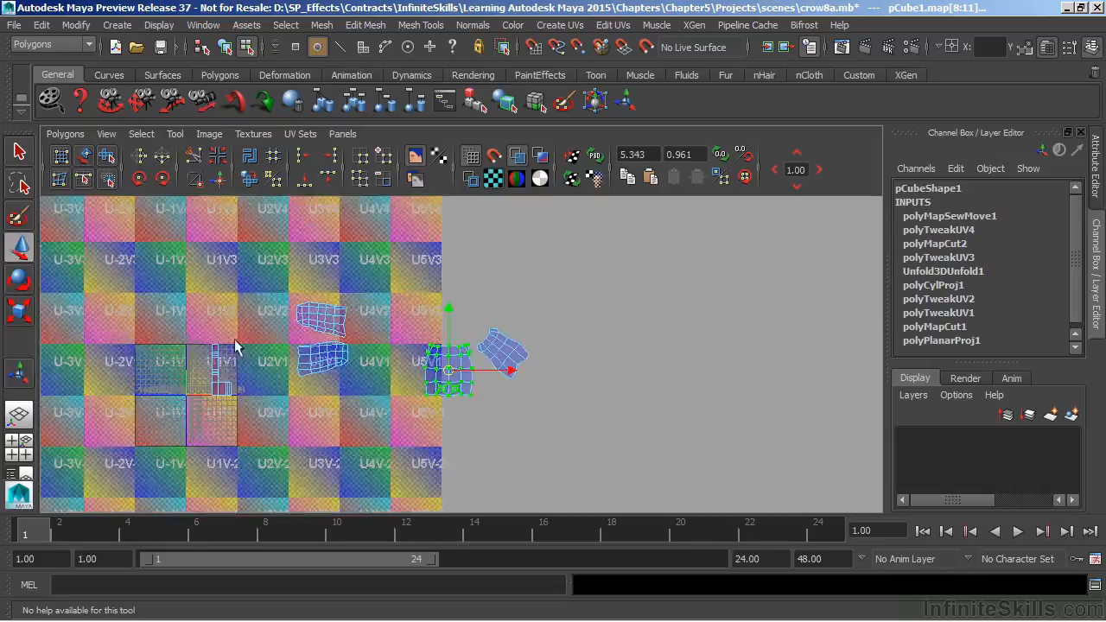
{"action": "right_click_drag", "start_coordinate": [243, 340], "coordinate": [52, 346], "text": "alt"}
{"action": "middle_click_drag", "start_coordinate": [166, 333], "coordinate": [286, 281], "text": "alt"}
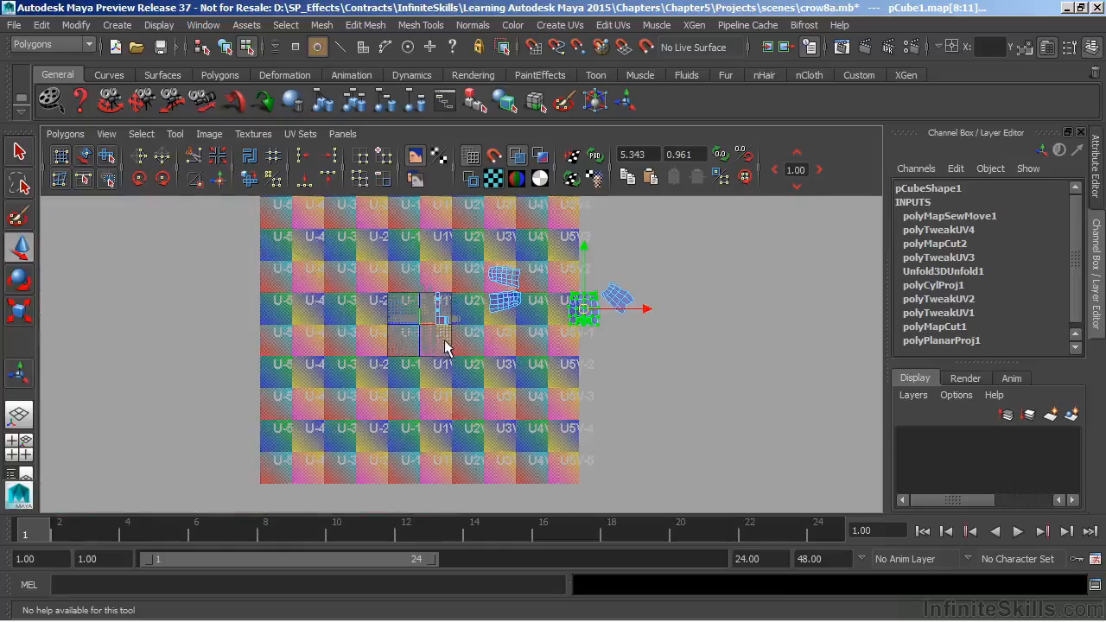
{"action": "middle_click_drag", "start_coordinate": [445, 354], "coordinate": [387, 340], "text": "alt"}
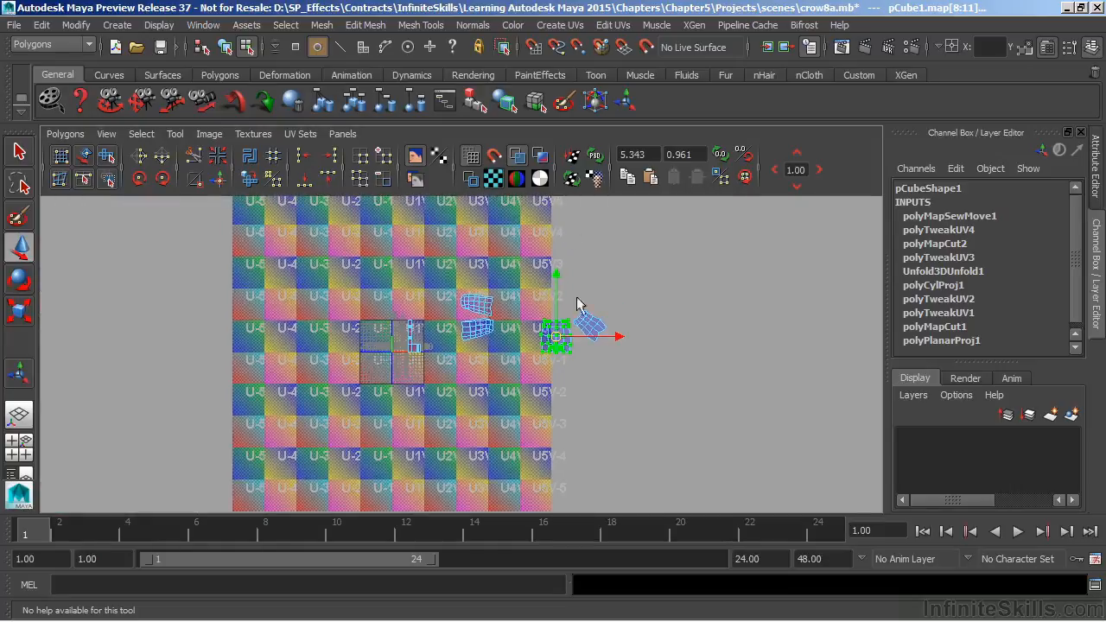
{"action": "key", "text": "space"}
{"action": "left_click_drag", "start_coordinate": [761, 235], "coordinate": [670, 226], "text": "alt"}
{"action": "key", "text": "space"}
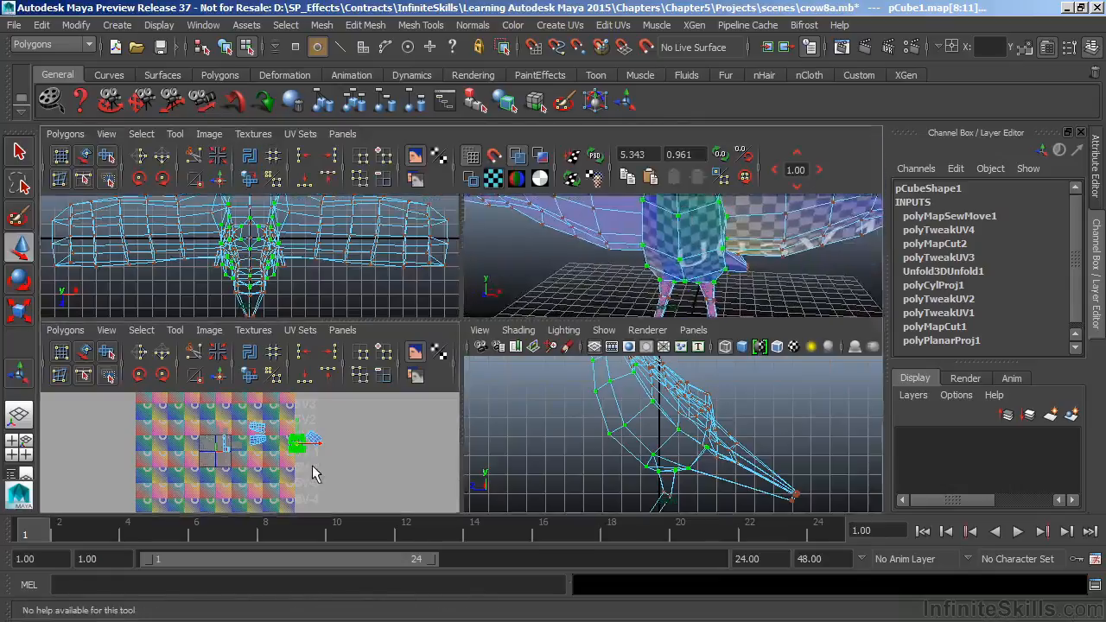
- Unfold the selected torso shell using the Unfold3D method with 1 iteration and packing off
{"action": "right_click_drag", "start_coordinate": [406, 334], "coordinate": [870, 323], "text": "alt"}
{"action": "middle_click_drag", "start_coordinate": [684, 281], "coordinate": [399, 286], "text": "alt"}
{"action": "right_click_drag", "start_coordinate": [371, 292], "coordinate": [644, 310], "text": "alt"}
{"action": "middle_click_drag", "start_coordinate": [358, 333], "coordinate": [448, 360], "text": "alt"}
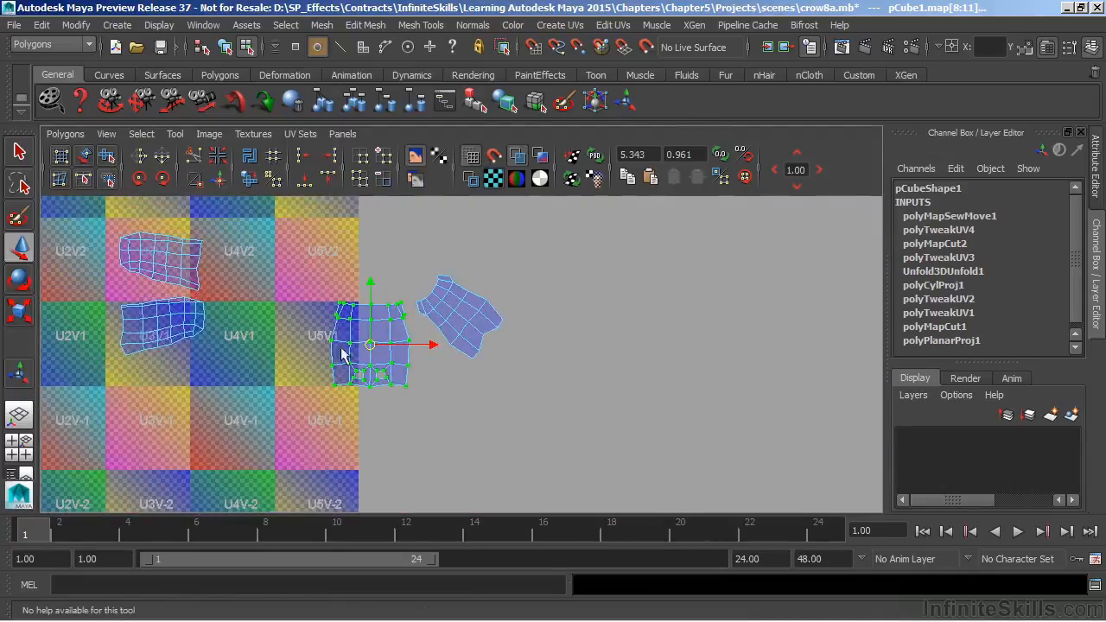
{"action": "left_click", "coordinate": [66, 134]}
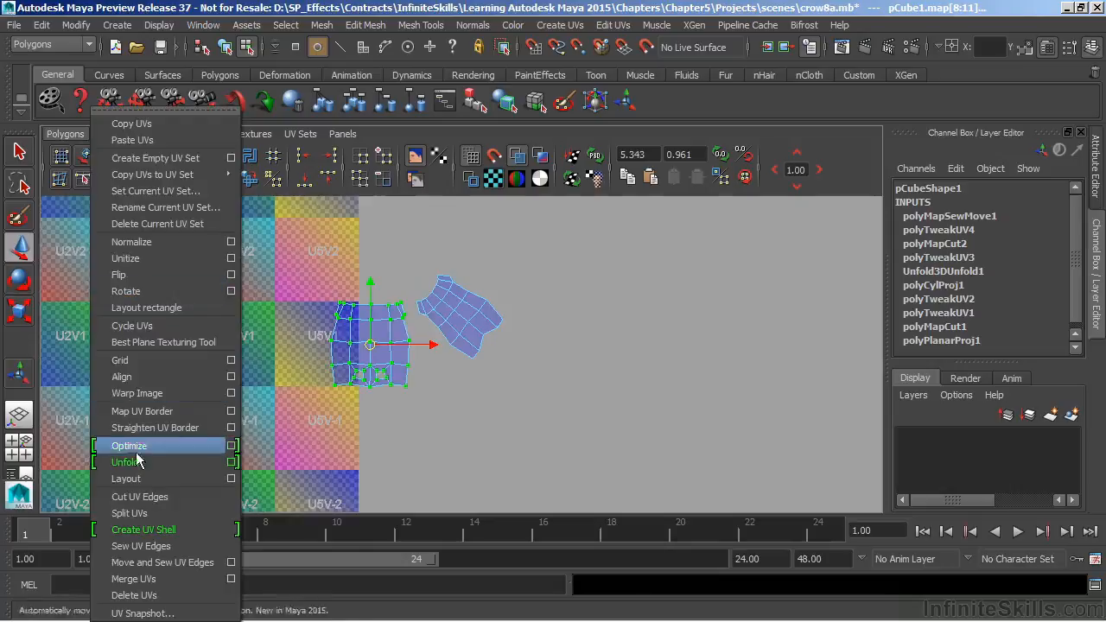
{"action": "left_click", "coordinate": [230, 463]}
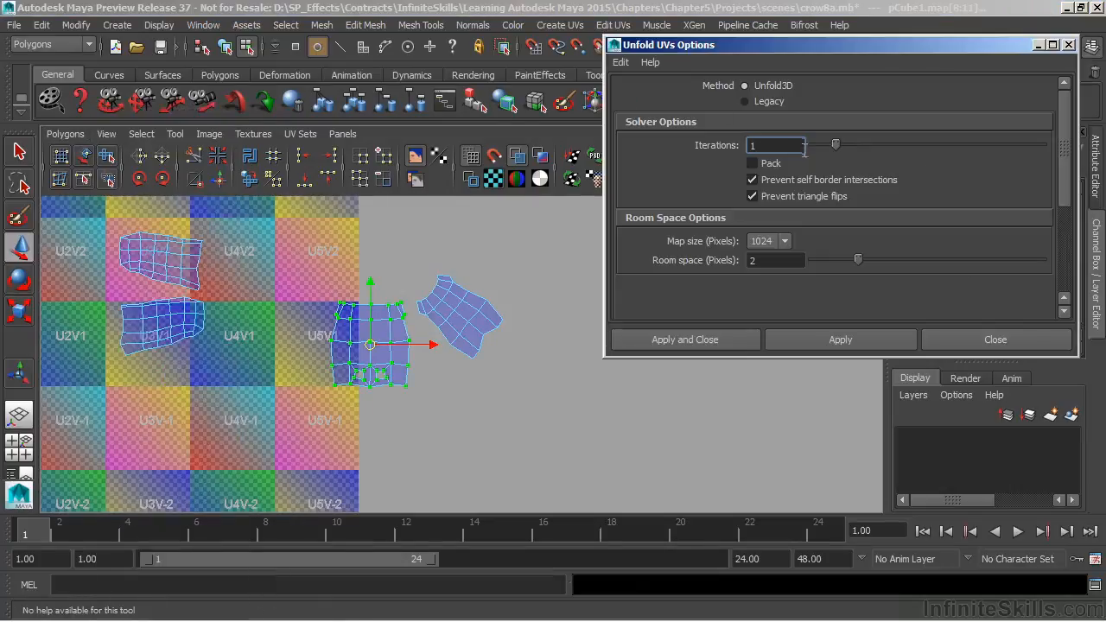
{"action": "left_click", "coordinate": [803, 334]}
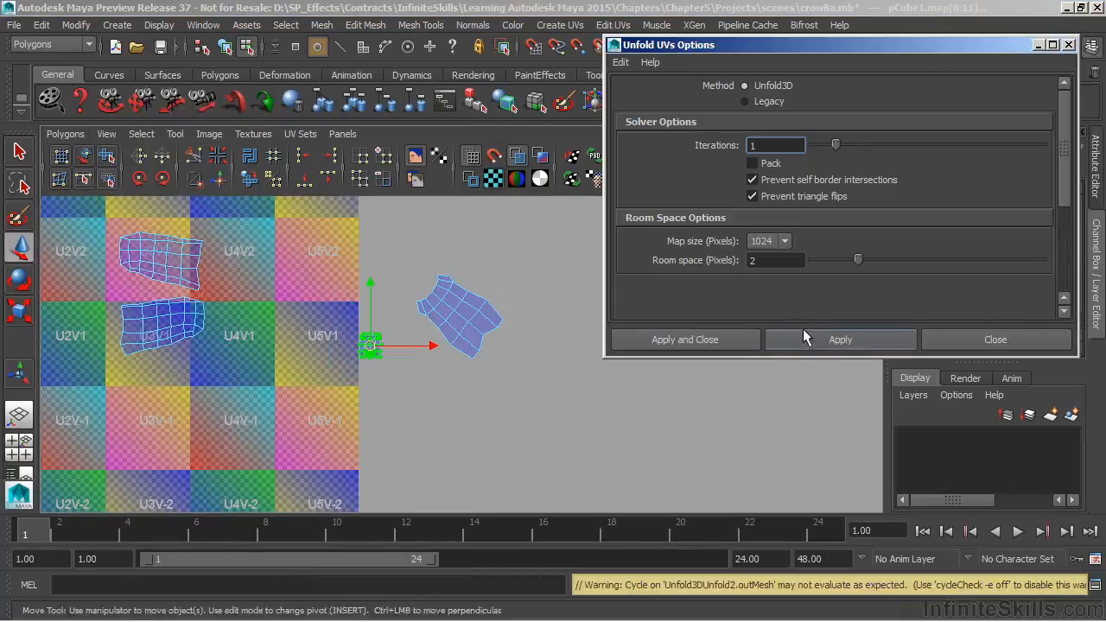
- Scale the unfolded torso shell up uniformly to slightly larger than one UV tile and close the unfold options
{"action": "key", "text": "r"}
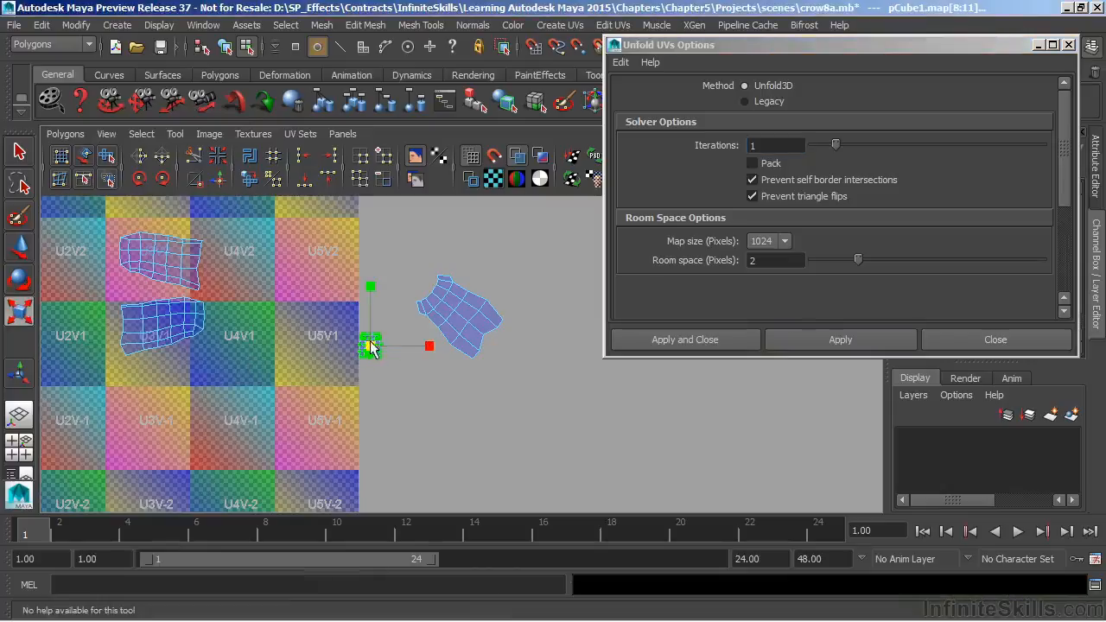
{"action": "left_click_drag", "start_coordinate": [369, 348], "coordinate": [604, 345]}
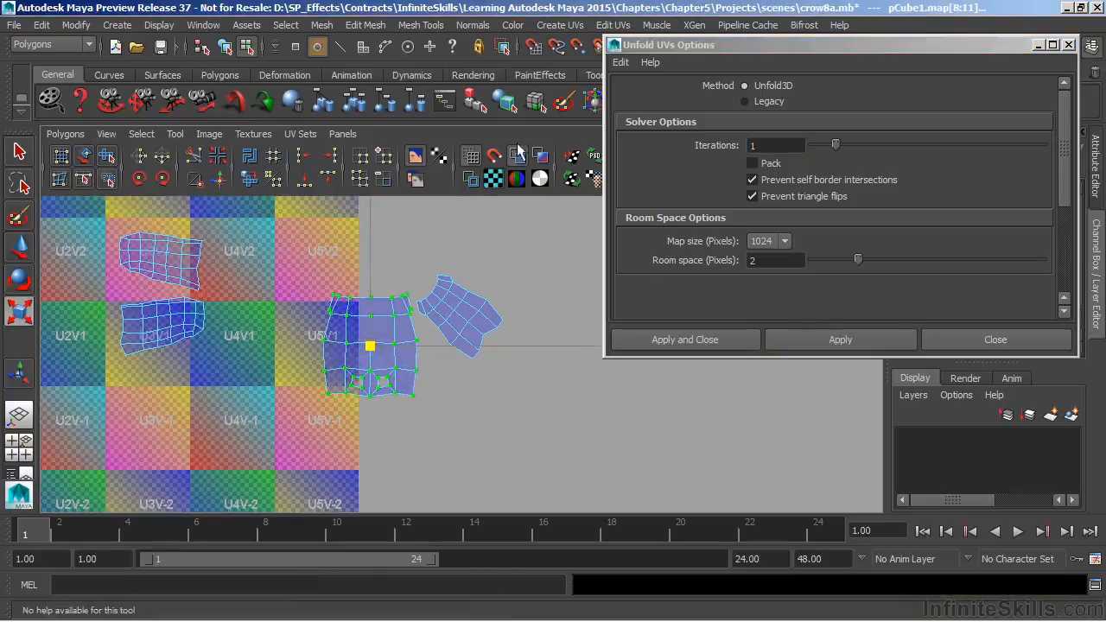
{"action": "left_click", "coordinate": [998, 340]}
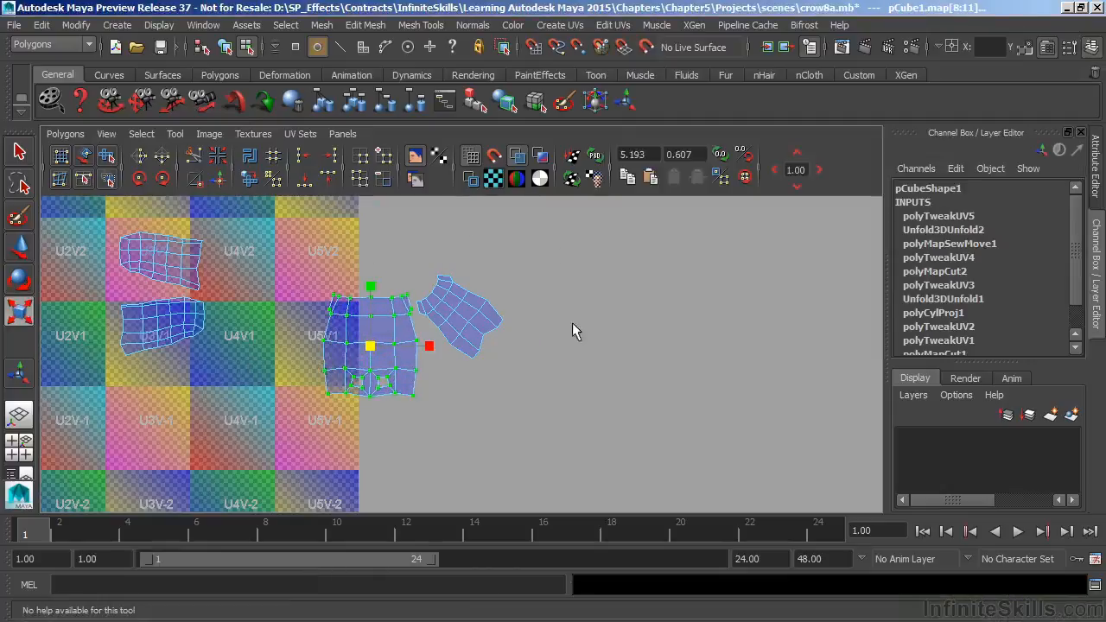
- Inspect the checker pattern on the crow's torso and wing from several angles, and clear the UV selection
{"action": "key", "text": "space"}
{"action": "left_click_drag", "start_coordinate": [703, 237], "coordinate": [732, 177], "text": "alt"}
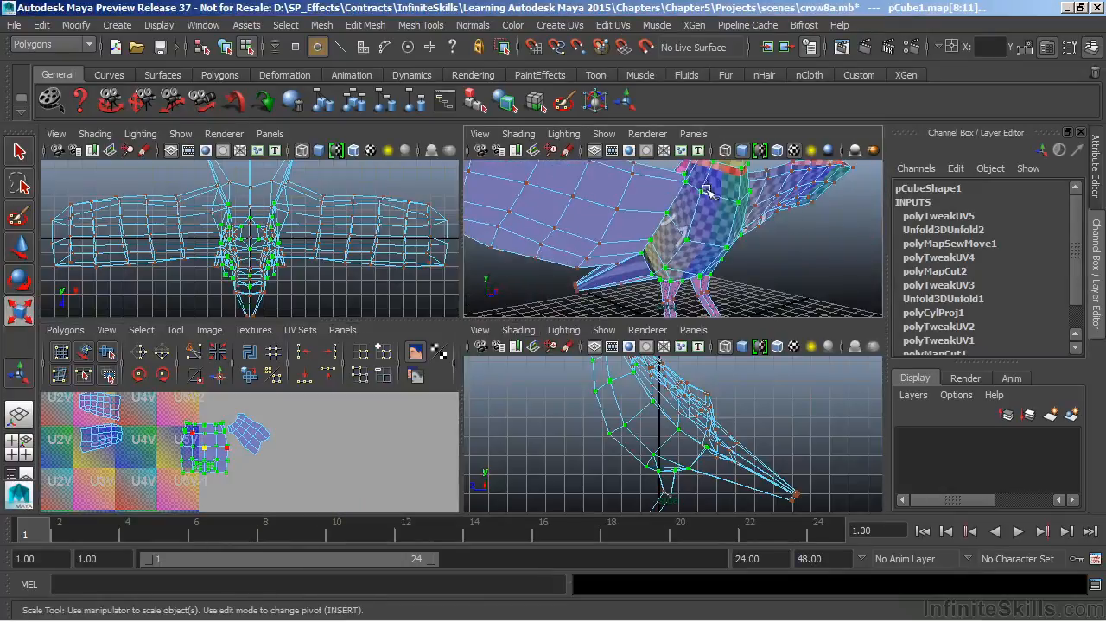
{"action": "left_click_drag", "start_coordinate": [697, 230], "coordinate": [557, 266], "text": "alt"}
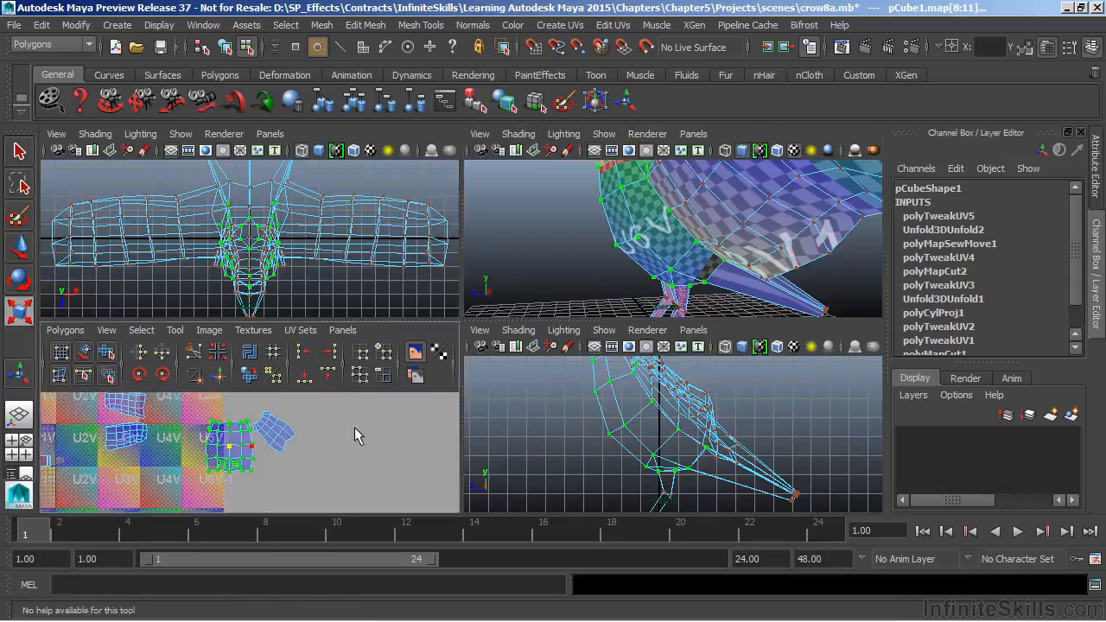
{"action": "key", "text": "space"}
{"action": "left_click", "coordinate": [520, 373]}
{"action": "key", "text": "space"}
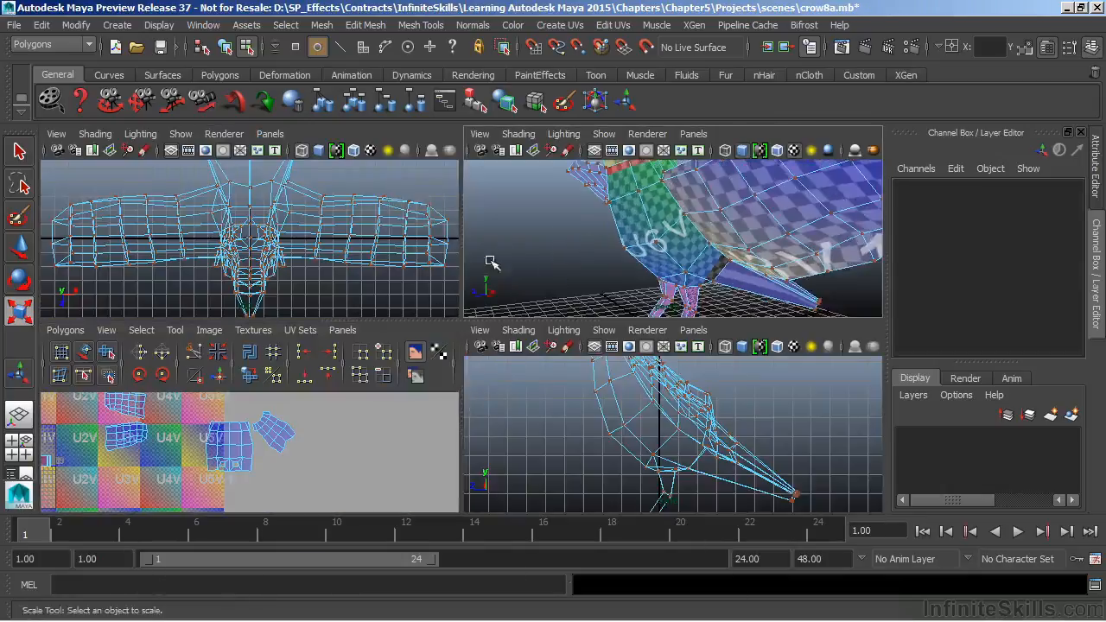
- Select the faces of the crow's head, beak and upper neck, excluding any wing faces caught in the selection
{"action": "key", "text": "space"}
{"action": "right_click_drag", "start_coordinate": [504, 250], "coordinate": [452, 371], "text": "alt"}
{"action": "right_click_drag", "start_coordinate": [449, 226], "coordinate": [449, 270]}
{"action": "left_click_drag", "start_coordinate": [526, 308], "coordinate": [288, 227], "text": "alt"}
{"action": "left_click_drag", "start_coordinate": [206, 193], "coordinate": [620, 300]}
{"action": "left_click_drag", "start_coordinate": [60, 261], "coordinate": [181, 348], "text": "ctrl"}
{"action": "left_click_drag", "start_coordinate": [703, 306], "coordinate": [452, 291], "text": "alt"}
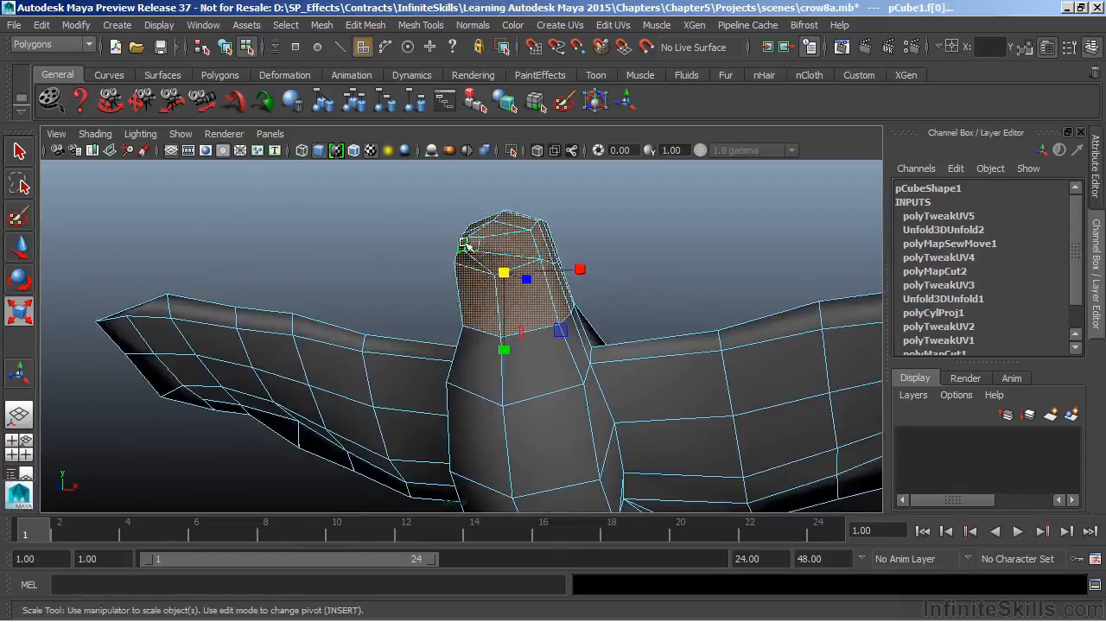
- Check the head face selection around the beak and neck, and apply a cylindrical mapping to those faces
{"action": "left_click_drag", "start_coordinate": [508, 271], "coordinate": [526, 261], "text": "alt"}
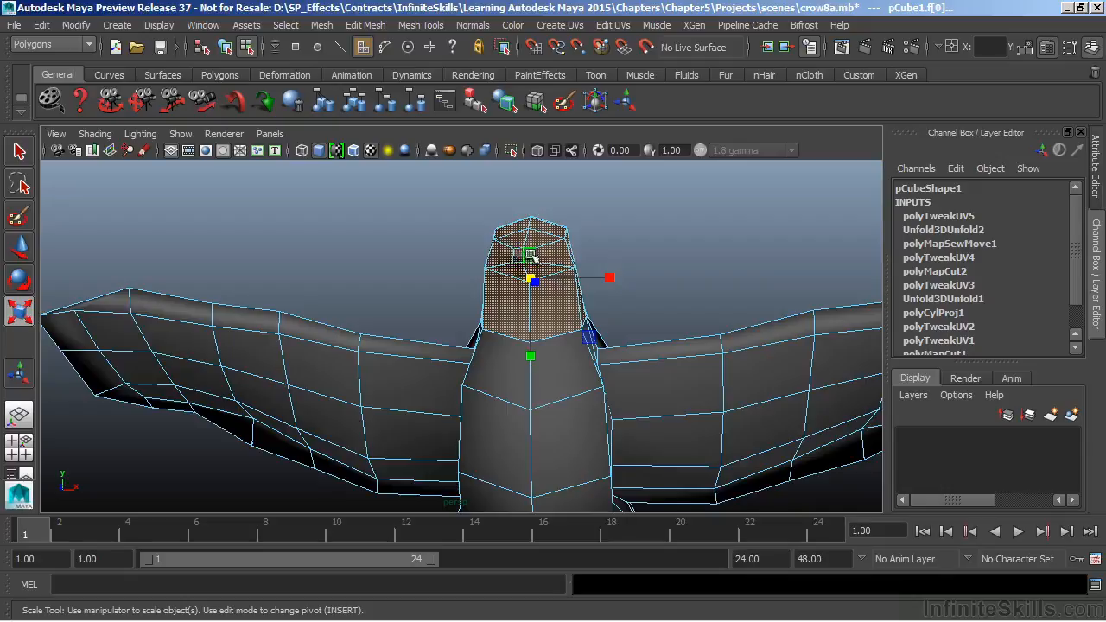
{"action": "left_click_drag", "start_coordinate": [535, 268], "coordinate": [390, 267], "text": "alt"}
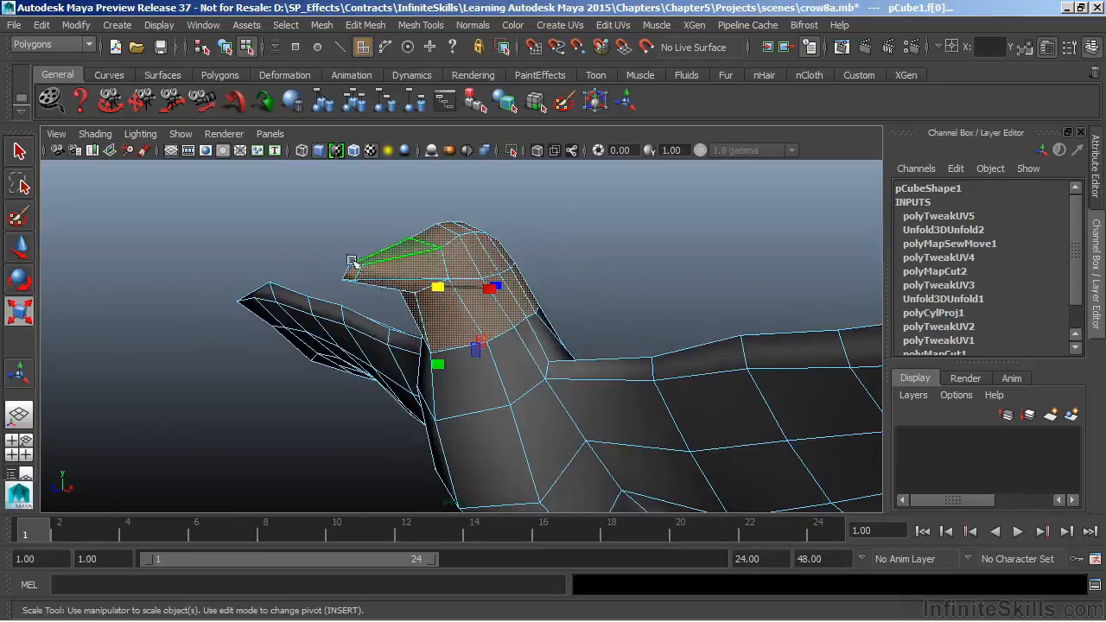
{"action": "left_click", "coordinate": [405, 275], "text": "shift"}
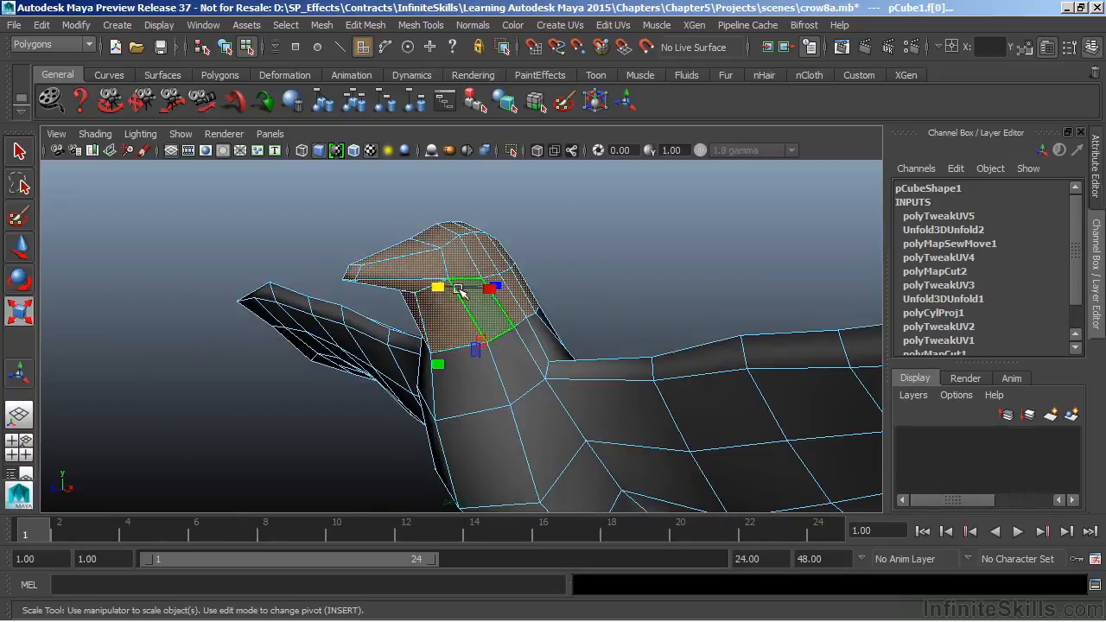
{"action": "left_click_drag", "start_coordinate": [453, 307], "coordinate": [482, 304], "text": "alt"}
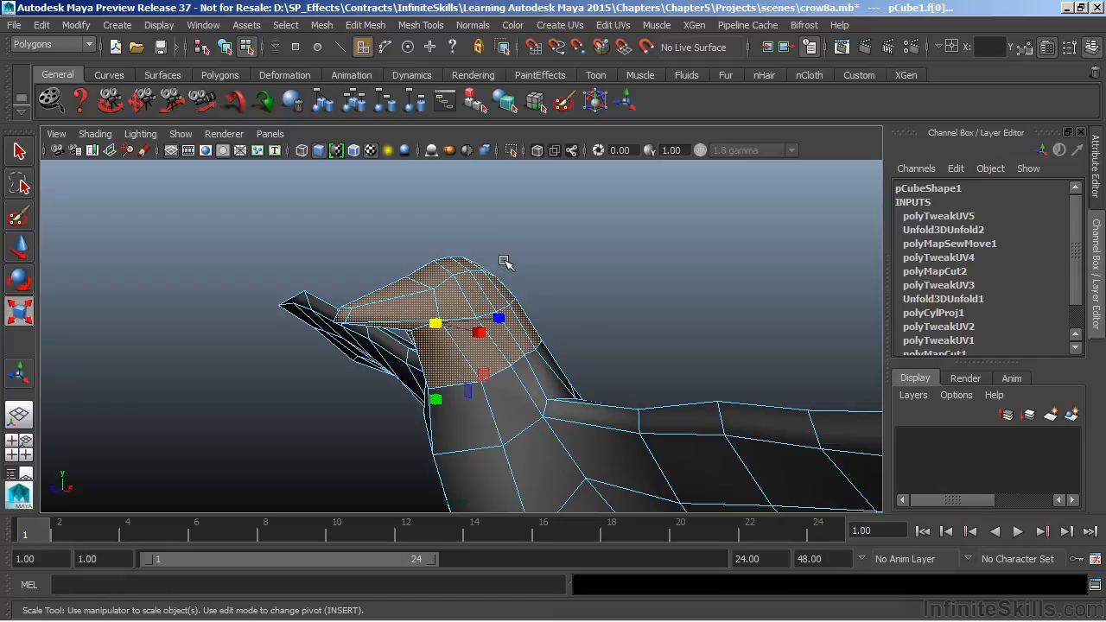
{"action": "left_click_drag", "start_coordinate": [503, 340], "coordinate": [445, 327], "text": "alt"}
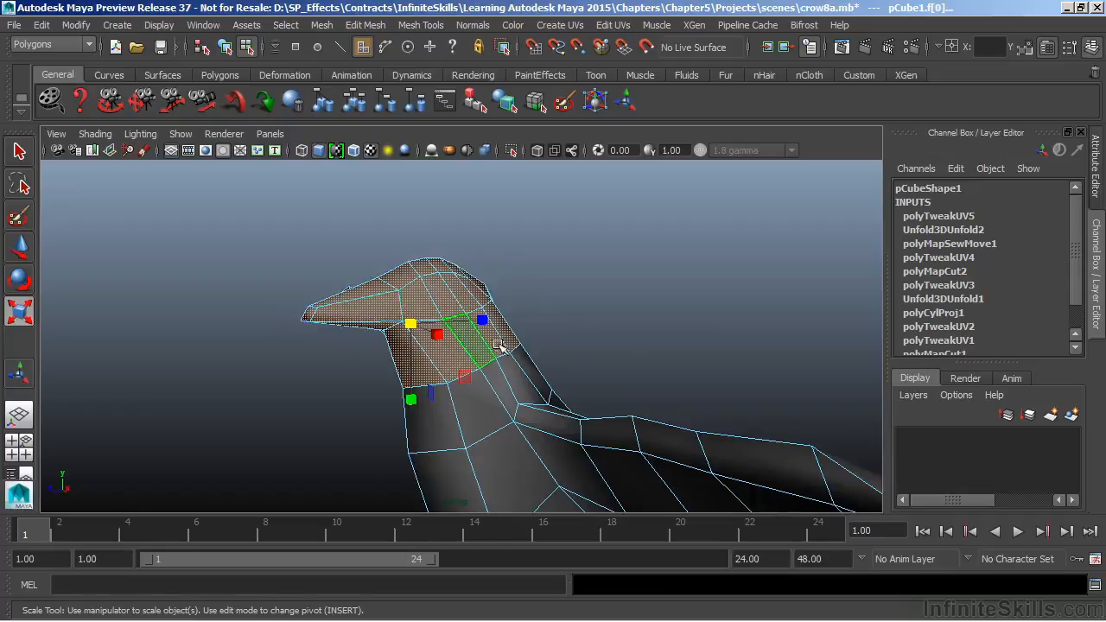
{"action": "left_click_drag", "start_coordinate": [498, 347], "coordinate": [471, 353], "text": "alt"}
{"action": "left_click", "coordinate": [560, 24]}
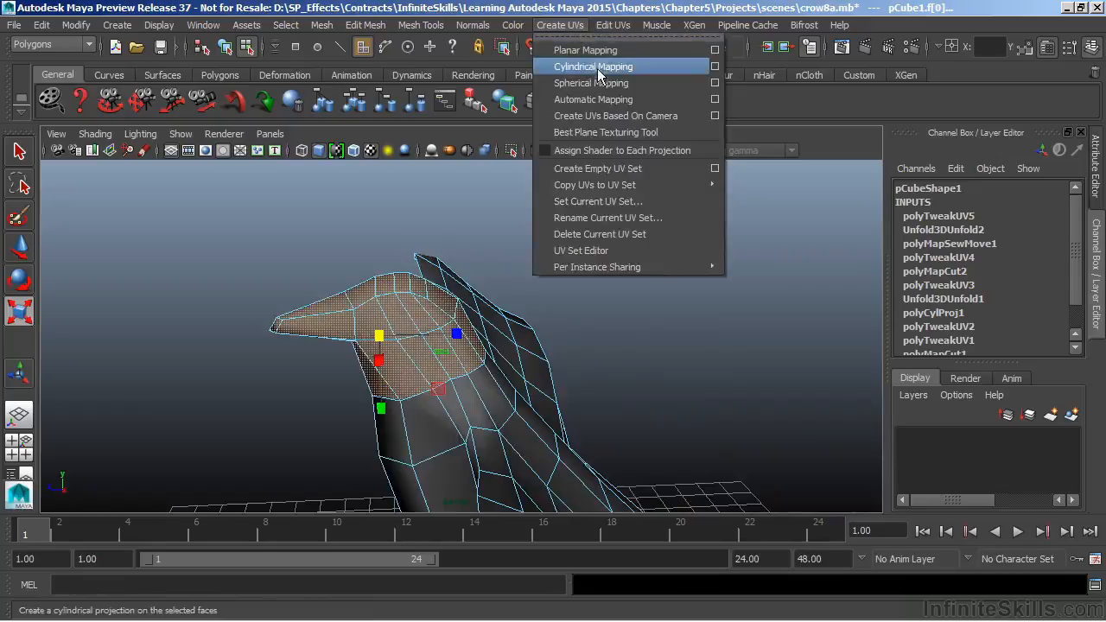
{"action": "left_click", "coordinate": [587, 68]}
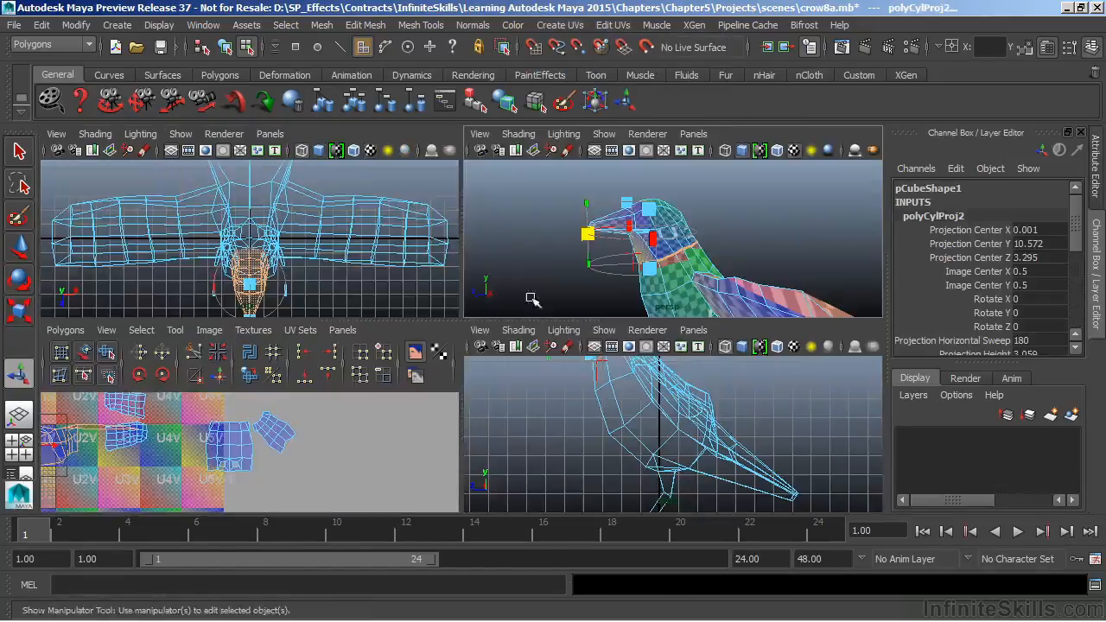
- Move the head's projected UVs into the empty space beyond the torso shells, to an image center of about 8.42, 0.03
{"action": "key", "text": "space"}
{"action": "middle_click_drag", "start_coordinate": [336, 330], "coordinate": [576, 336], "text": "alt"}
{"action": "left_click_drag", "start_coordinate": [276, 356], "coordinate": [854, 397]}
{"action": "middle_click_drag", "start_coordinate": [846, 399], "coordinate": [564, 386], "text": "alt"}
{"action": "left_click_drag", "start_coordinate": [564, 379], "coordinate": [641, 375]}
{"action": "middle_click_drag", "start_coordinate": [617, 378], "coordinate": [529, 374], "text": "alt"}
{"action": "scroll", "coordinate": [518, 367], "scroll_direction": "up", "scroll_amount": 1}
{"action": "key", "text": "space"}
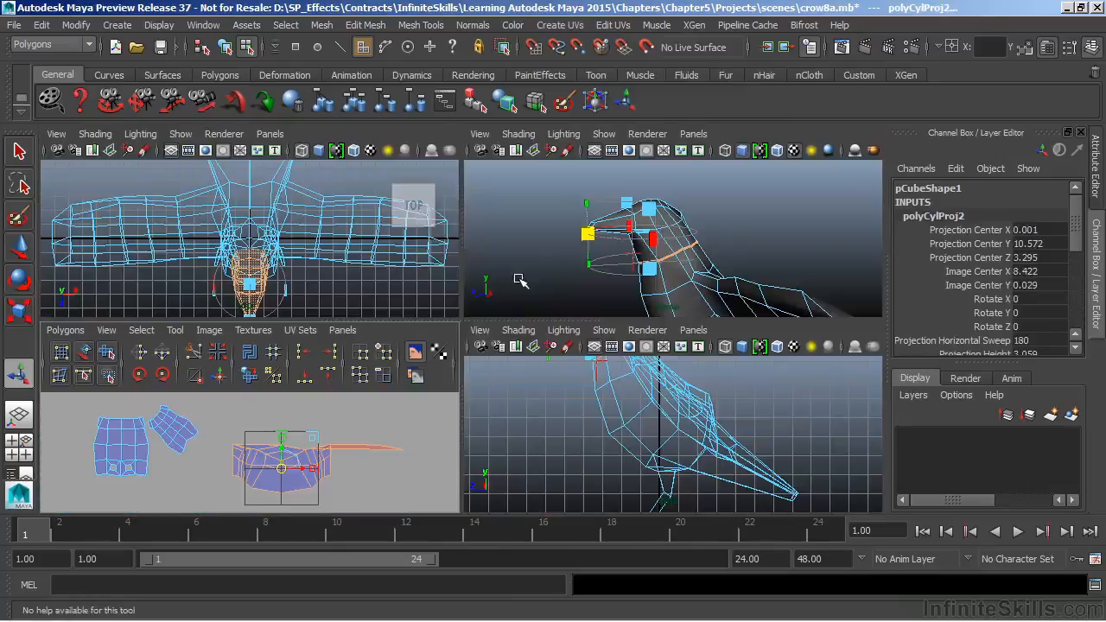
- Rotate the head's cylindrical projection to a Rotate X of about 1.3, and undo the stray adjustment made after it
{"action": "left_click_drag", "start_coordinate": [593, 264], "coordinate": [623, 271], "text": "alt"}
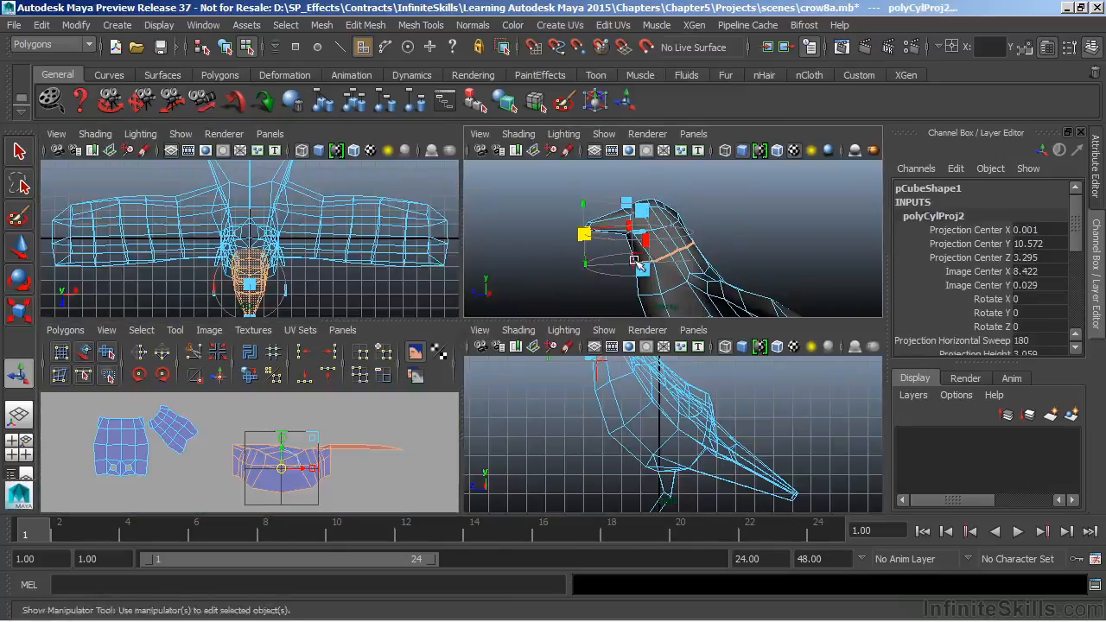
{"action": "left_click", "coordinate": [633, 262]}
{"action": "left_click_drag", "start_coordinate": [579, 183], "coordinate": [599, 203]}
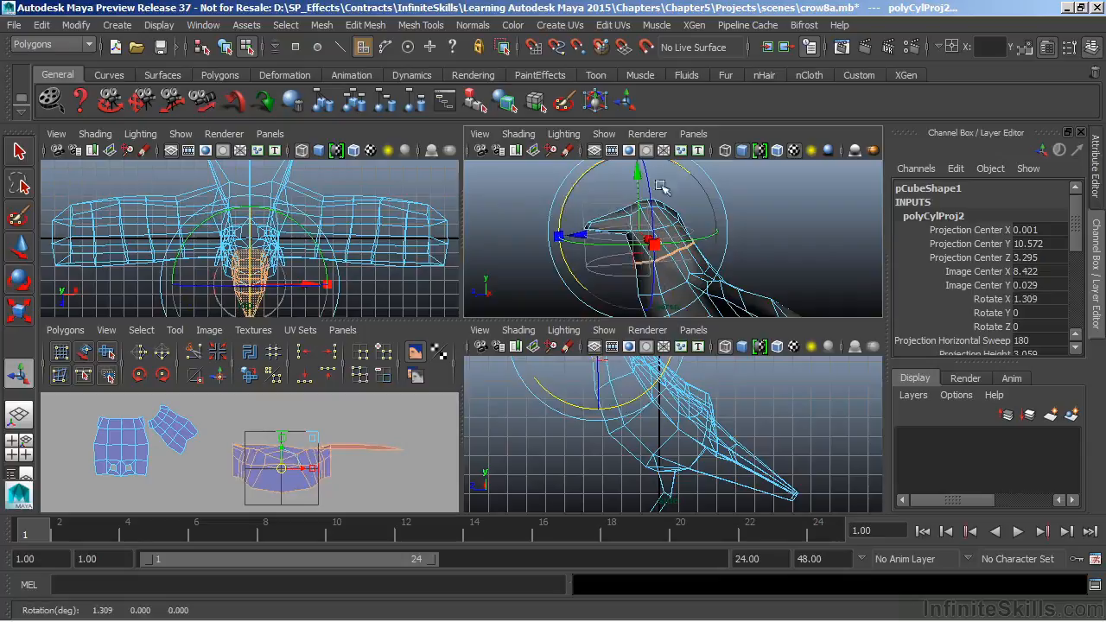
{"action": "left_click_drag", "start_coordinate": [584, 247], "coordinate": [587, 251]}
{"action": "key", "text": "ctrl+z"}
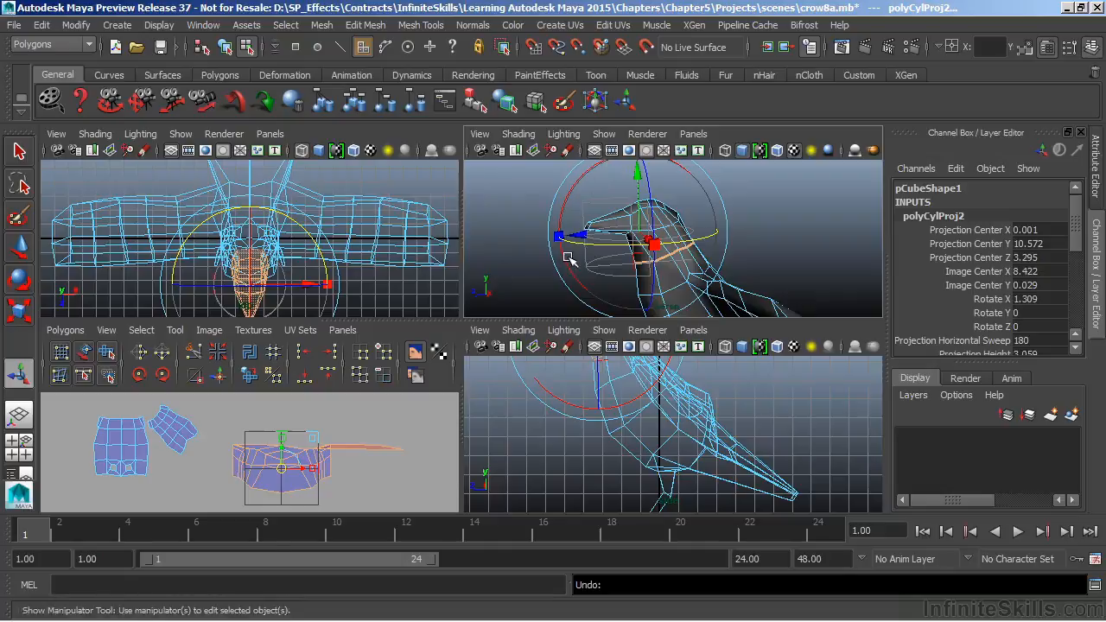
- Move the two stray UVs of the head's thin outlying strip back above the main part of the head shell
{"action": "left_click", "coordinate": [378, 470]}
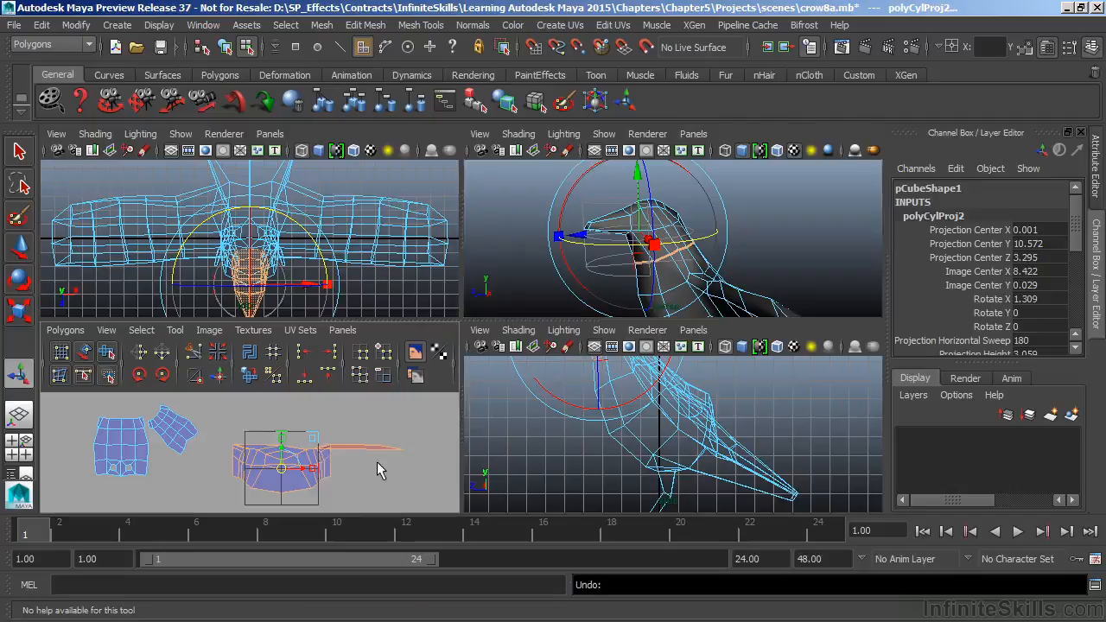
{"action": "key", "text": "space"}
{"action": "right_click_drag", "start_coordinate": [570, 356], "coordinate": [623, 354]}
{"action": "middle_click_drag", "start_coordinate": [514, 351], "coordinate": [485, 333], "text": "alt"}
{"action": "left_click", "coordinate": [659, 344]}
{"action": "right_click_drag", "start_coordinate": [356, 401], "coordinate": [585, 389], "text": "alt"}
{"action": "left_click", "coordinate": [796, 323]}
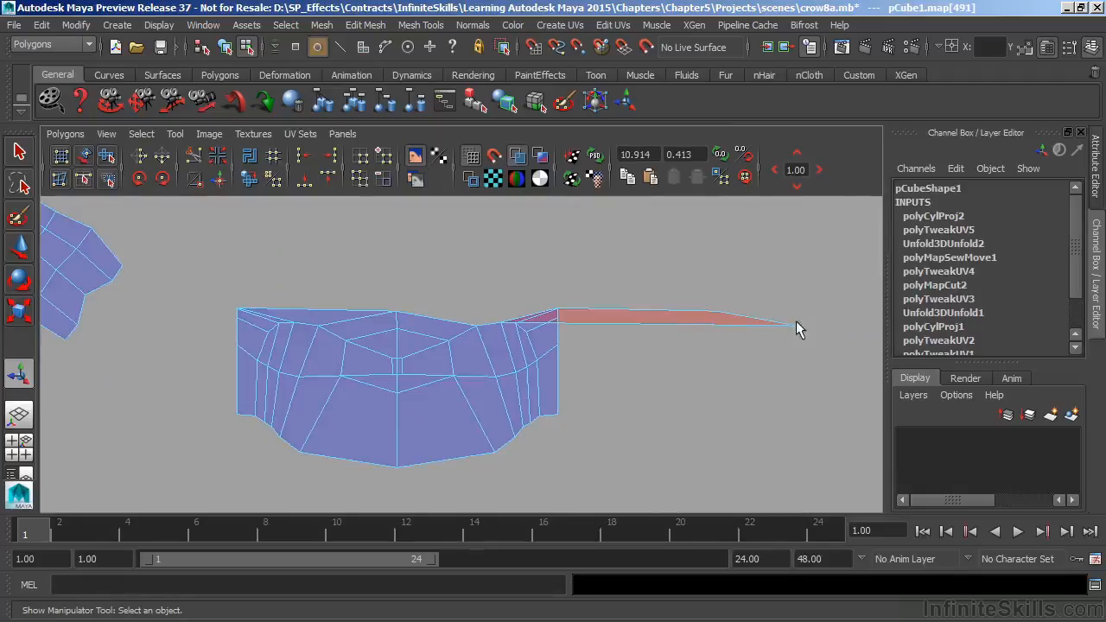
{"action": "key", "text": "w"}
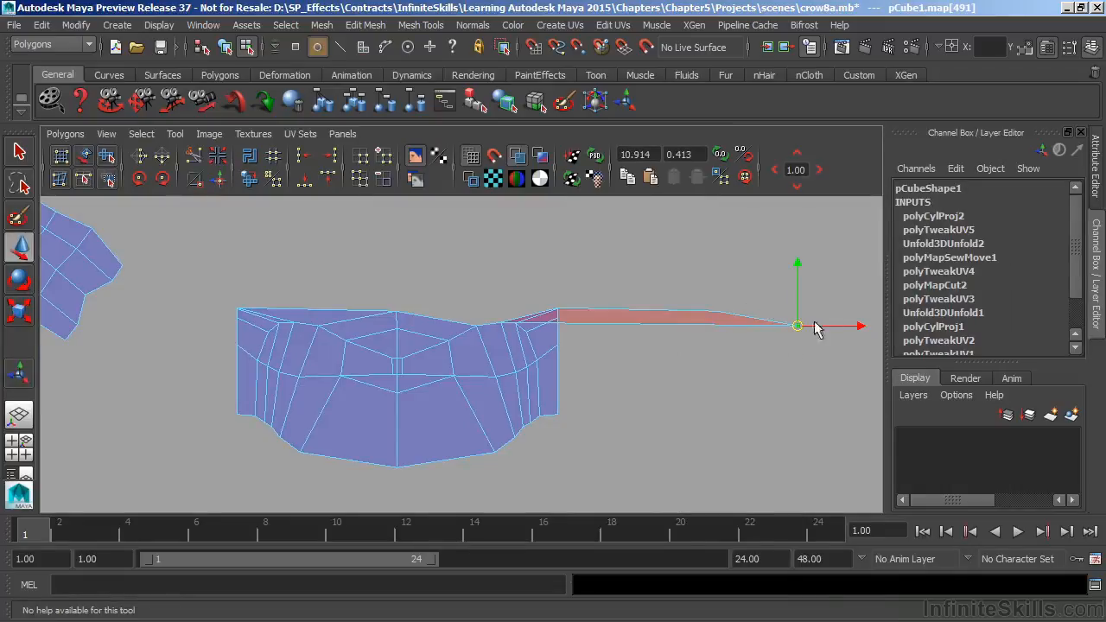
{"action": "left_click_drag", "start_coordinate": [800, 335], "coordinate": [482, 266]}
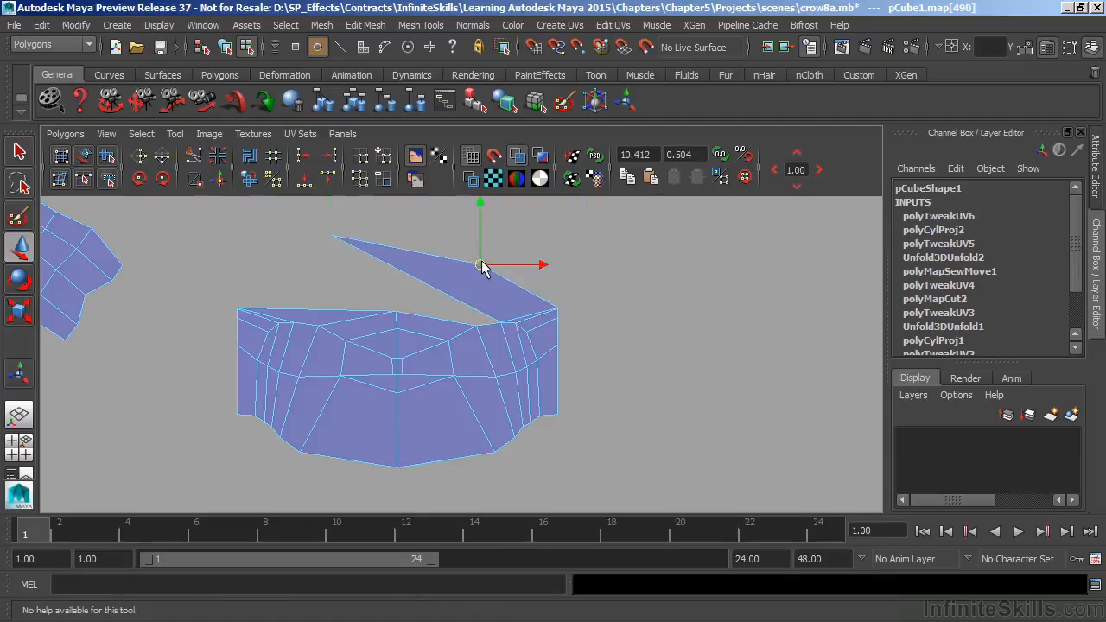
- Select only the edges along the head shell's vertical centerline and cut the UVs there
{"action": "middle_click_drag", "start_coordinate": [518, 336], "coordinate": [553, 364], "text": "alt"}
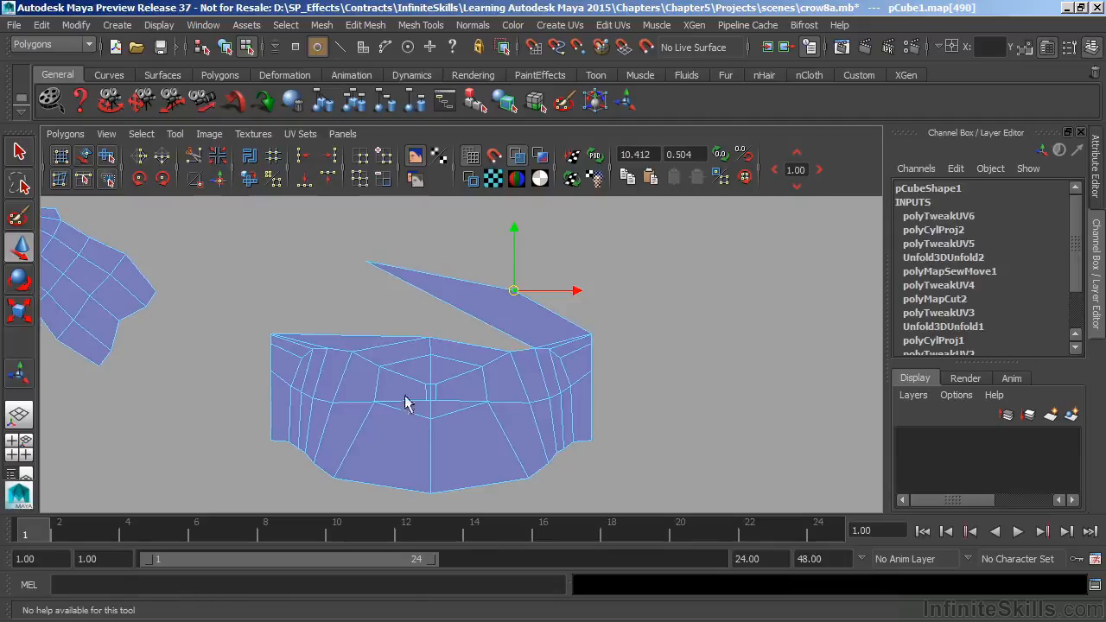
{"action": "middle_click_drag", "start_coordinate": [449, 381], "coordinate": [457, 365], "text": "alt"}
{"action": "right_click_drag", "start_coordinate": [441, 360], "coordinate": [440, 311]}
{"action": "left_click", "coordinate": [435, 326]}
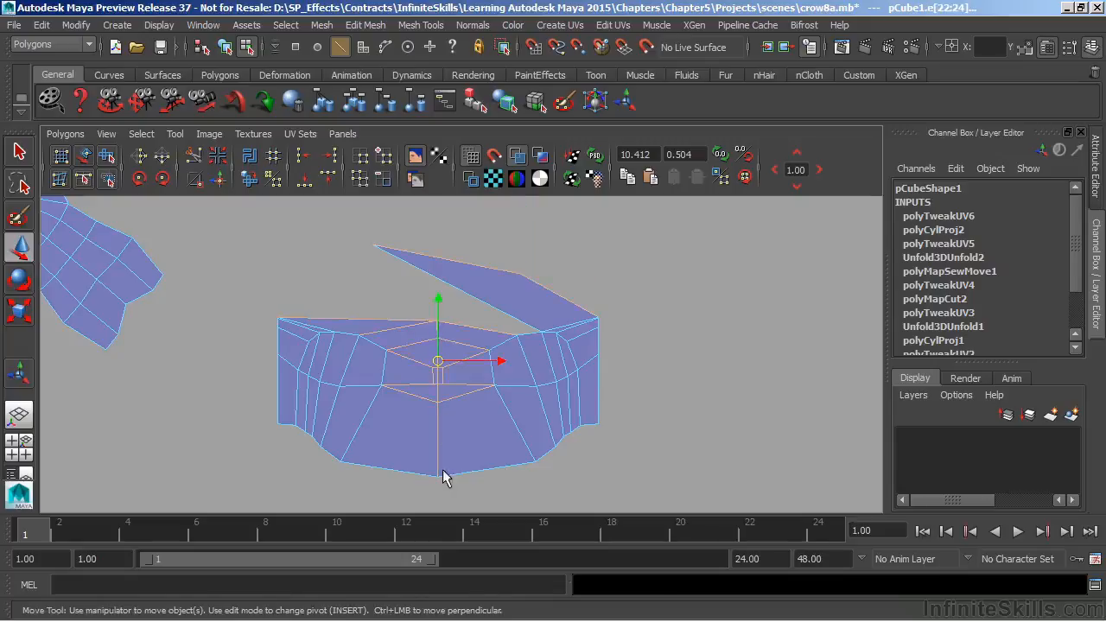
{"action": "left_click", "coordinate": [430, 350]}
{"action": "left_click_drag", "start_coordinate": [244, 226], "coordinate": [432, 489]}
{"action": "left_click", "coordinate": [427, 390]}
{"action": "right_click_drag", "start_coordinate": [436, 418], "coordinate": [885, 382], "text": "alt"}
{"action": "right_click_drag", "start_coordinate": [413, 424], "coordinate": [316, 339], "text": "alt"}
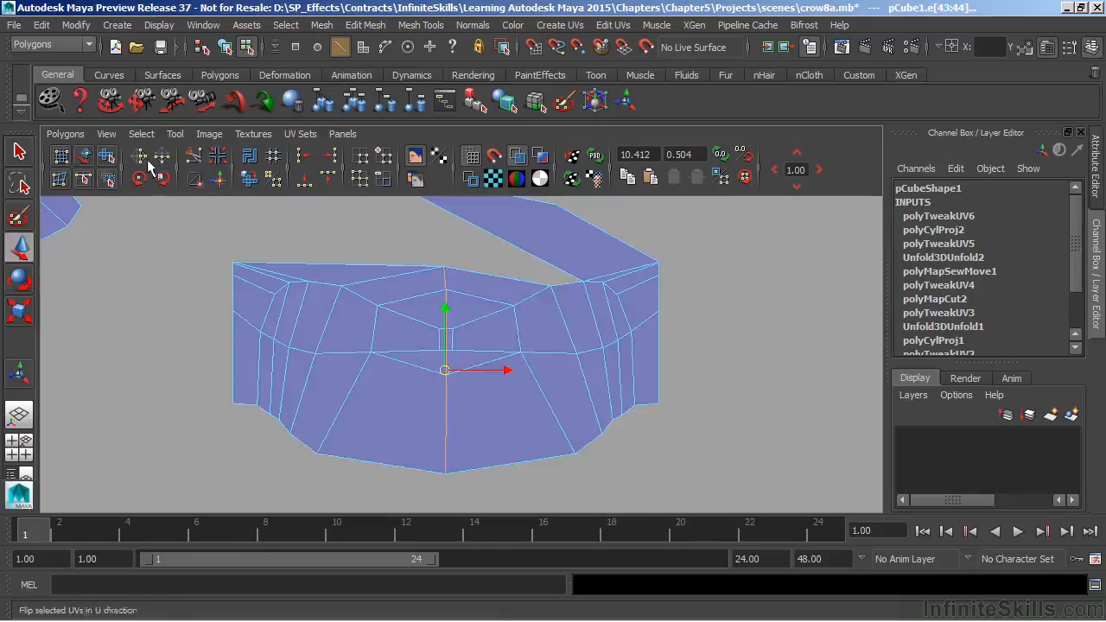
{"action": "left_click", "coordinate": [193, 156]}
- Select one half of the cut head shell and move it apart from the other half
{"action": "right_click_drag", "start_coordinate": [479, 364], "coordinate": [361, 339], "text": "alt"}
{"action": "right_click", "coordinate": [554, 359]}
{"action": "right_click_drag", "start_coordinate": [554, 359], "coordinate": [508, 345]}
{"action": "left_click", "coordinate": [535, 347]}
{"action": "left_click_drag", "start_coordinate": [507, 339], "coordinate": [579, 363]}
{"action": "left_click", "coordinate": [406, 361]}
{"action": "left_click_drag", "start_coordinate": [384, 359], "coordinate": [335, 397]}
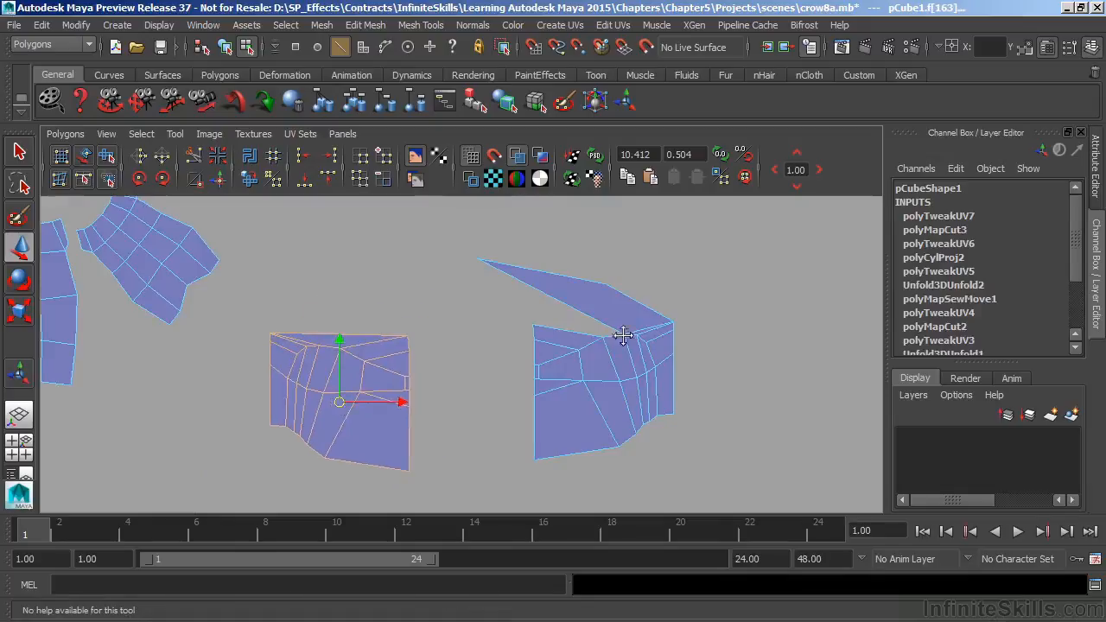
- Unfold the UVs of each half of the head shell in turn and scale each unfolded half back up
{"action": "right_click_drag", "start_coordinate": [623, 334], "coordinate": [527, 344], "text": "alt"}
{"action": "middle_click_drag", "start_coordinate": [527, 344], "coordinate": [558, 323], "text": "alt"}
{"action": "right_click_drag", "start_coordinate": [412, 375], "coordinate": [469, 367]}
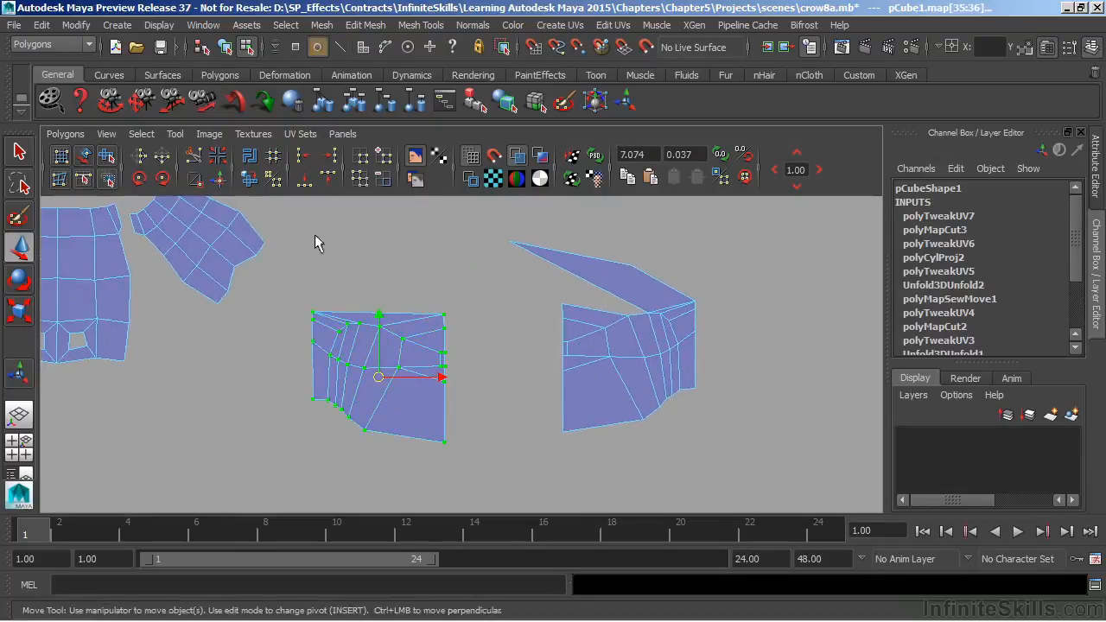
{"action": "left_click", "coordinate": [248, 180]}
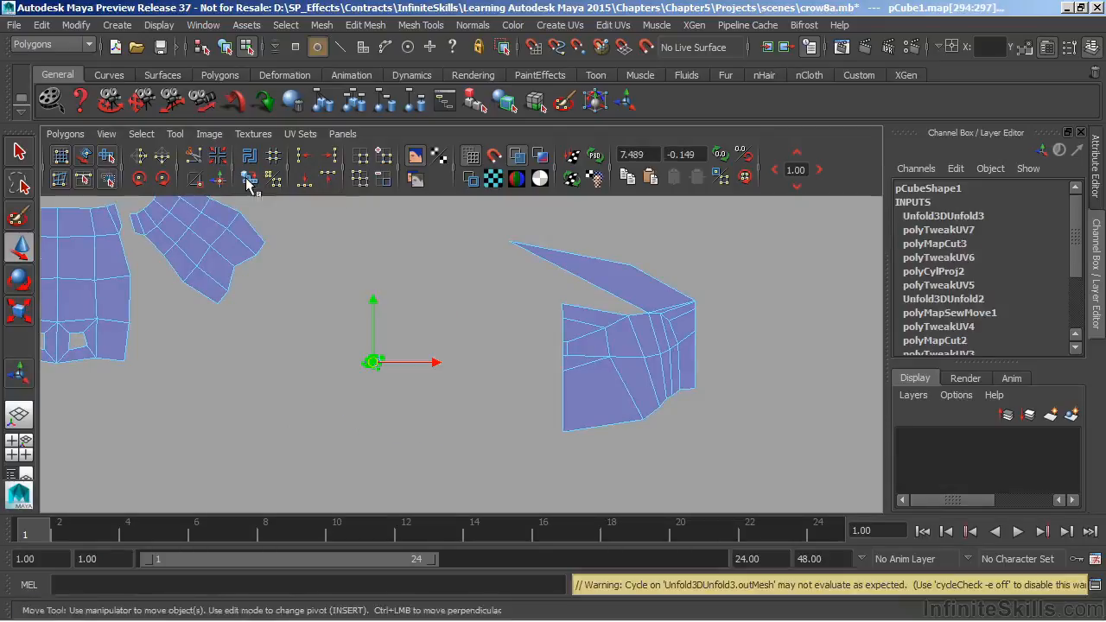
{"action": "key", "text": "r"}
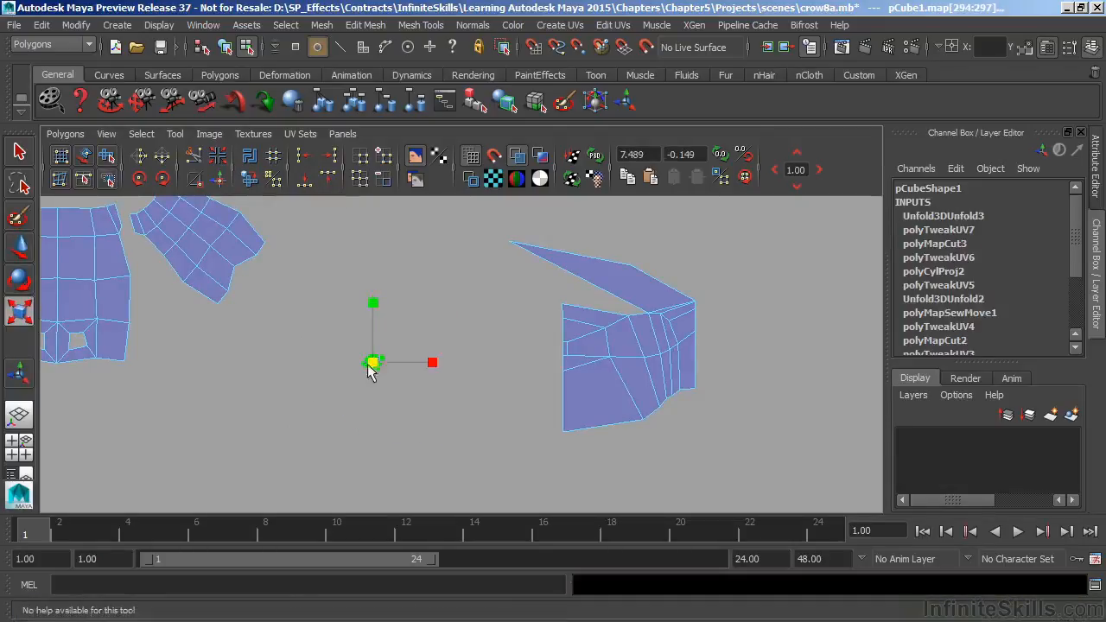
{"action": "left_click_drag", "start_coordinate": [371, 361], "coordinate": [572, 181]}
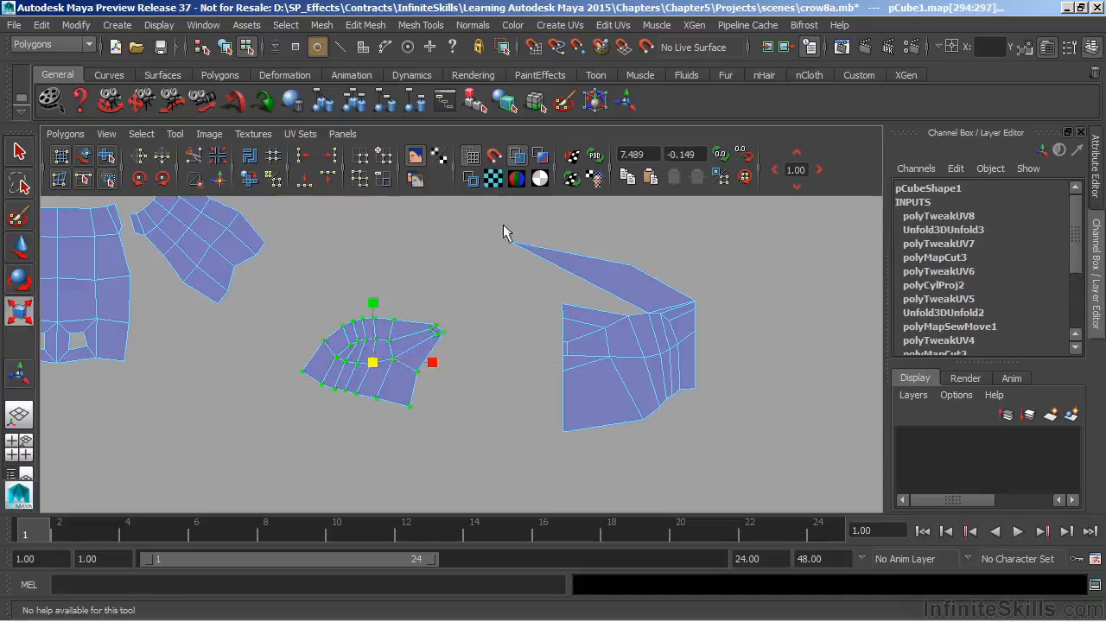
{"action": "left_click_drag", "start_coordinate": [546, 263], "coordinate": [731, 468]}
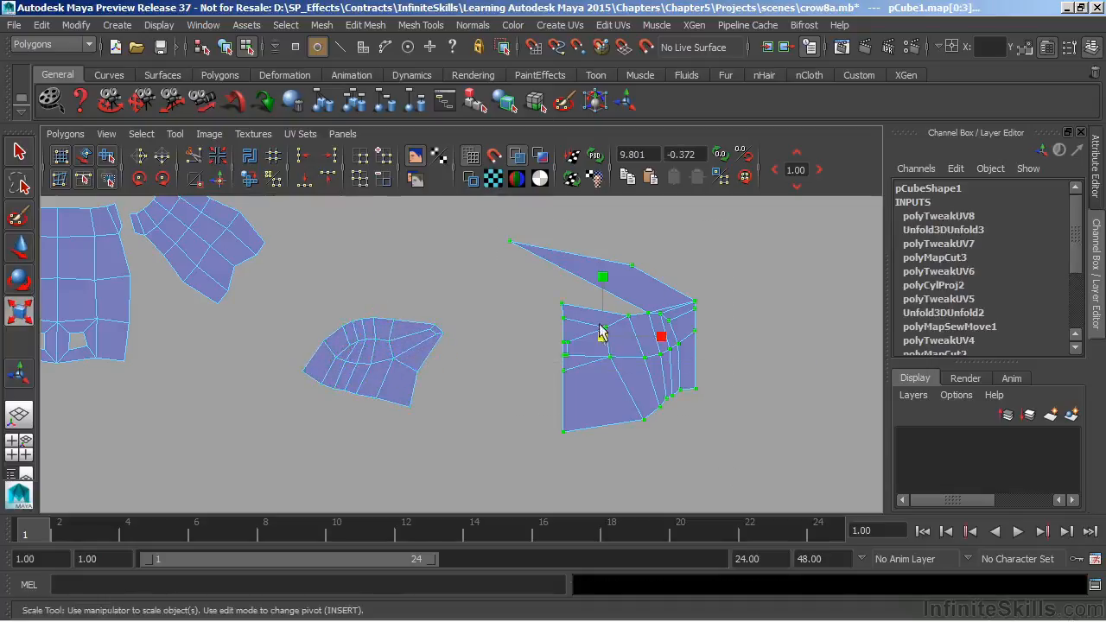
{"action": "left_click", "coordinate": [249, 180]}
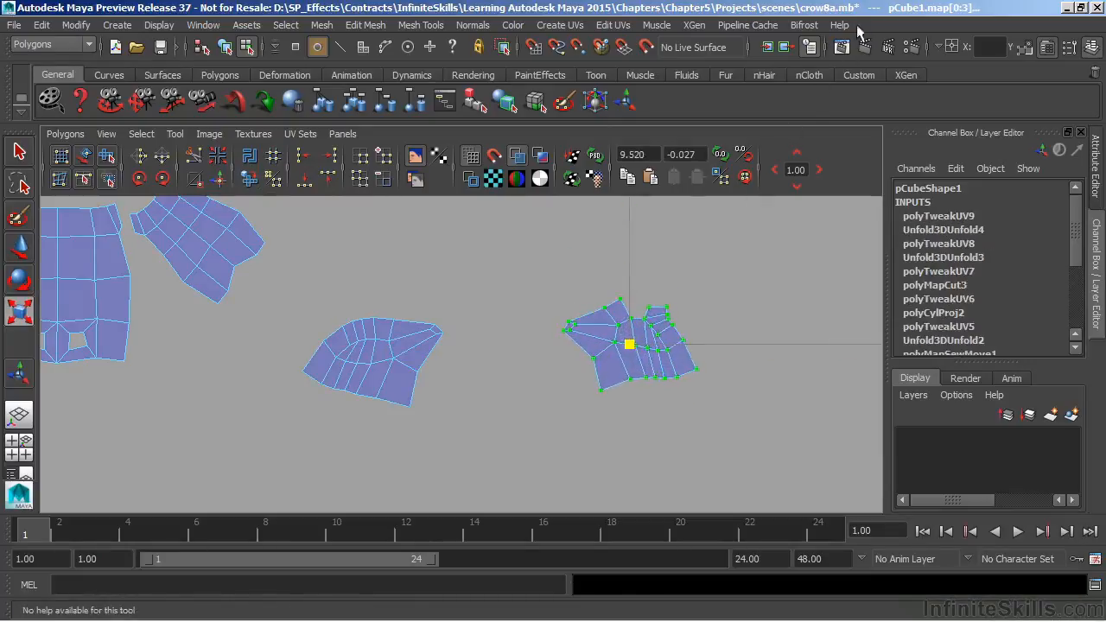
- Move and sew the split edges along the crown of the head half that unfolded with a notch
{"action": "right_click_drag", "start_coordinate": [641, 272], "coordinate": [648, 237]}
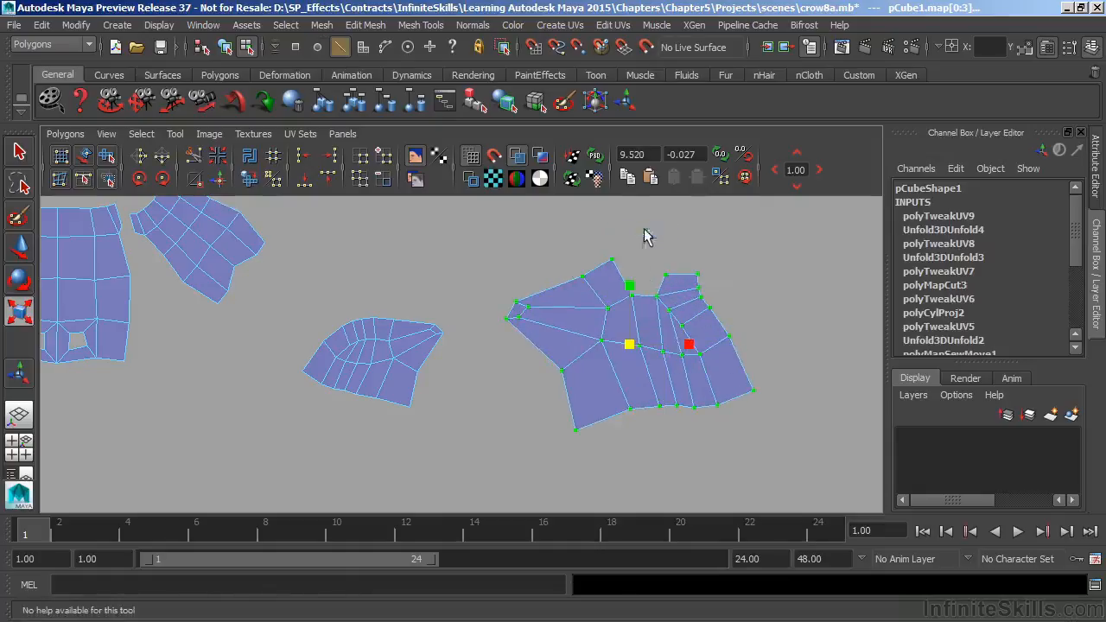
{"action": "left_click", "coordinate": [633, 280]}
{"action": "left_click", "coordinate": [637, 287]}
{"action": "middle_click_drag", "start_coordinate": [664, 288], "coordinate": [648, 296], "text": "alt"}
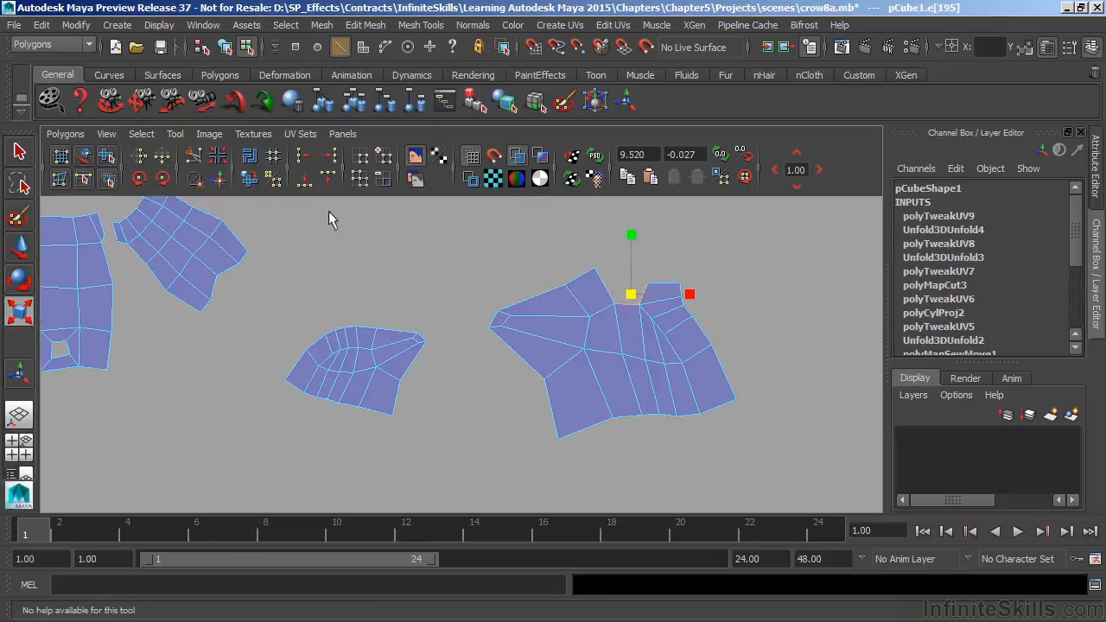
{"action": "left_click", "coordinate": [217, 183]}
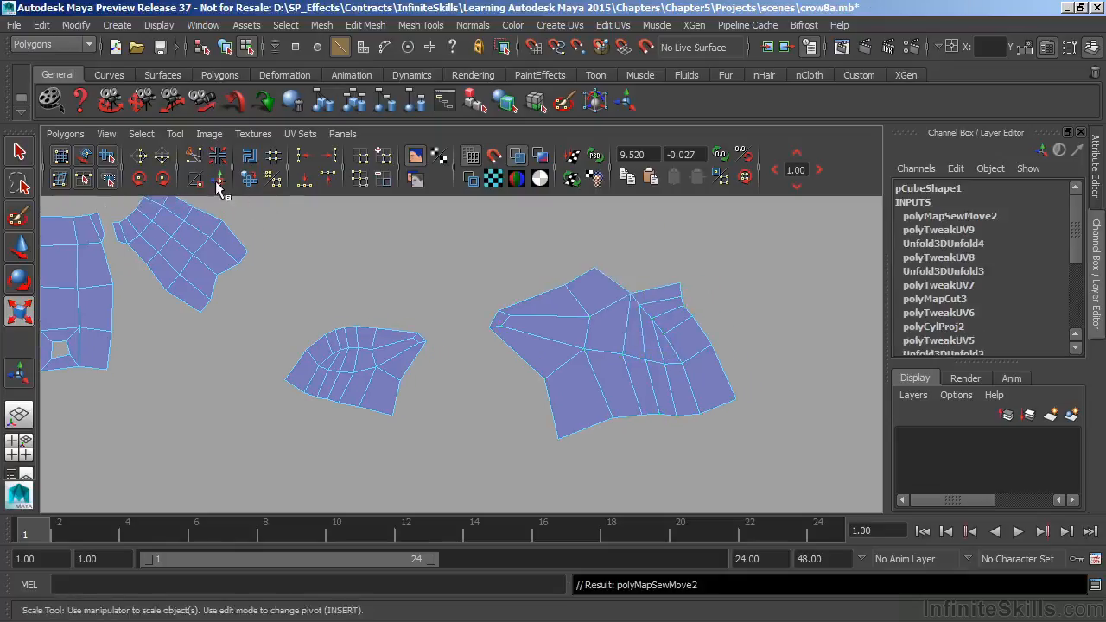
{"action": "left_click", "coordinate": [615, 281]}
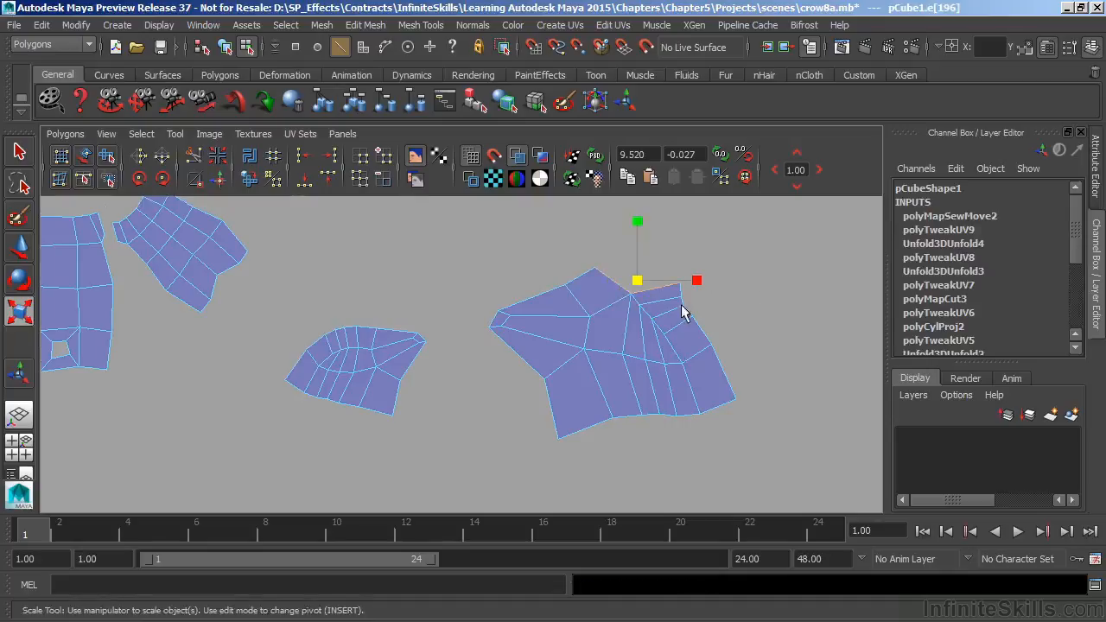
{"action": "left_click", "coordinate": [217, 184]}
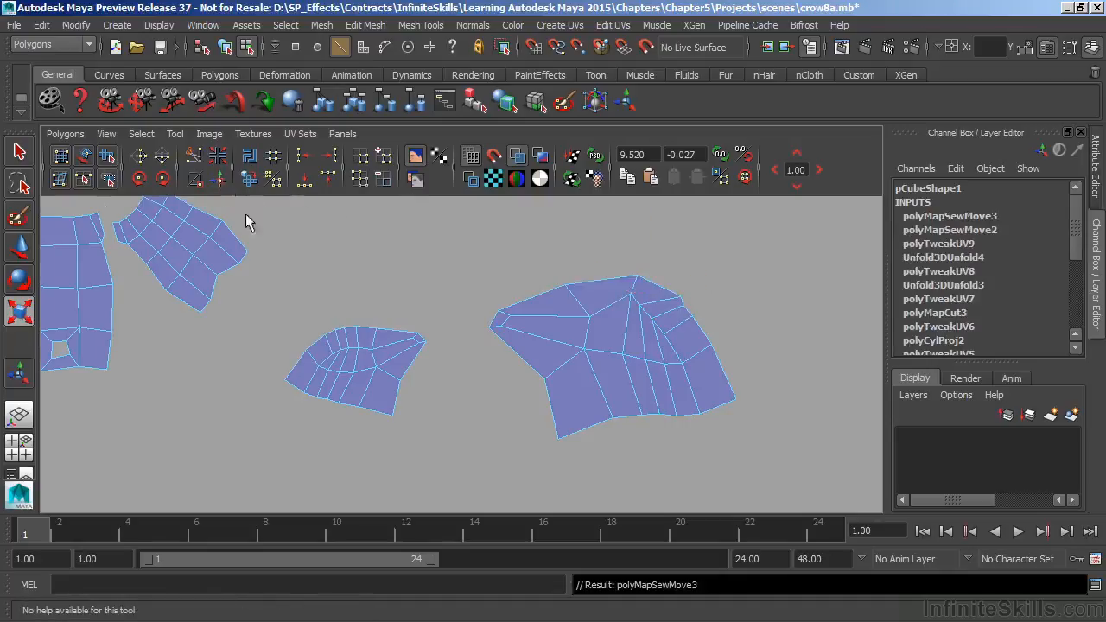
- Unfold the newly sewn head half again and scale it up to match the other half, clearing the selection
{"action": "right_click_drag", "start_coordinate": [612, 325], "coordinate": [553, 302]}
{"action": "left_click_drag", "start_coordinate": [453, 227], "coordinate": [775, 459]}
{"action": "left_click", "coordinate": [256, 179]}
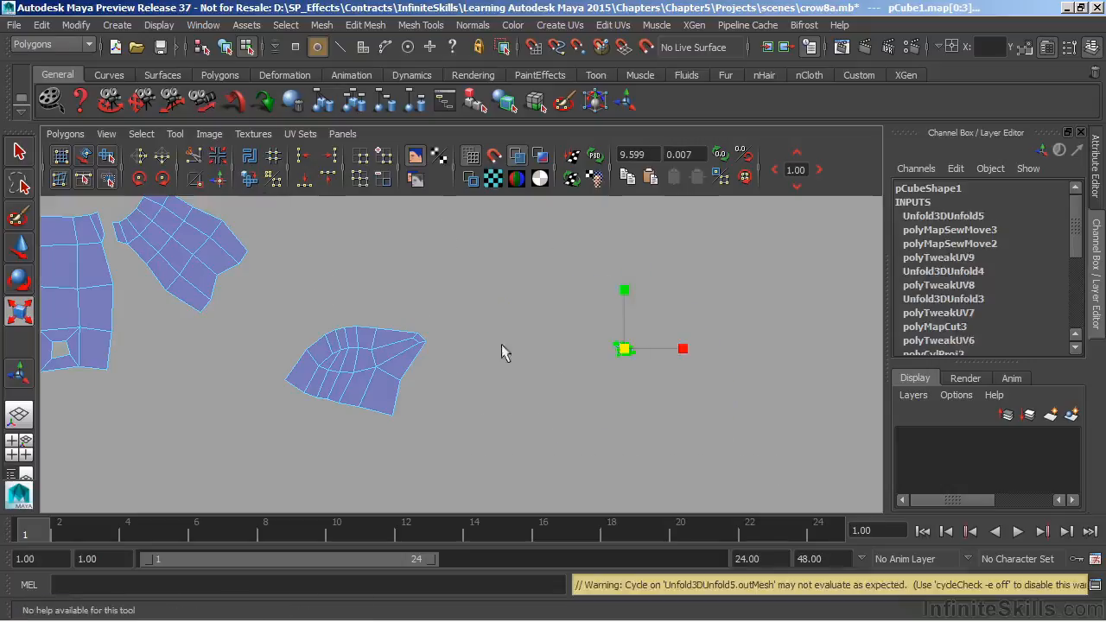
{"action": "left_click_drag", "start_coordinate": [624, 350], "coordinate": [732, 240]}
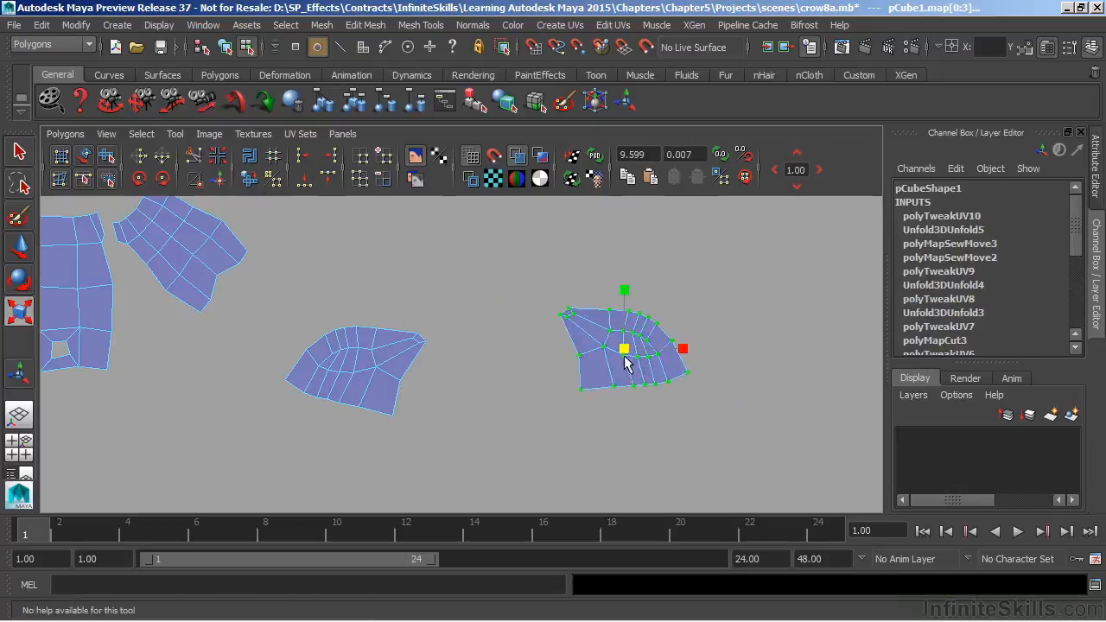
{"action": "left_click_drag", "start_coordinate": [625, 356], "coordinate": [631, 352]}
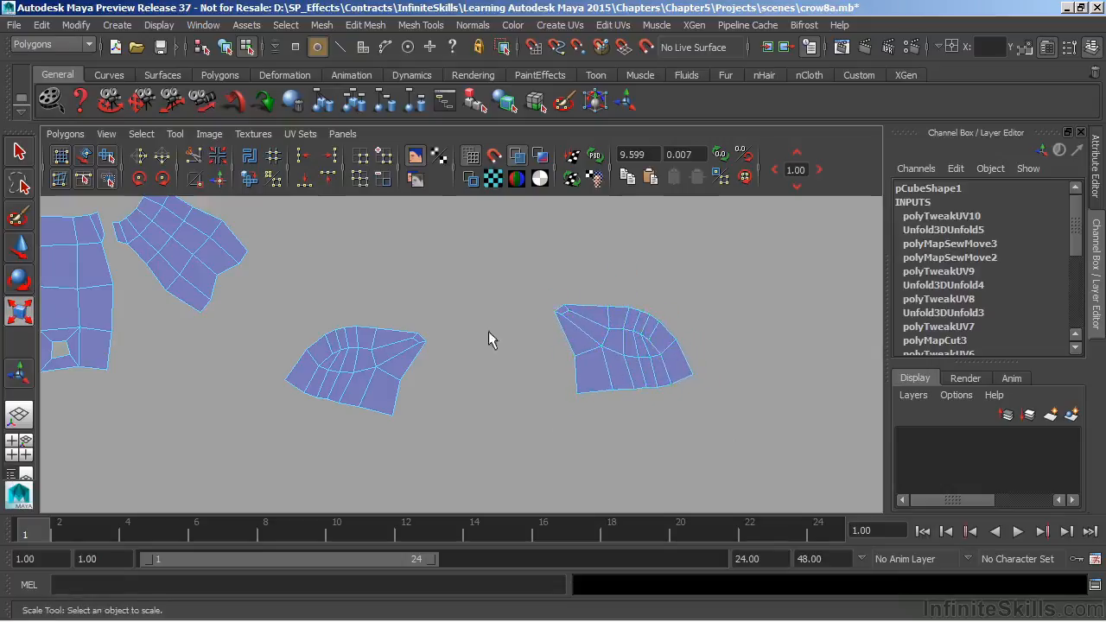
{"action": "left_click", "coordinate": [488, 332]}
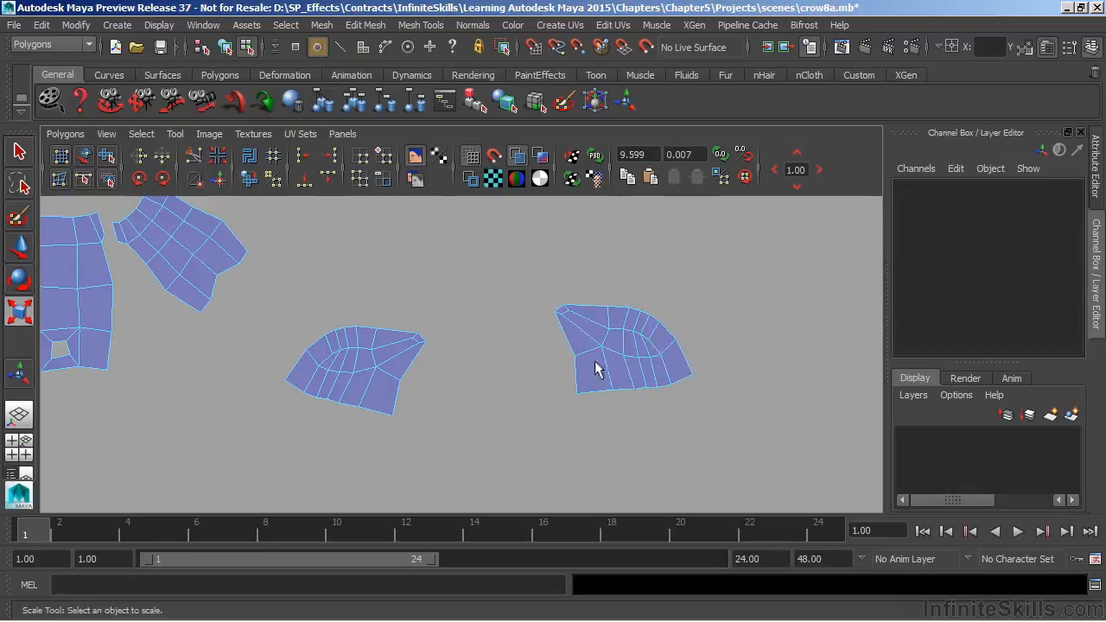
- Find the edge shared by the two head halves at the back of the neck, and move and sew them together
{"action": "right_click_drag", "start_coordinate": [655, 351], "coordinate": [593, 328]}
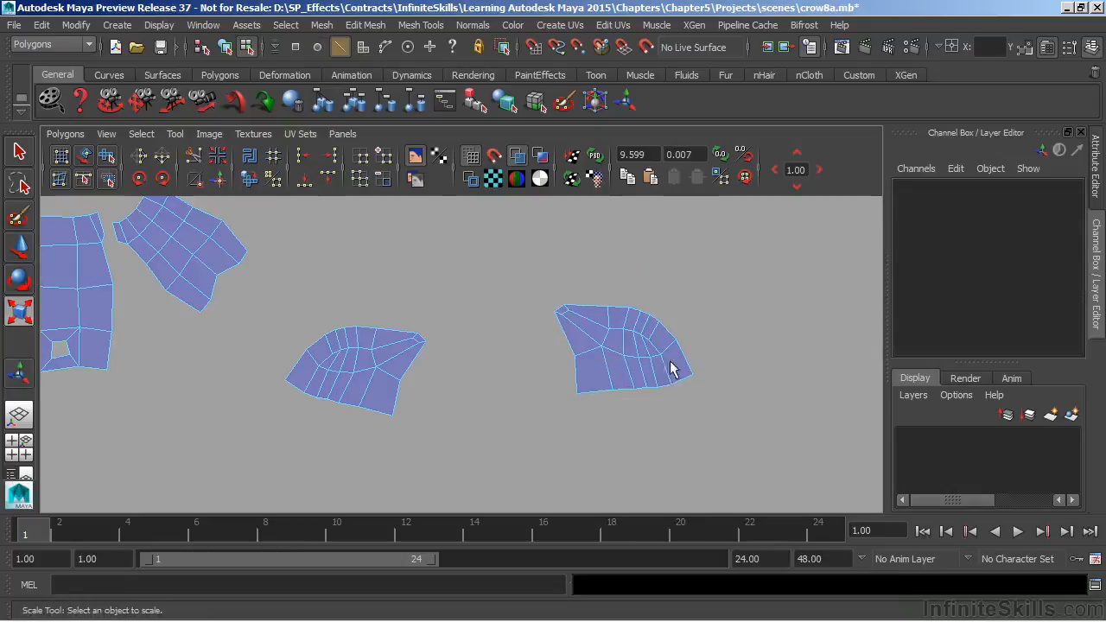
{"action": "left_click", "coordinate": [713, 370]}
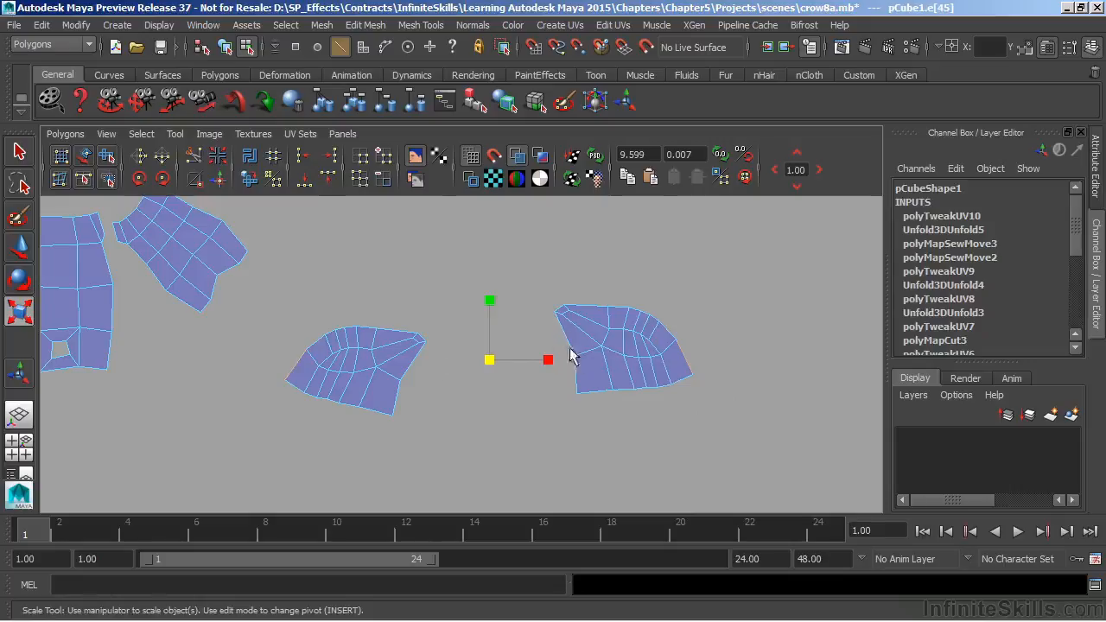
{"action": "left_click", "coordinate": [426, 370]}
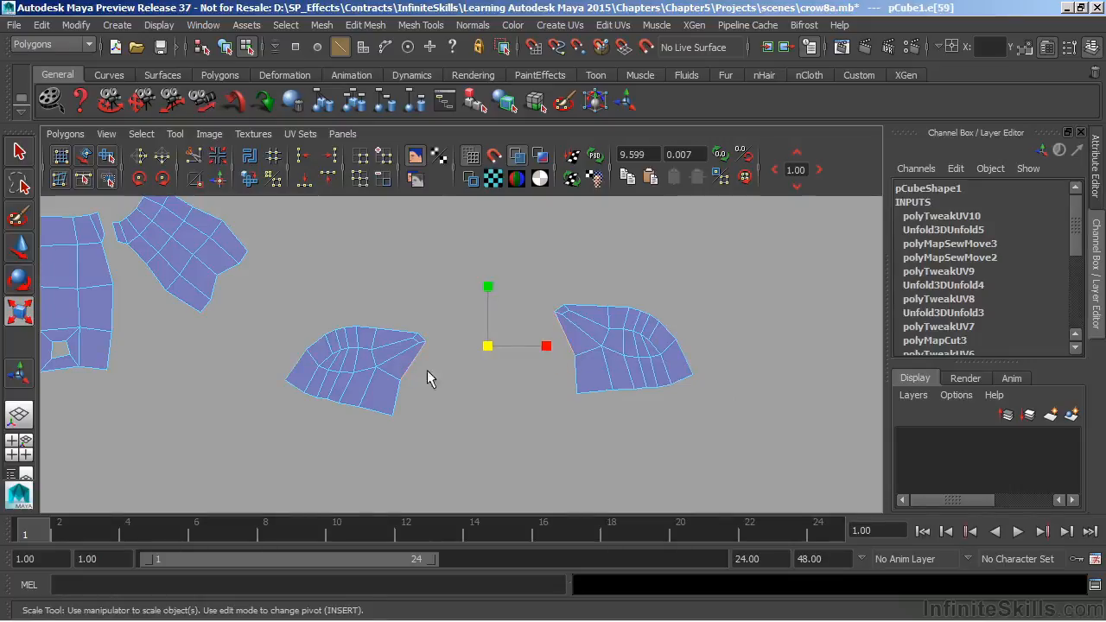
{"action": "left_click", "coordinate": [416, 404]}
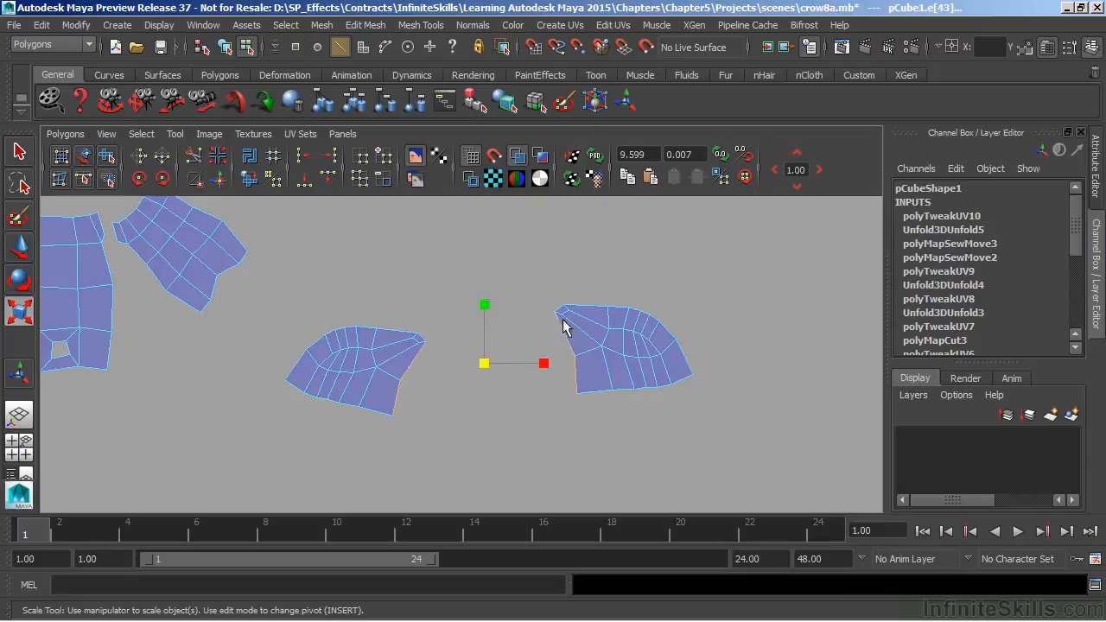
{"action": "left_click", "coordinate": [701, 369]}
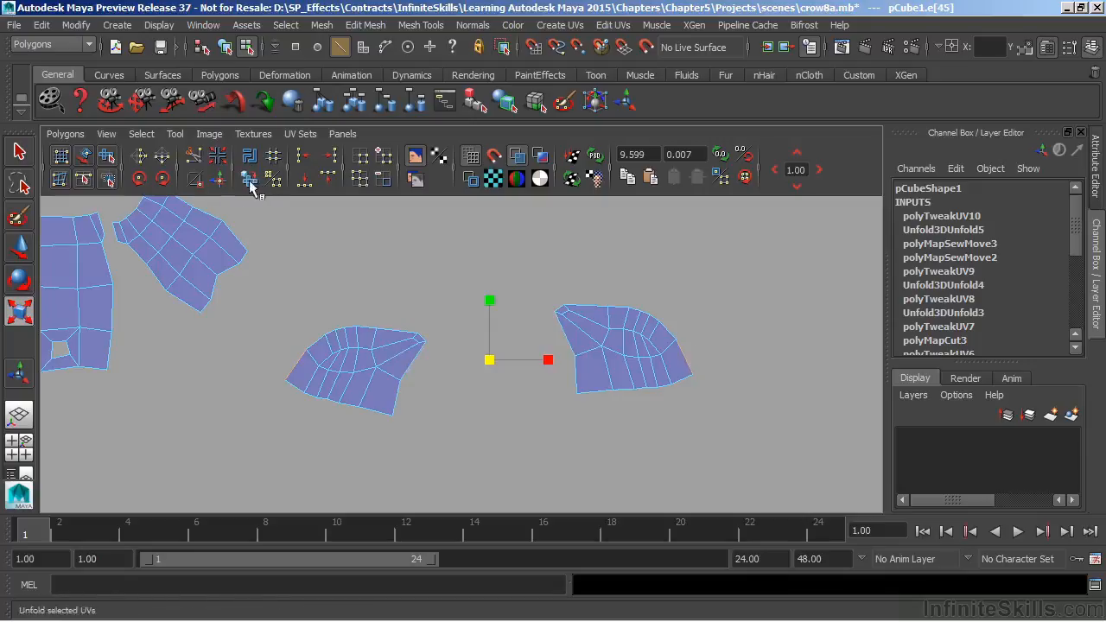
{"action": "left_click", "coordinate": [222, 186]}
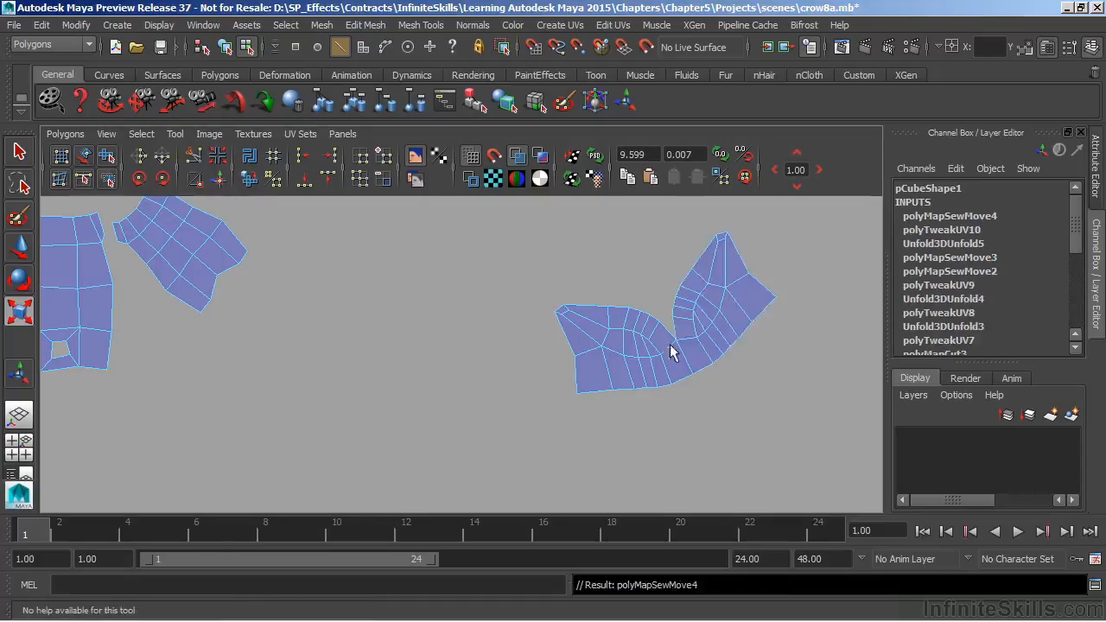
- Review the layout of the UV shells and inspect the checker texture on the crow's head and neck
{"action": "middle_click_drag", "start_coordinate": [673, 352], "coordinate": [525, 370], "text": "alt"}
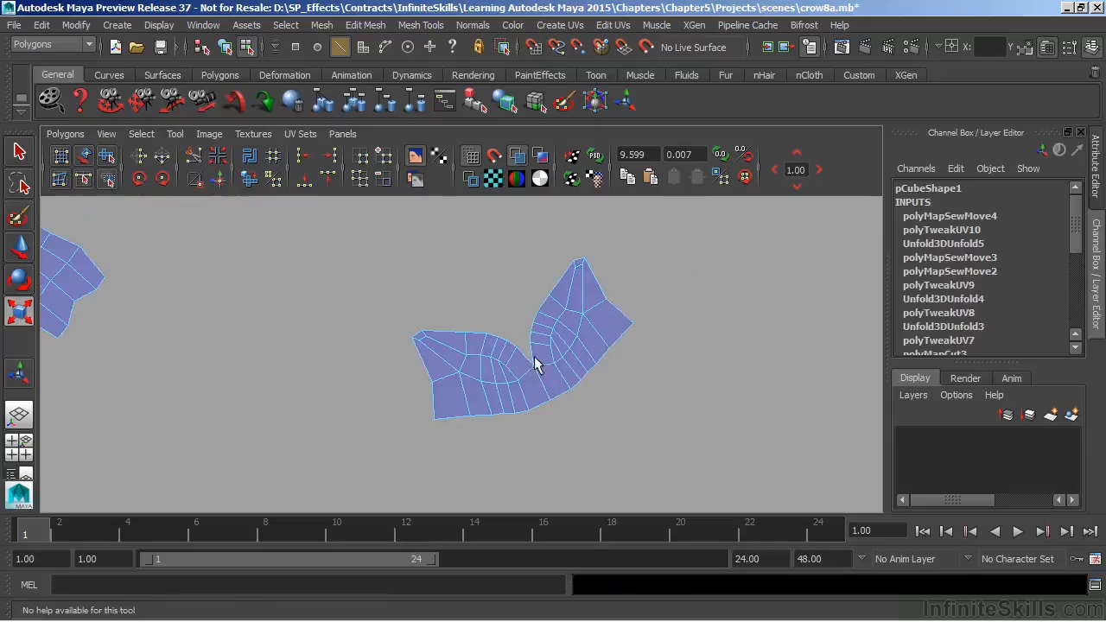
{"action": "right_click_drag", "start_coordinate": [507, 309], "coordinate": [294, 319], "text": "alt"}
{"action": "middle_click_drag", "start_coordinate": [291, 319], "coordinate": [660, 319], "text": "alt"}
{"action": "middle_click_drag", "start_coordinate": [322, 233], "coordinate": [238, 238], "text": "alt"}
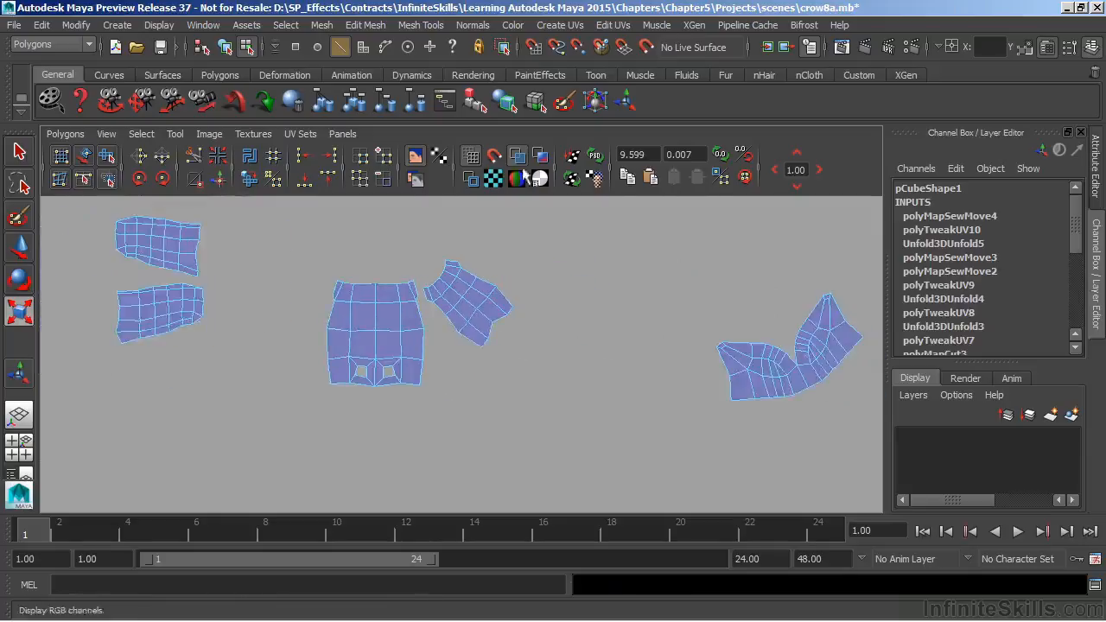
{"action": "left_click", "coordinate": [494, 179]}
{"action": "middle_click_drag", "start_coordinate": [674, 281], "coordinate": [563, 289], "text": "alt"}
{"action": "key", "text": "space"}
{"action": "key", "text": "space"}
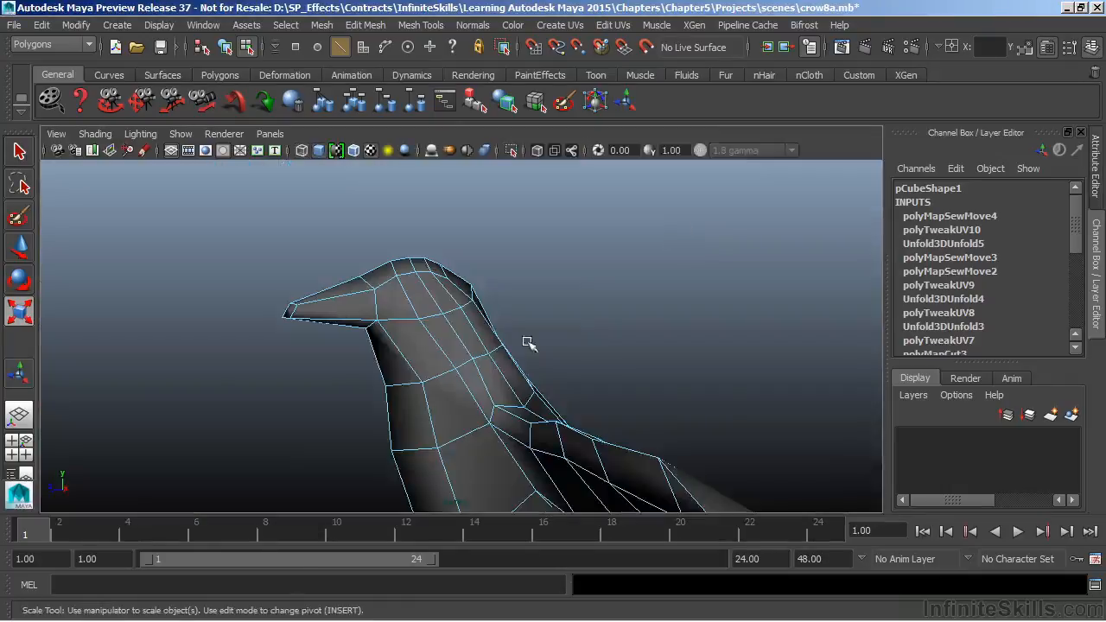
{"action": "key", "text": "space"}
{"action": "left_click_drag", "start_coordinate": [666, 253], "coordinate": [531, 268], "text": "alt"}
{"action": "left_click", "coordinate": [531, 268]}
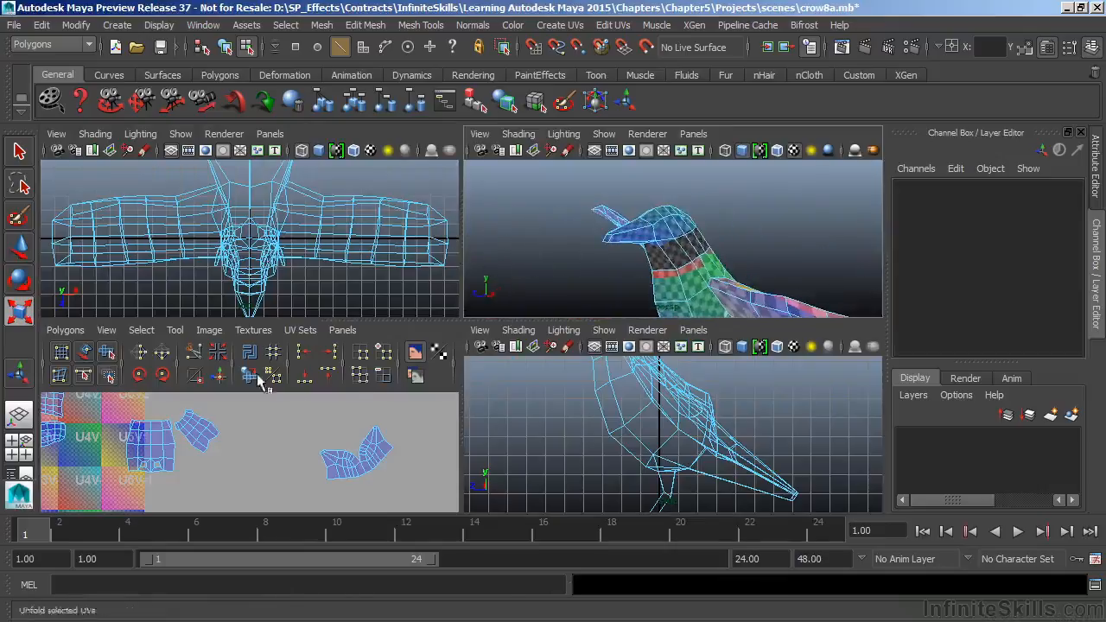
{"action": "key", "text": "space"}
{"action": "right_click_drag", "start_coordinate": [363, 285], "coordinate": [208, 262], "text": "alt"}
{"action": "middle_click_drag", "start_coordinate": [207, 262], "coordinate": [303, 276], "text": "alt"}
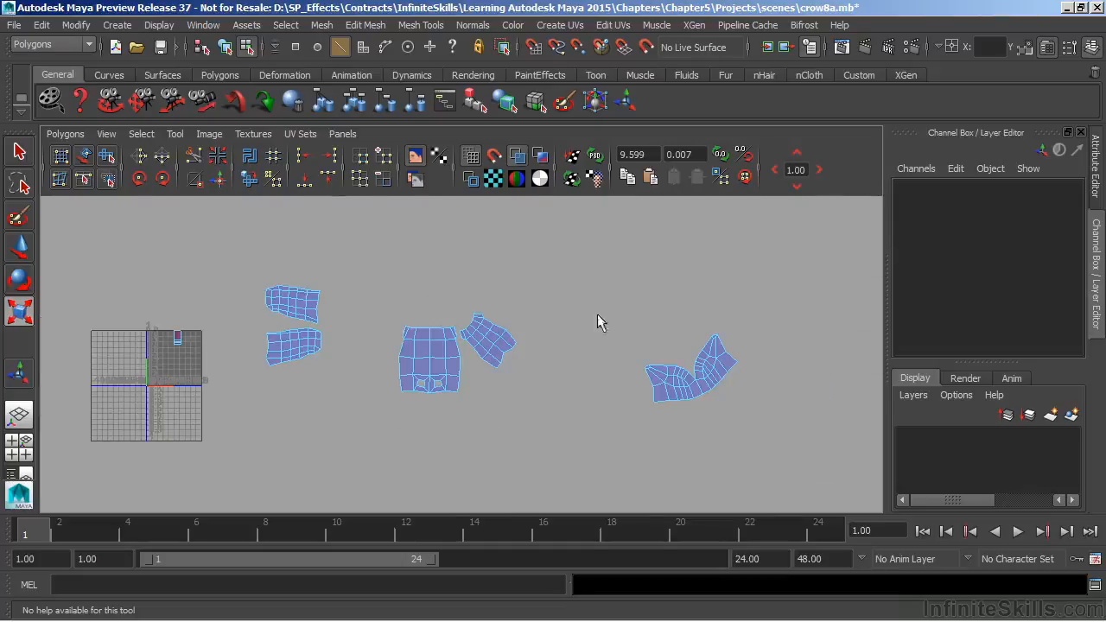
- Examine the crow's legs, feet and tail from several angles
{"action": "key", "text": "space"}
{"action": "key", "text": "space"}
{"action": "middle_click_drag", "start_coordinate": [572, 441], "coordinate": [488, 280], "text": "alt"}
{"action": "middle_click_drag", "start_coordinate": [549, 332], "coordinate": [496, 224], "text": "alt"}
{"action": "left_click_drag", "start_coordinate": [596, 263], "coordinate": [425, 283], "text": "alt"}
{"action": "left_click_drag", "start_coordinate": [702, 389], "coordinate": [435, 374], "text": "alt"}
{"action": "middle_click_drag", "start_coordinate": [465, 396], "coordinate": [450, 300], "text": "alt"}
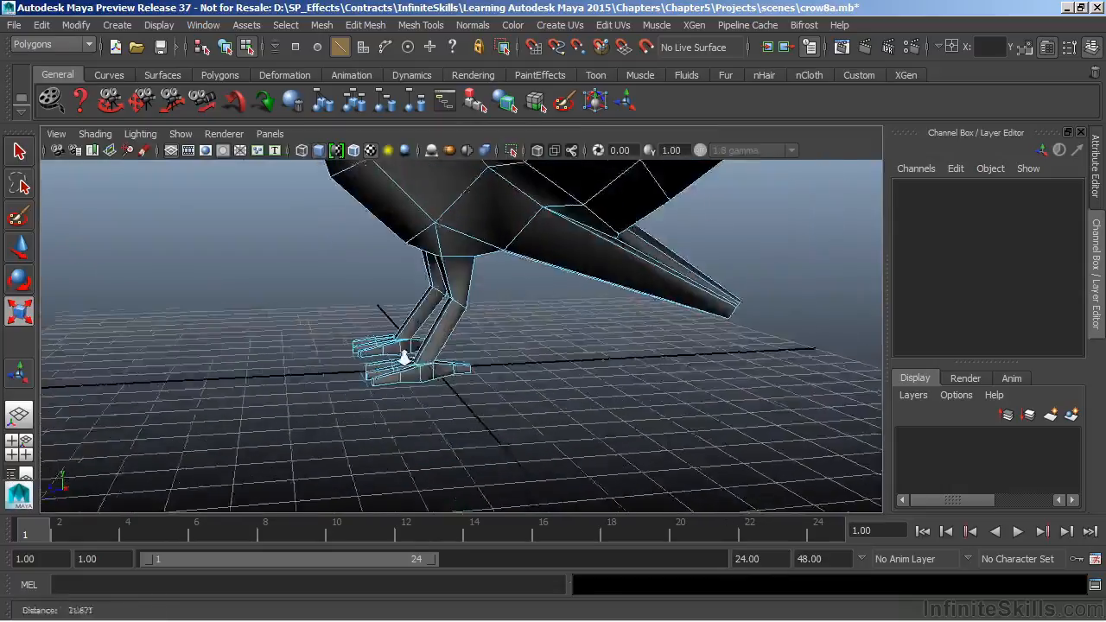
{"action": "left_click_drag", "start_coordinate": [450, 301], "coordinate": [483, 325], "text": "alt"}
{"action": "right_click_drag", "start_coordinate": [432, 316], "coordinate": [489, 308], "text": "alt"}
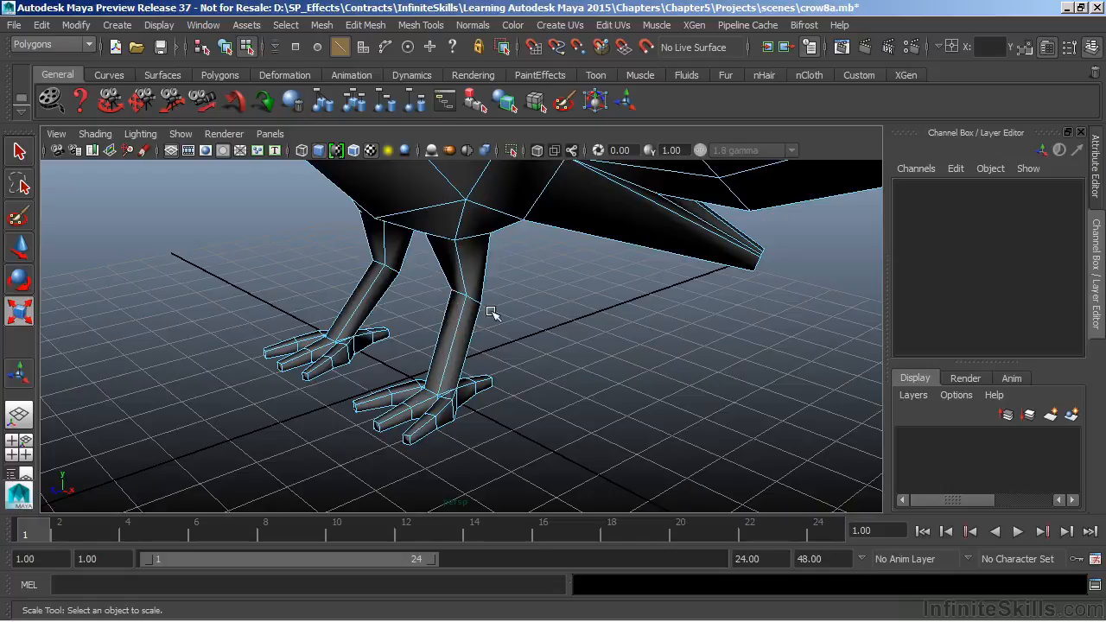
{"action": "left_click_drag", "start_coordinate": [693, 290], "coordinate": [544, 291], "text": "alt"}
{"action": "middle_click_drag", "start_coordinate": [725, 311], "coordinate": [588, 330], "text": "alt"}
{"action": "left_click_drag", "start_coordinate": [665, 348], "coordinate": [652, 319], "text": "alt"}
{"action": "middle_click_drag", "start_coordinate": [651, 318], "coordinate": [614, 338], "text": "alt"}
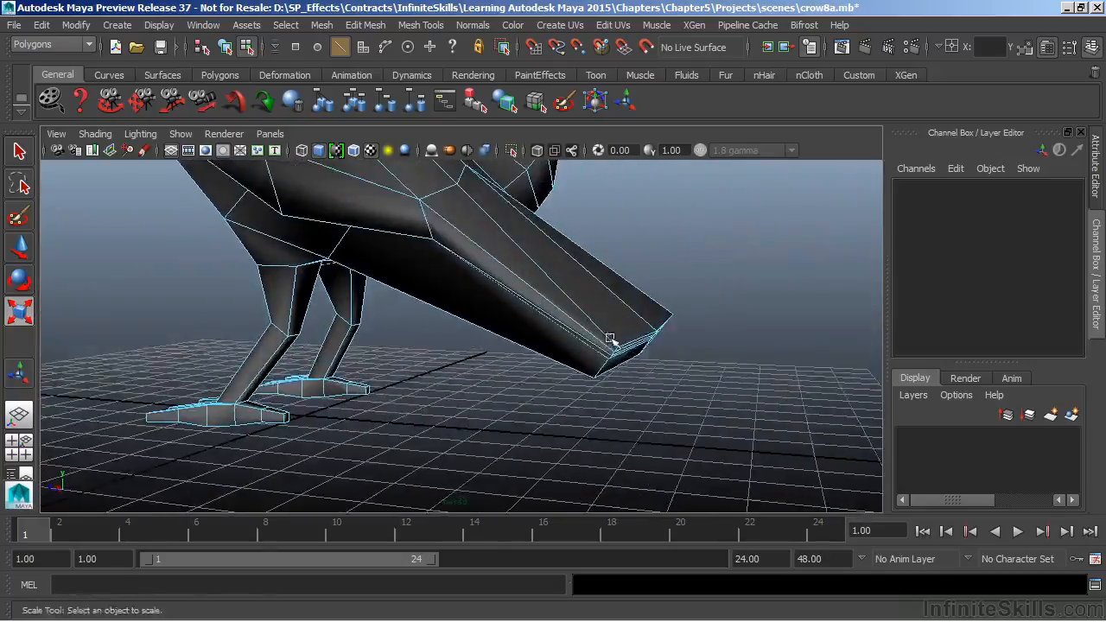
{"action": "left_click_drag", "start_coordinate": [614, 338], "coordinate": [605, 333], "text": "alt"}
{"action": "left_click_drag", "start_coordinate": [587, 287], "coordinate": [605, 346], "text": "alt"}
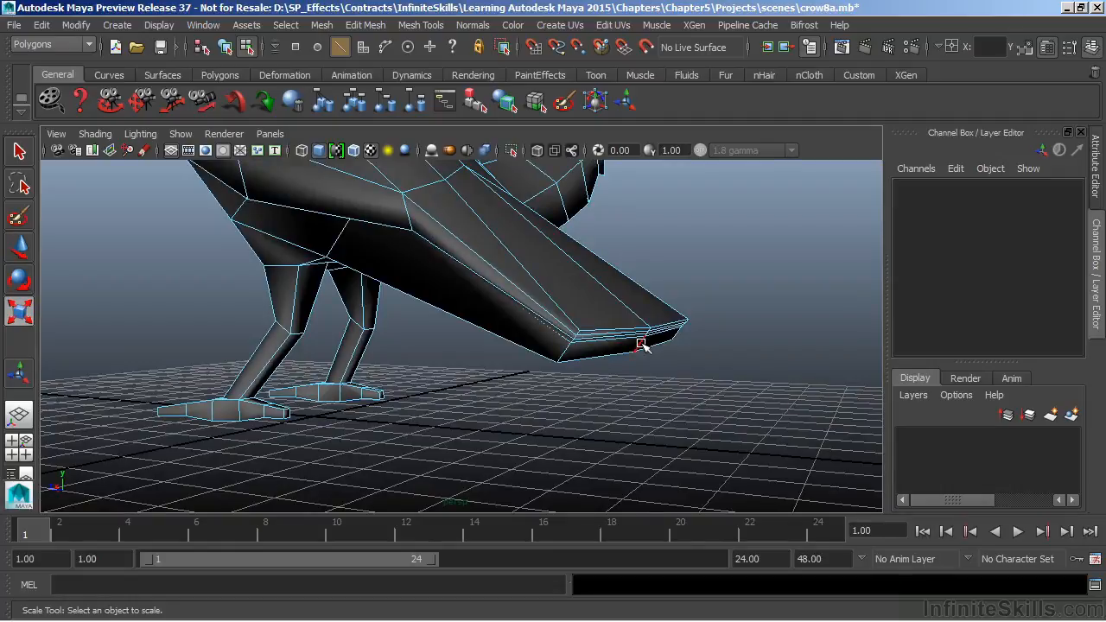
{"action": "left_click_drag", "start_coordinate": [640, 345], "coordinate": [637, 390], "text": "alt"}
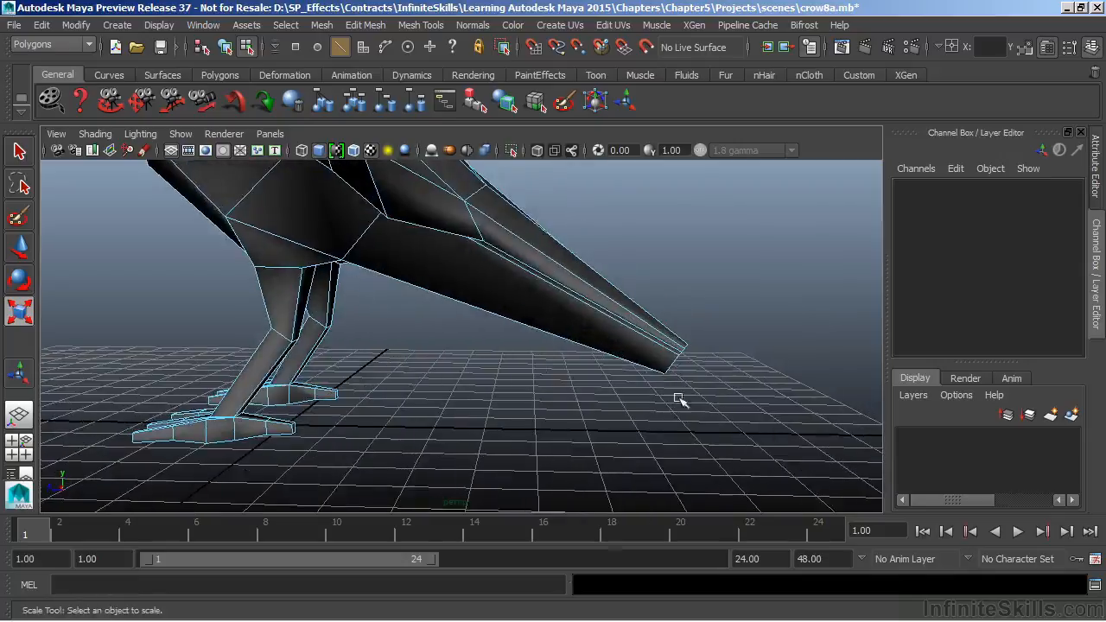
- In face selection mode, select all the faces of the crow's tail
{"action": "left_click_drag", "start_coordinate": [736, 439], "coordinate": [618, 320]}
{"action": "left_click_drag", "start_coordinate": [679, 301], "coordinate": [624, 233], "text": "alt"}
{"action": "right_click_drag", "start_coordinate": [622, 227], "coordinate": [623, 269]}
{"action": "left_click_drag", "start_coordinate": [623, 269], "coordinate": [682, 346], "text": "alt"}
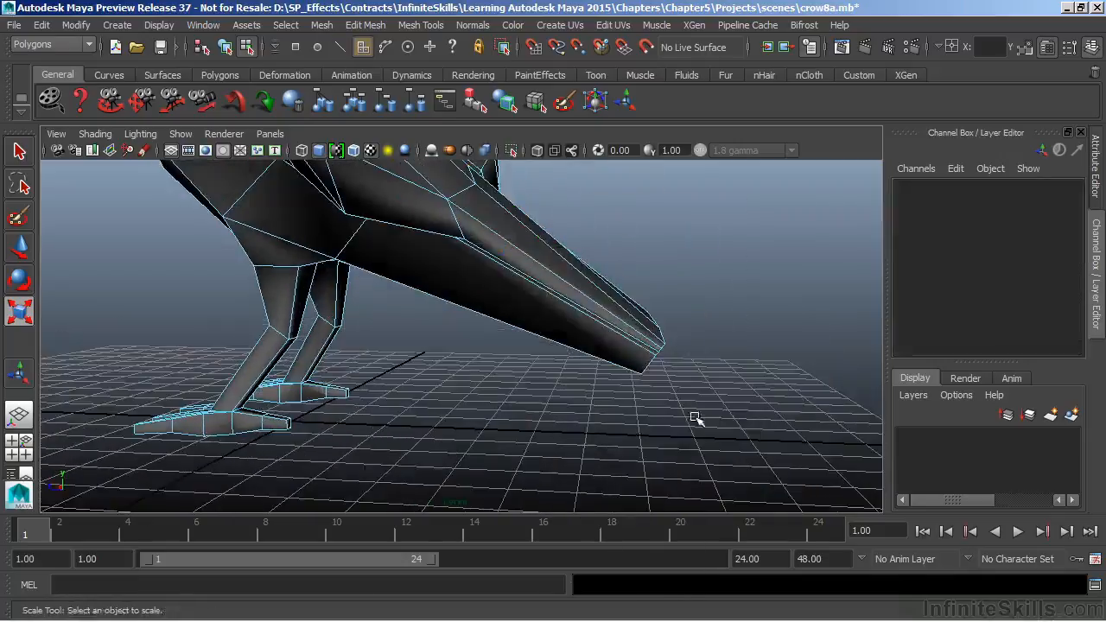
{"action": "left_click_drag", "start_coordinate": [689, 426], "coordinate": [553, 308]}
{"action": "left_click_drag", "start_coordinate": [540, 233], "coordinate": [590, 316], "text": "alt"}
{"action": "right_click_drag", "start_coordinate": [590, 316], "coordinate": [744, 316], "text": "alt"}
- Deselect the small faces that close off the blunt end of the tail
{"action": "left_click", "coordinate": [750, 311], "text": "ctrl"}
{"action": "left_click", "coordinate": [746, 316], "text": "ctrl"}
{"action": "left_click", "coordinate": [736, 320], "text": "ctrl"}
{"action": "left_click", "coordinate": [747, 339], "text": "ctrl"}
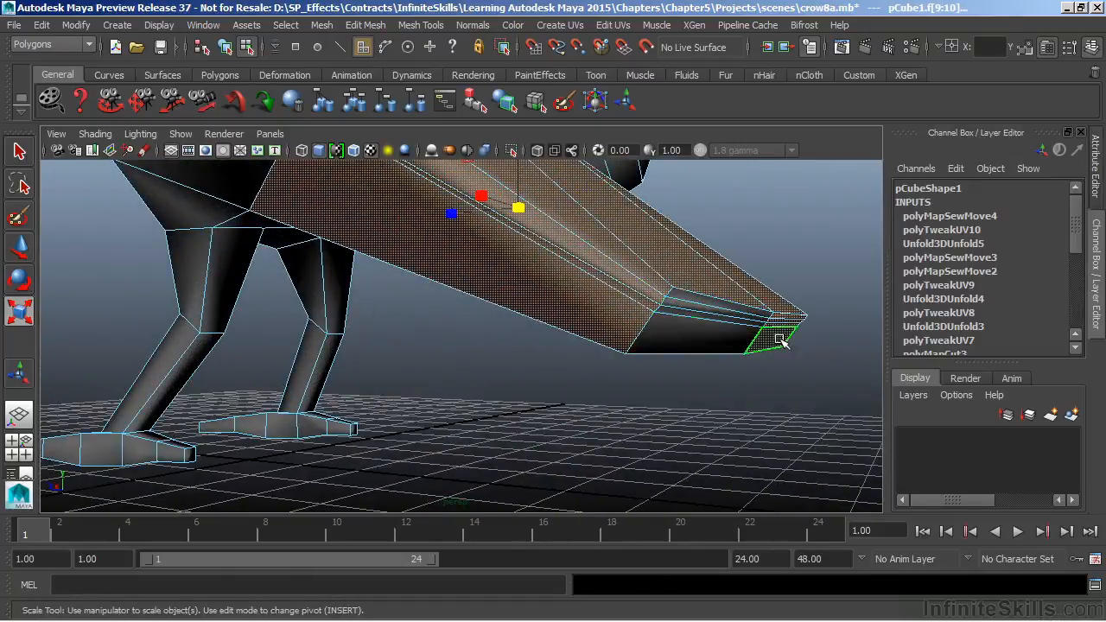
{"action": "left_click", "coordinate": [782, 317], "text": "ctrl"}
- Apply a cylindrical mapping to the selected tail faces and rotate the projection about 63 degrees in X to follow the tail
{"action": "left_click_drag", "start_coordinate": [772, 339], "coordinate": [702, 293], "text": "alt"}
{"action": "left_click_drag", "start_coordinate": [350, 307], "coordinate": [579, 371], "text": "alt"}
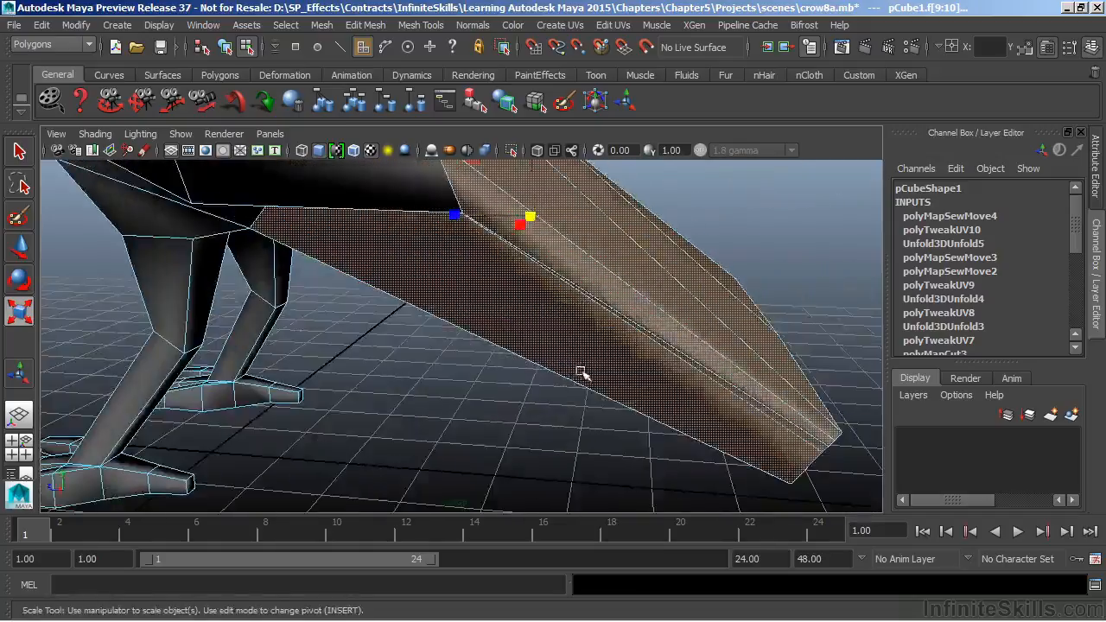
{"action": "right_click_drag", "start_coordinate": [580, 372], "coordinate": [492, 320], "text": "alt"}
{"action": "left_click", "coordinate": [556, 25]}
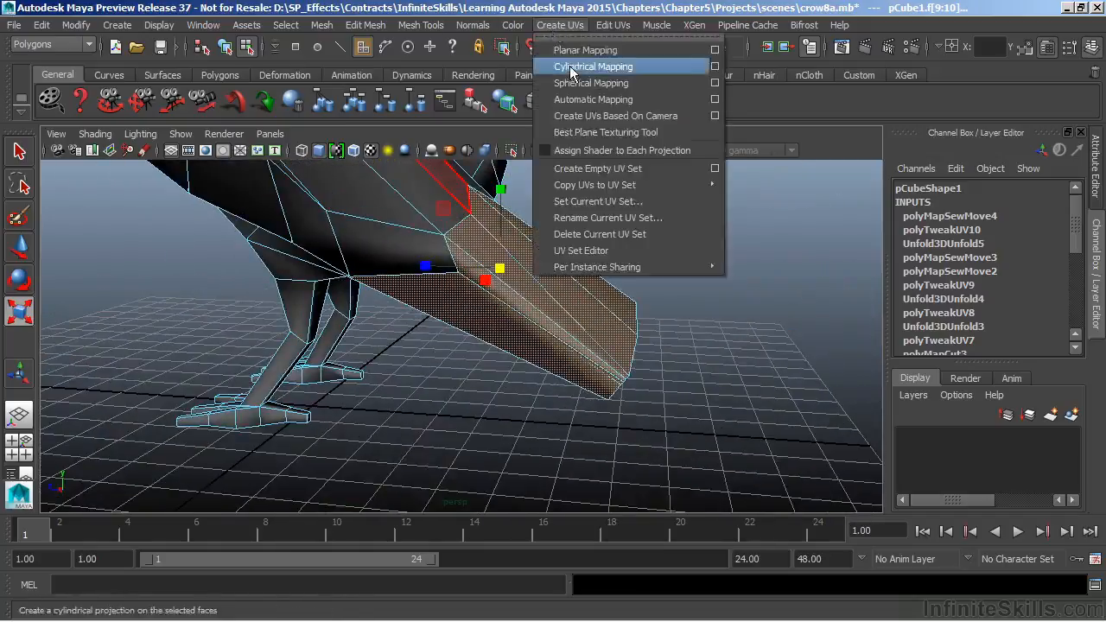
{"action": "left_click", "coordinate": [573, 75]}
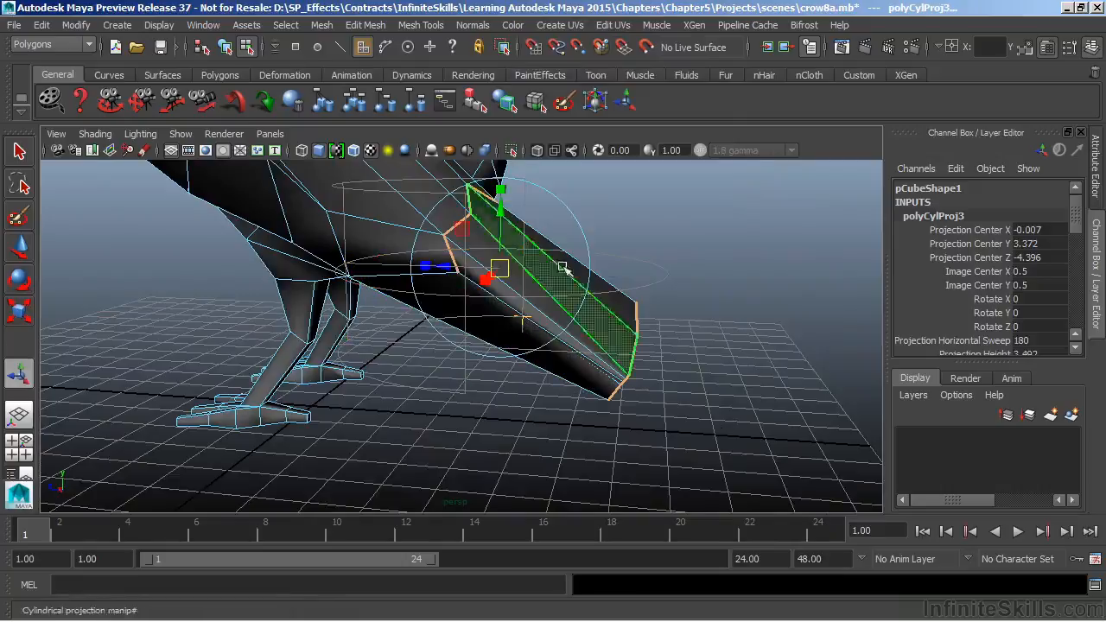
{"action": "left_click", "coordinate": [566, 208]}
{"action": "left_click_drag", "start_coordinate": [568, 228], "coordinate": [482, 197]}
- Move the tail shell to the empty space above the head shell, adjust the projection rotation to about 63, -3.3, -6.4, and deselect it
{"action": "key", "text": "space"}
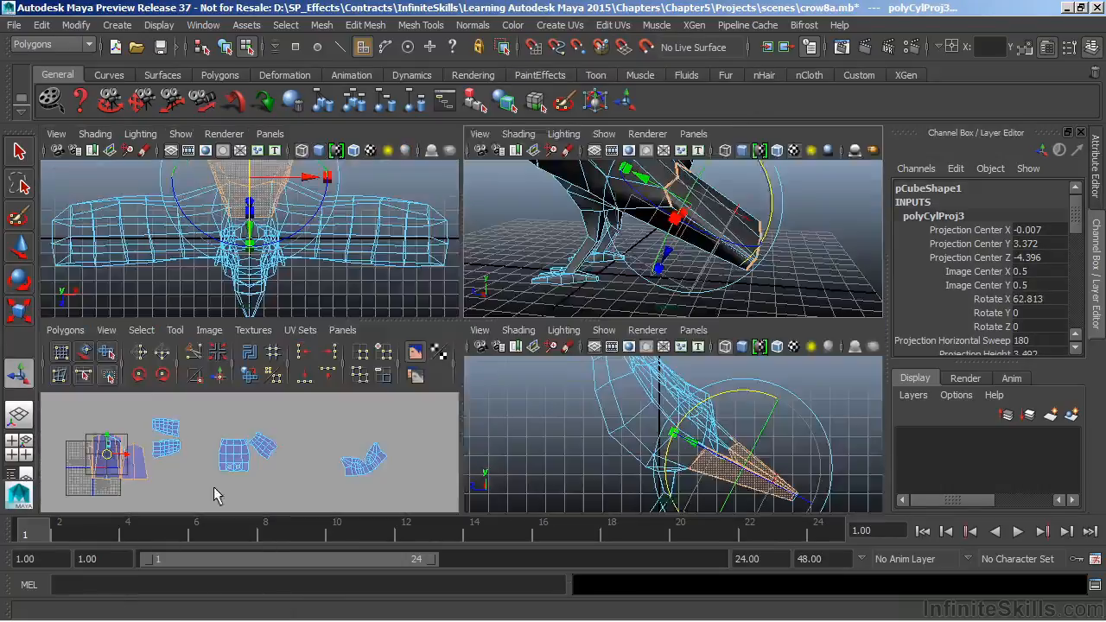
{"action": "key", "text": "space"}
{"action": "left_click_drag", "start_coordinate": [174, 358], "coordinate": [629, 270]}
{"action": "middle_click_drag", "start_coordinate": [617, 329], "coordinate": [568, 355], "text": "alt"}
{"action": "key", "text": "space"}
{"action": "left_click_drag", "start_coordinate": [701, 172], "coordinate": [685, 183]}
{"action": "key", "text": "space"}
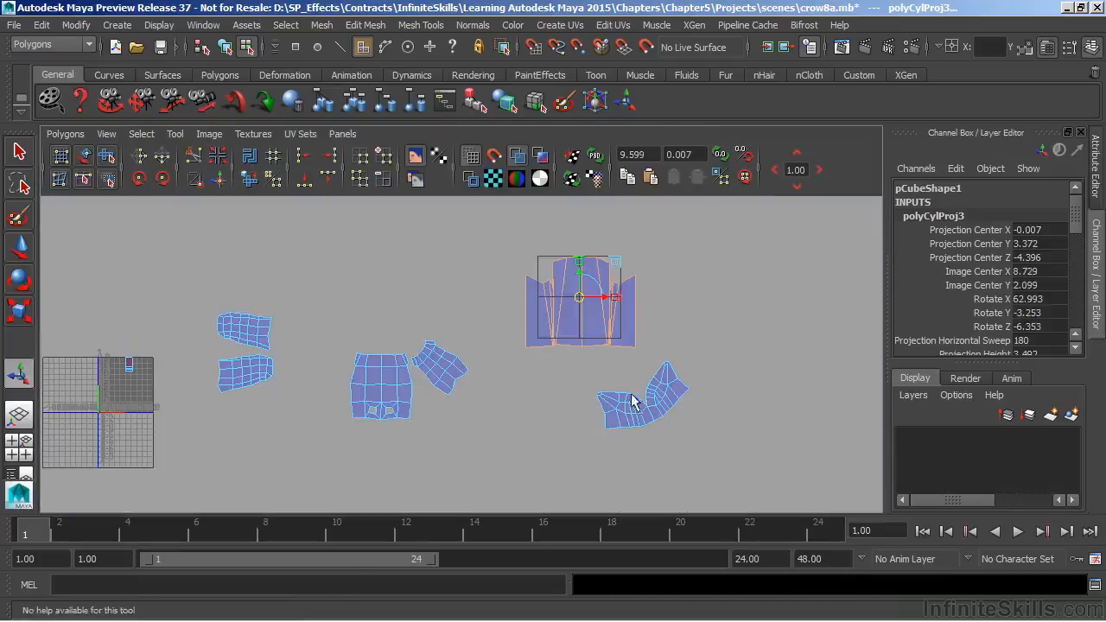
{"action": "left_click", "coordinate": [656, 317]}
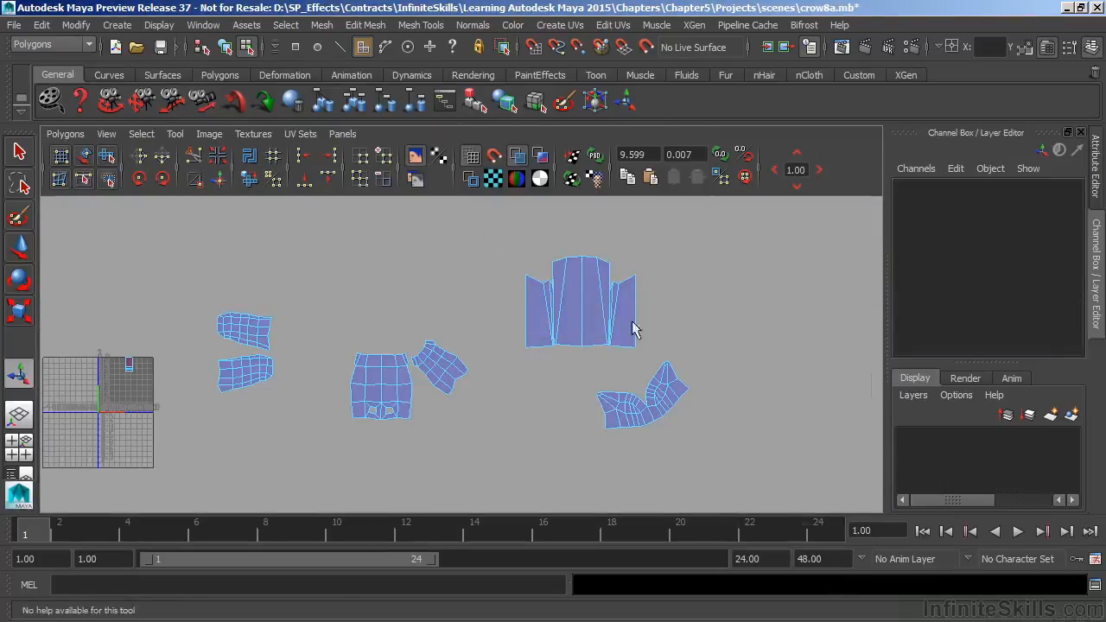
- Select the faces closing the end of the tail and apply a planar mapping to them
{"action": "key", "text": "space"}
{"action": "key", "text": "space"}
{"action": "left_click_drag", "start_coordinate": [601, 326], "coordinate": [526, 238], "text": "alt"}
{"action": "left_click_drag", "start_coordinate": [643, 414], "coordinate": [582, 335], "text": "alt"}
{"action": "left_click", "coordinate": [567, 28]}
{"action": "left_click", "coordinate": [576, 47]}
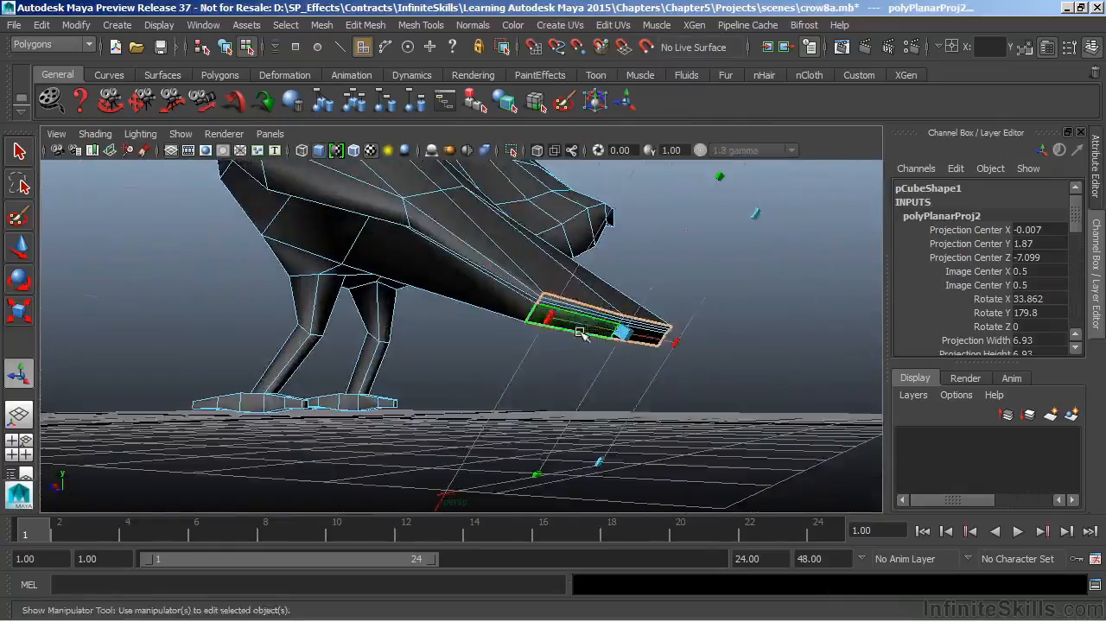
- Scale down and place the tail-end shell just below the cylindrical tail shell, clearing the selection
{"action": "key", "text": "space"}
{"action": "key", "text": "space"}
{"action": "left_click_drag", "start_coordinate": [127, 388], "coordinate": [584, 358]}
{"action": "left_click", "coordinate": [684, 319]}
- Select the lower edge of the tail-end shell and move and sew it to the matching edges of the tail shell
{"action": "right_click_drag", "start_coordinate": [561, 351], "coordinate": [1076, 391], "text": "alt"}
{"action": "middle_click_drag", "start_coordinate": [414, 313], "coordinate": [281, 332], "text": "alt"}
{"action": "right_click_drag", "start_coordinate": [341, 371], "coordinate": [689, 386], "text": "alt"}
{"action": "middle_click_drag", "start_coordinate": [536, 328], "coordinate": [400, 357], "text": "alt"}
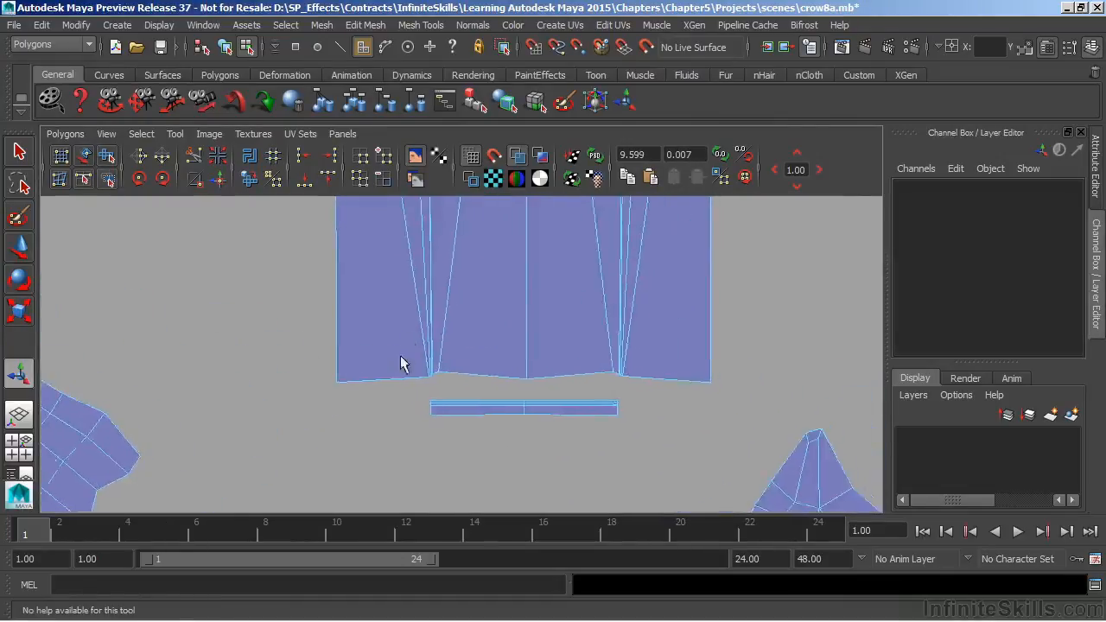
{"action": "right_click_drag", "start_coordinate": [400, 358], "coordinate": [934, 392], "text": "alt"}
{"action": "middle_click_drag", "start_coordinate": [504, 364], "coordinate": [400, 311], "text": "alt"}
{"action": "right_click", "coordinate": [401, 348]}
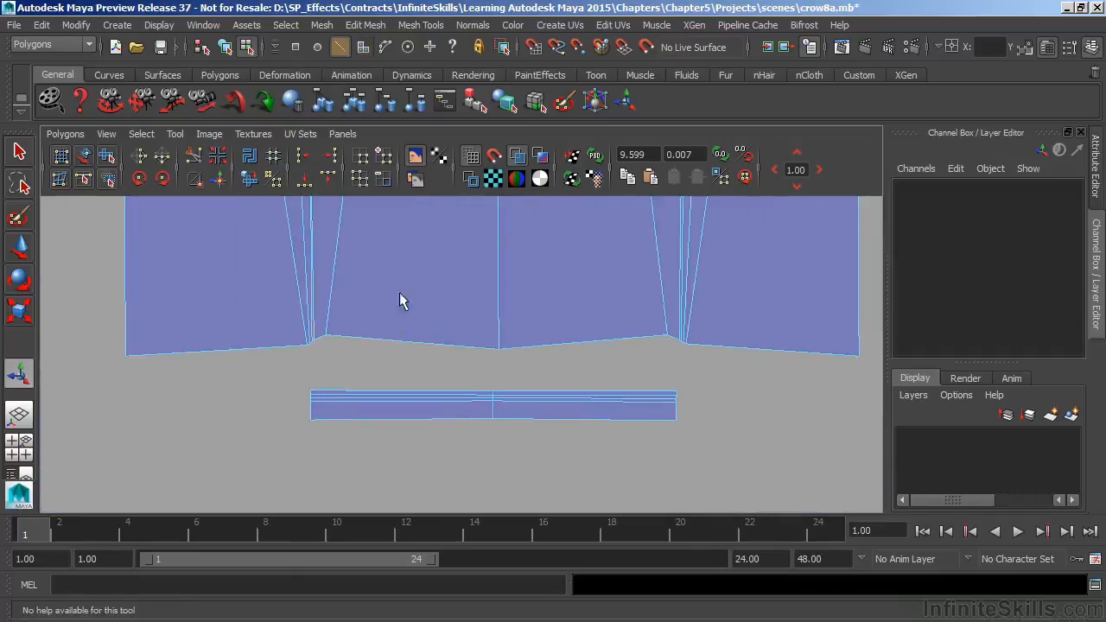
{"action": "right_click_drag", "start_coordinate": [400, 300], "coordinate": [401, 300]}
{"action": "left_click_drag", "start_coordinate": [448, 413], "coordinate": [478, 435], "text": "shift"}
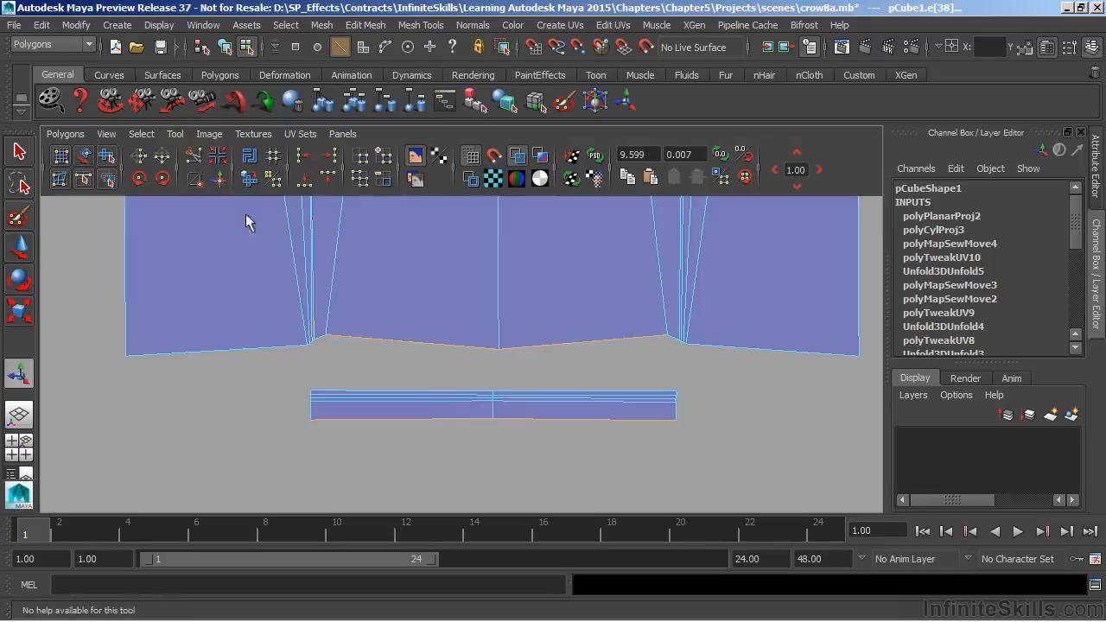
{"action": "left_click", "coordinate": [220, 179]}
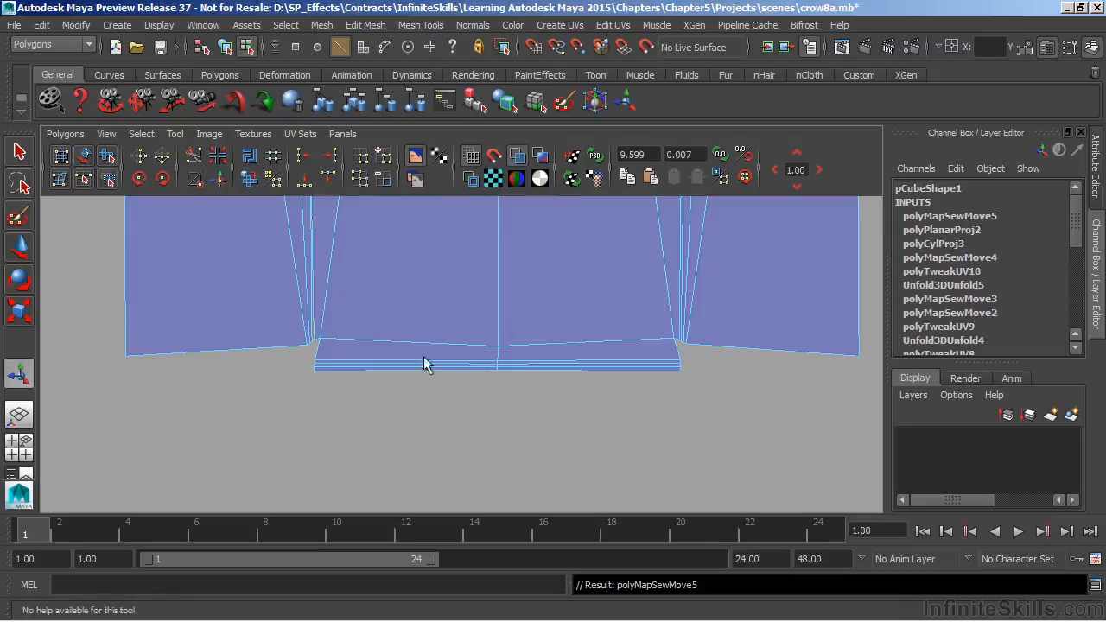
- Review the sewn tail shell among the other UV shells and view the whole crow model
{"action": "right_click_drag", "start_coordinate": [595, 379], "coordinate": [94, 380], "text": "alt"}
{"action": "middle_click_drag", "start_coordinate": [94, 380], "coordinate": [105, 375], "text": "alt"}
{"action": "right_click_drag", "start_coordinate": [530, 354], "coordinate": [355, 356], "text": "alt"}
{"action": "middle_click_drag", "start_coordinate": [354, 356], "coordinate": [578, 356], "text": "alt"}
{"action": "key", "text": "space"}
{"action": "key", "text": "space"}
{"action": "left_click_drag", "start_coordinate": [493, 291], "coordinate": [517, 352], "text": "alt"}
{"action": "right_click_drag", "start_coordinate": [517, 353], "coordinate": [236, 410], "text": "alt"}
{"action": "middle_click_drag", "start_coordinate": [254, 388], "coordinate": [311, 413], "text": "alt"}
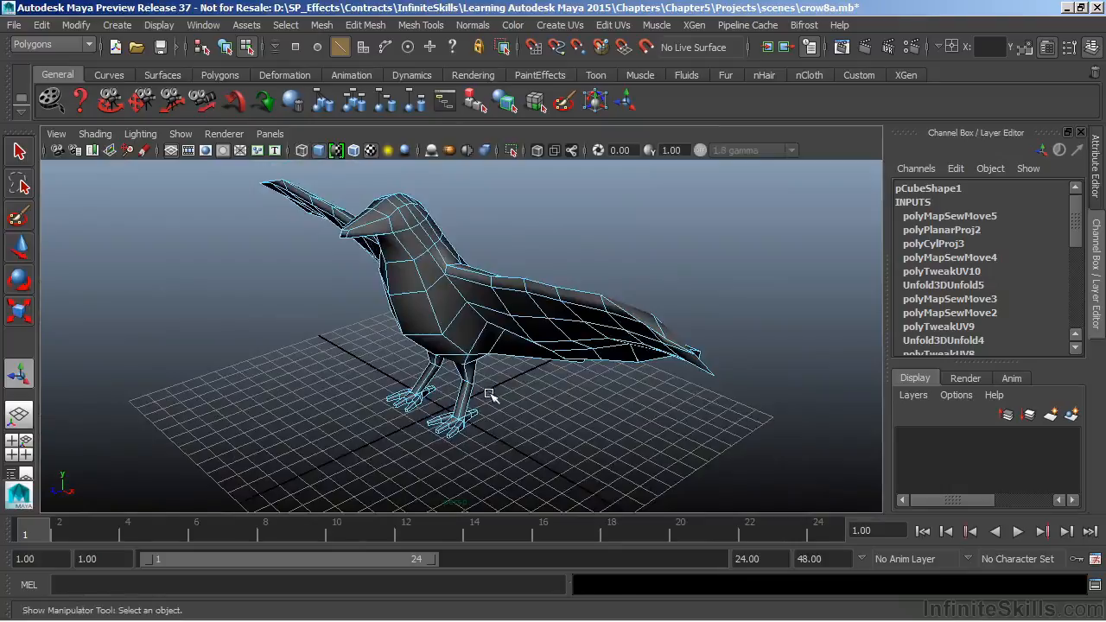
- In face selection mode, select the side and top faces of the outer front toe on the crow's nearer foot
{"action": "left_click_drag", "start_coordinate": [478, 373], "coordinate": [503, 335], "text": "alt"}
{"action": "right_click_drag", "start_coordinate": [509, 346], "coordinate": [943, 385], "text": "alt"}
{"action": "middle_click_drag", "start_coordinate": [331, 437], "coordinate": [347, 364], "text": "alt"}
{"action": "left_click_drag", "start_coordinate": [346, 364], "coordinate": [620, 399], "text": "alt"}
{"action": "right_click_drag", "start_coordinate": [620, 399], "coordinate": [622, 255]}
{"action": "left_click", "coordinate": [628, 406]}
{"action": "left_click_drag", "start_coordinate": [628, 406], "coordinate": [530, 470], "text": "alt"}
{"action": "left_click", "coordinate": [523, 410]}
{"action": "left_click", "coordinate": [521, 406], "text": "shift"}
{"action": "left_click", "coordinate": [556, 389], "text": "shift"}
{"action": "left_click", "coordinate": [546, 373], "text": "shift"}
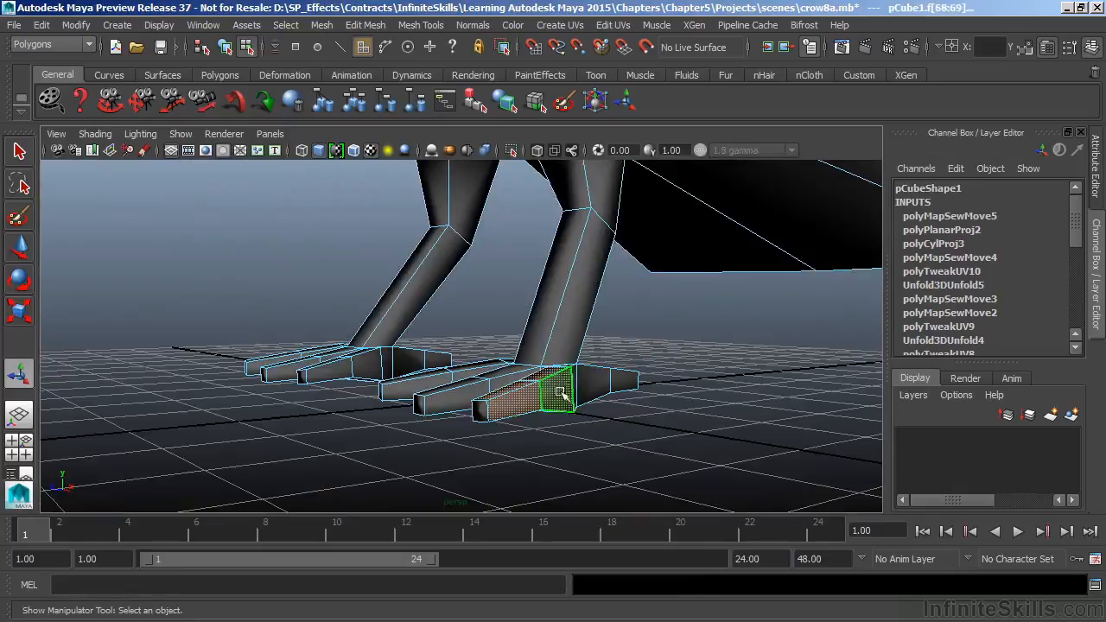
{"action": "left_click_drag", "start_coordinate": [608, 445], "coordinate": [594, 398], "text": "alt"}
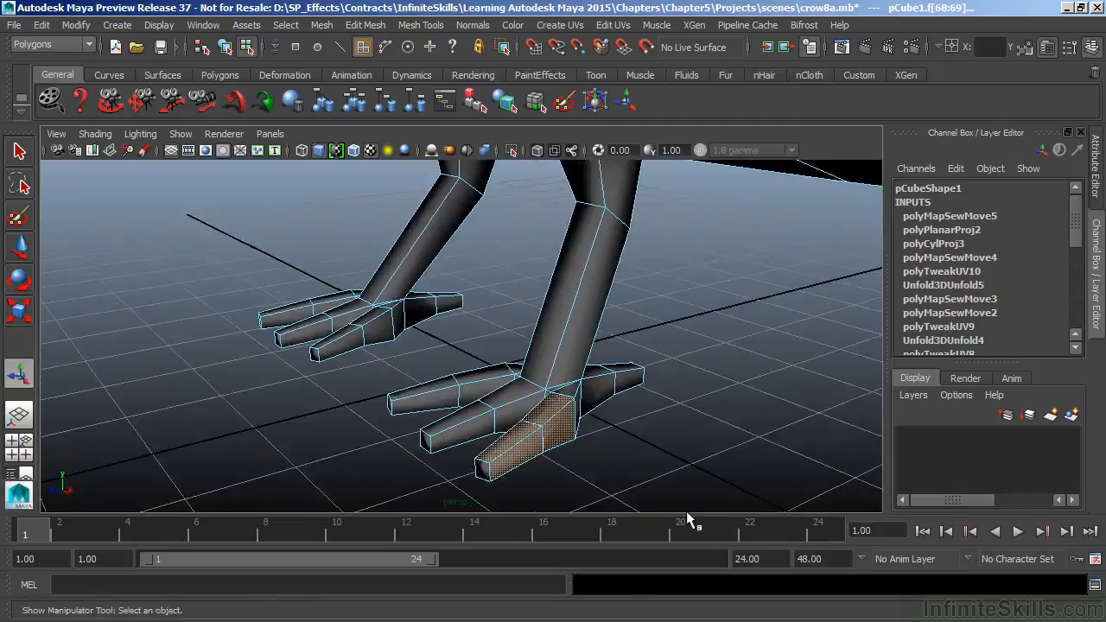